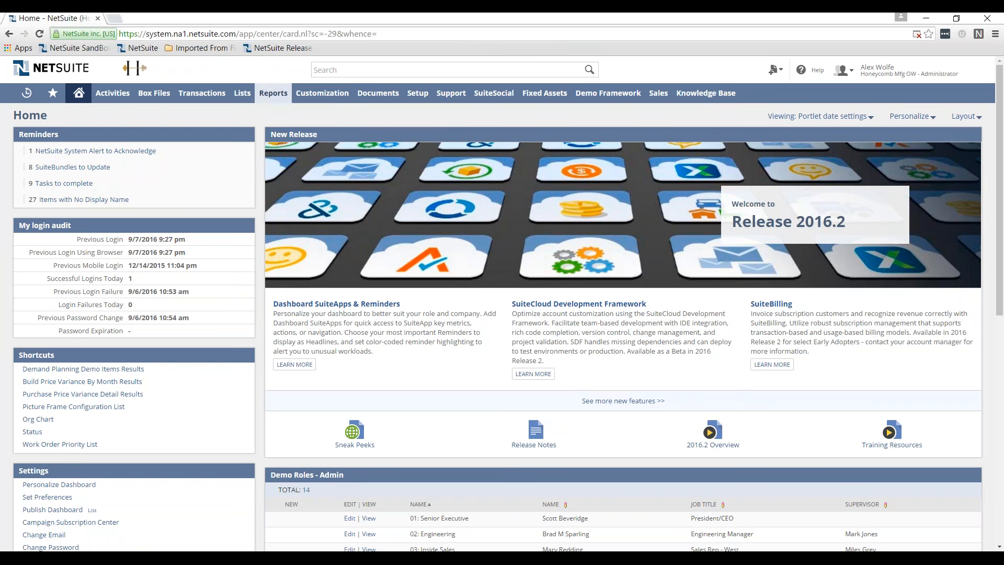
Start a new item record of type Assembly/Bill of Materials.
{"action": "mouse_move", "coordinate": [243, 93]}
{"action": "mouse_move", "coordinate": [281, 134]}
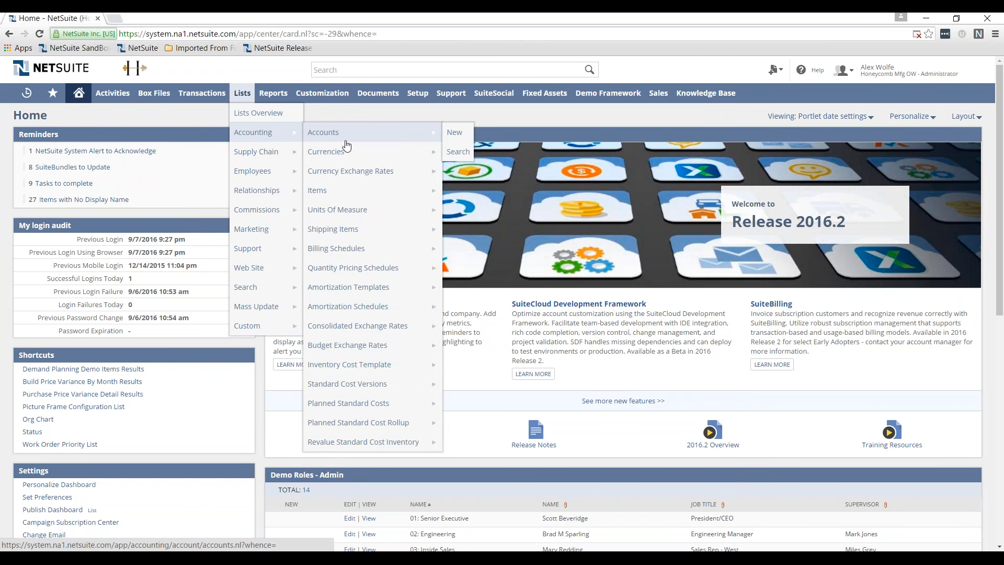
{"action": "mouse_move", "coordinate": [353, 192]}
{"action": "left_click", "coordinate": [454, 191]}
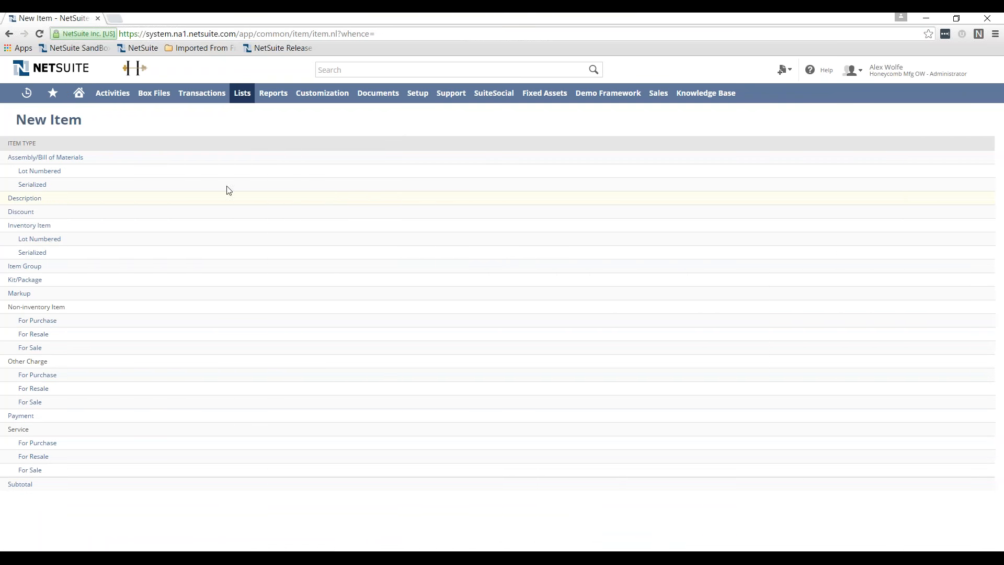
{"action": "left_click", "coordinate": [70, 162]}
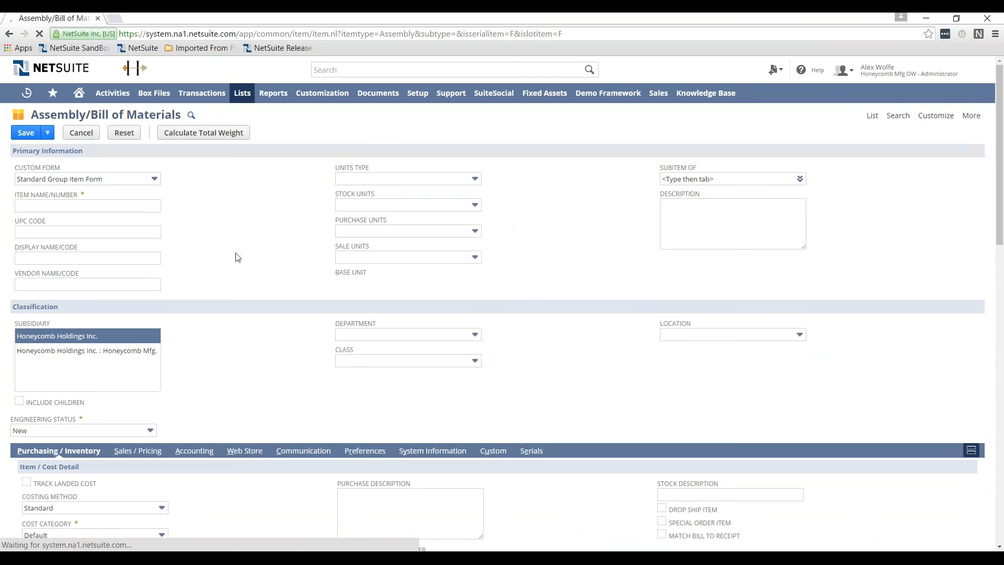
Enter Assembly-1 as the item name/number of the new assembly.
{"action": "left_click", "coordinate": [117, 207]}
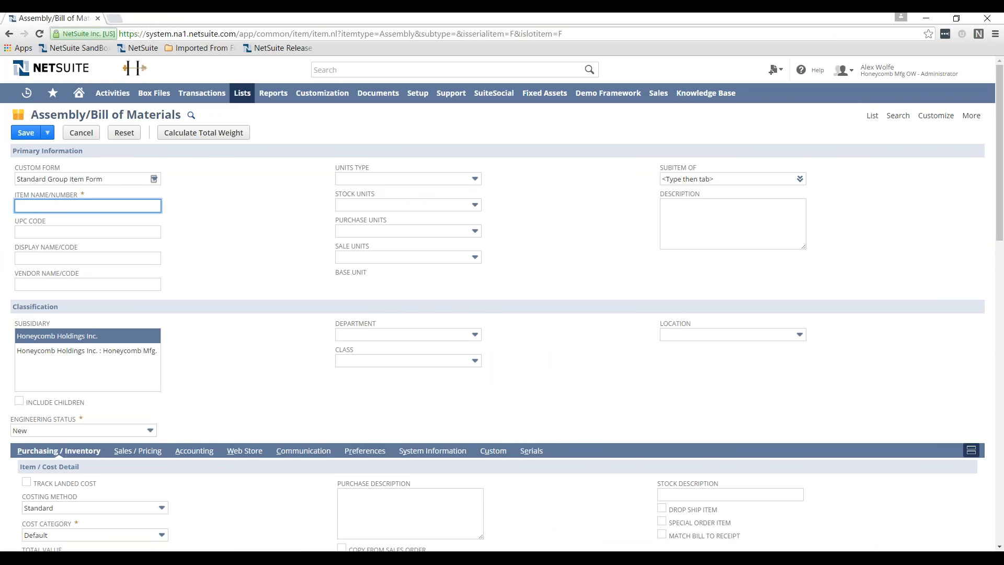
{"action": "type", "text": "Asse"}
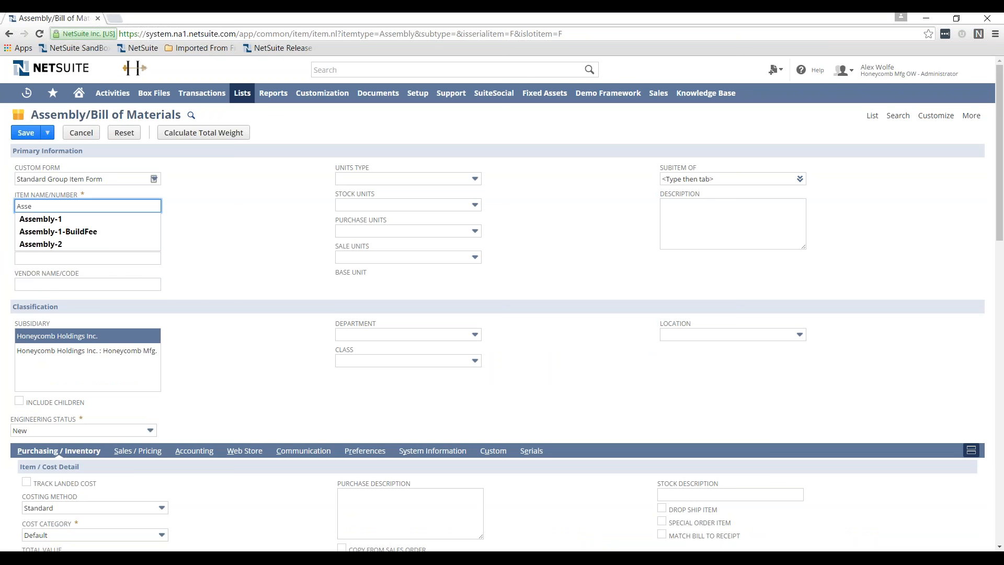
{"action": "key", "text": "Down"}
{"action": "key", "text": "Tab"}
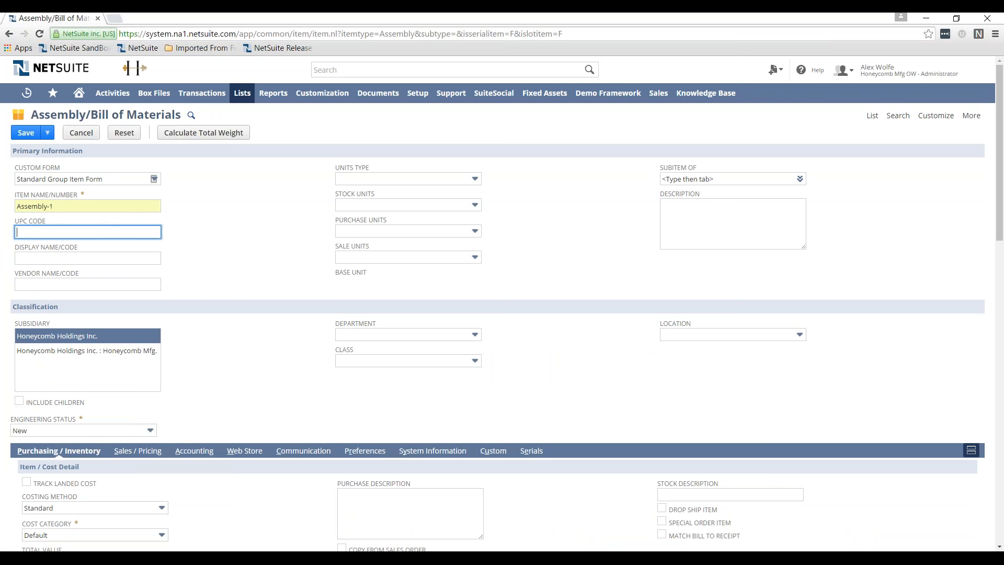
Set the assembly's units type to Each.
{"action": "key", "text": "Tab"}
{"action": "key", "text": "Tab"}
{"action": "key", "text": "Tab"}
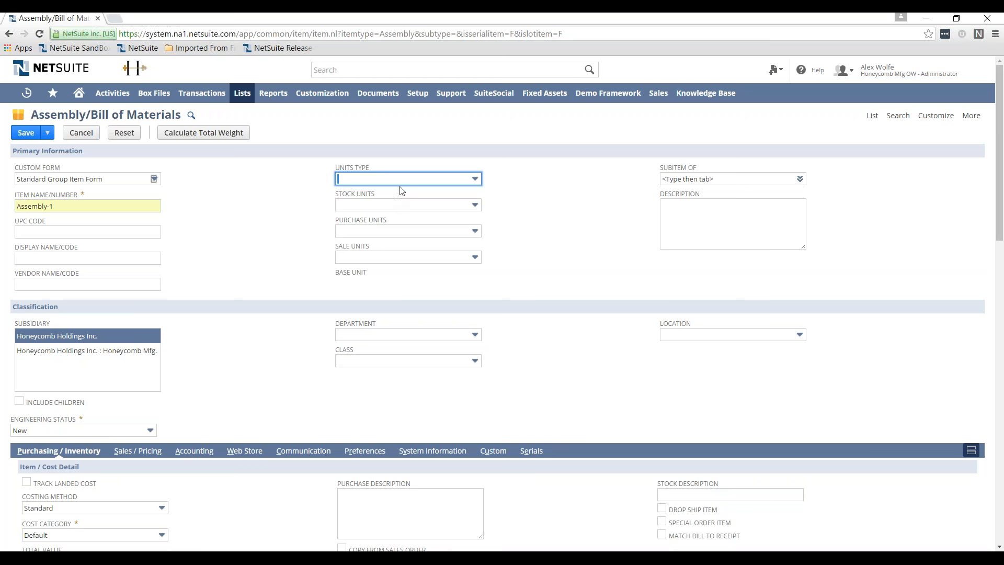
{"action": "left_click", "coordinate": [408, 182]}
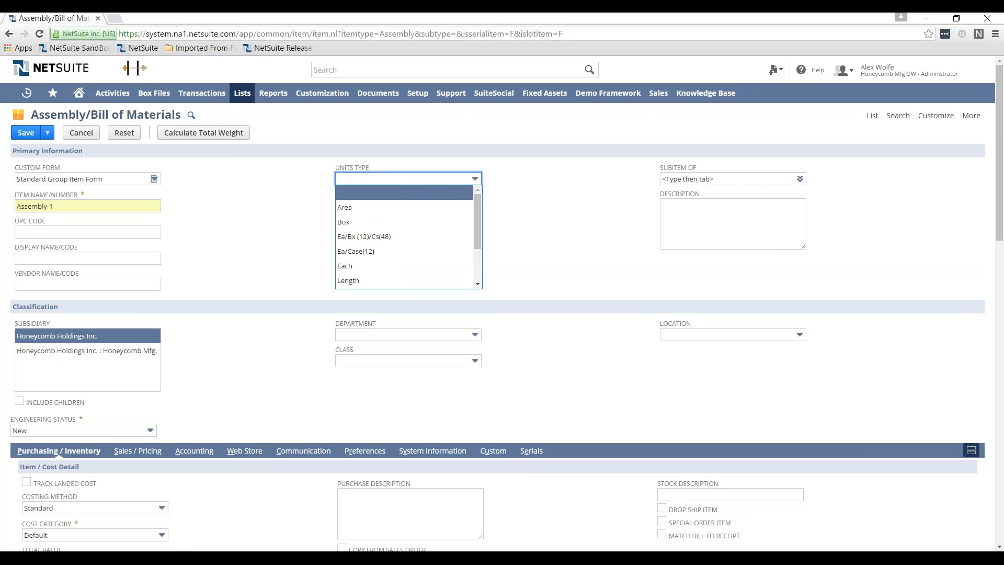
{"action": "left_click", "coordinate": [381, 267]}
{"action": "key", "text": "Tab"}
{"action": "key", "text": "Tab"}
Assign the assembly to the subsidiary Honeycomb Holdings Inc. : Honeycomb Mfg. and set its costing method to Average.
{"action": "scroll", "coordinate": [246, 289], "scroll_direction": "down", "scroll_amount": 1}
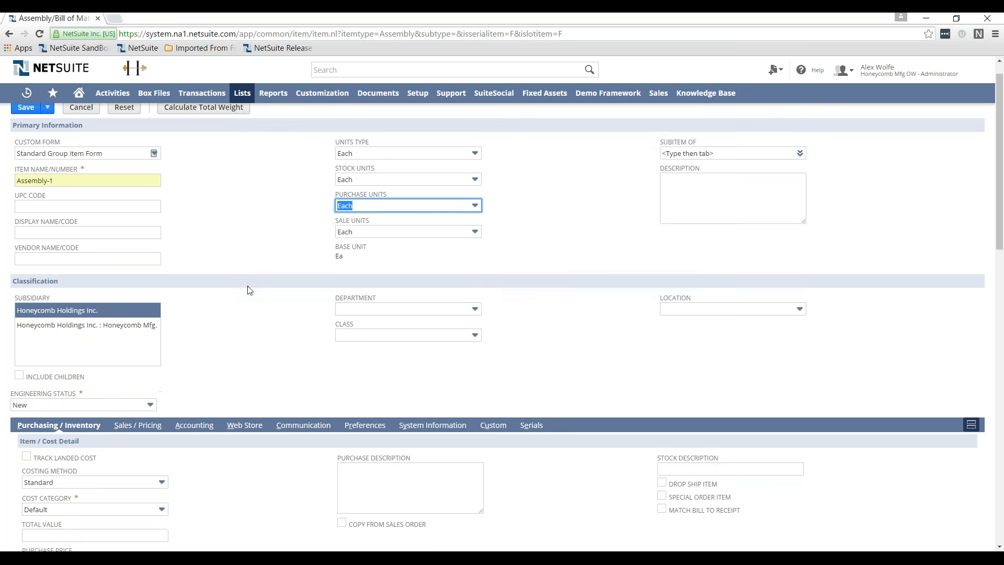
{"action": "left_click", "coordinate": [135, 302]}
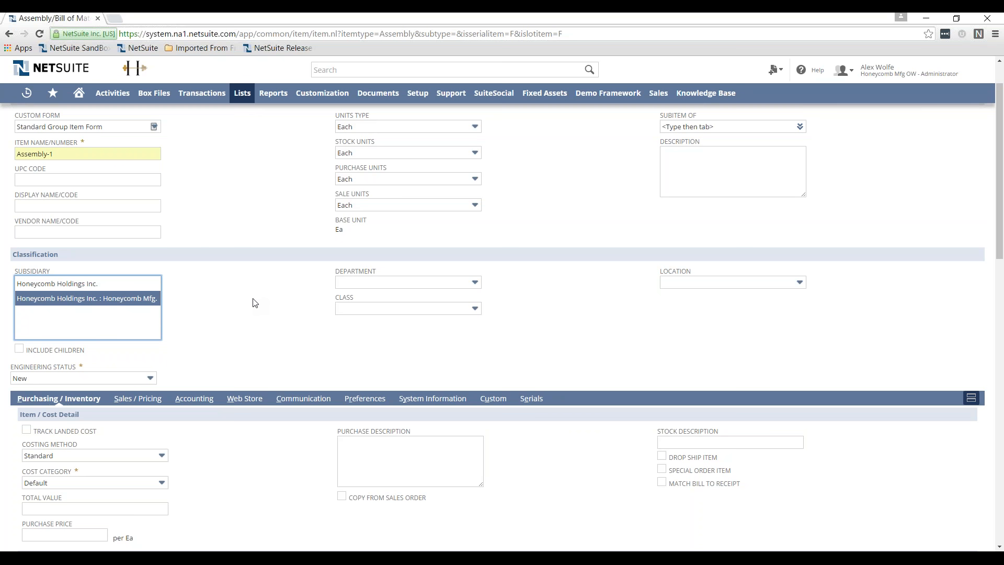
{"action": "scroll", "coordinate": [253, 303], "scroll_direction": "down", "scroll_amount": 3}
{"action": "left_click", "coordinate": [159, 298]}
{"action": "left_click", "coordinate": [134, 309]}
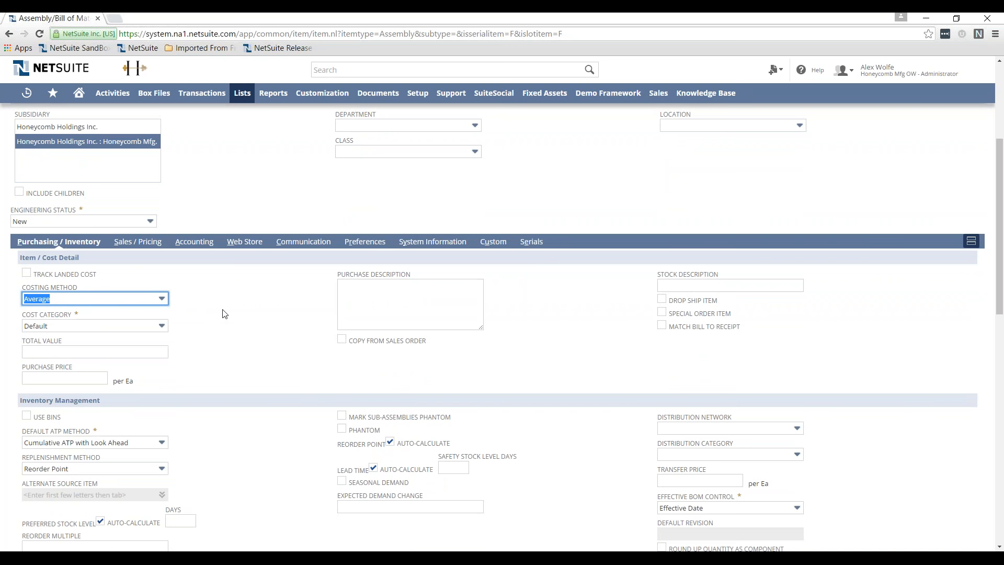
Review the assembly's inventory management settings and its sales, shipping and pricing fields.
{"action": "scroll", "coordinate": [264, 323], "scroll_direction": "down", "scroll_amount": 2}
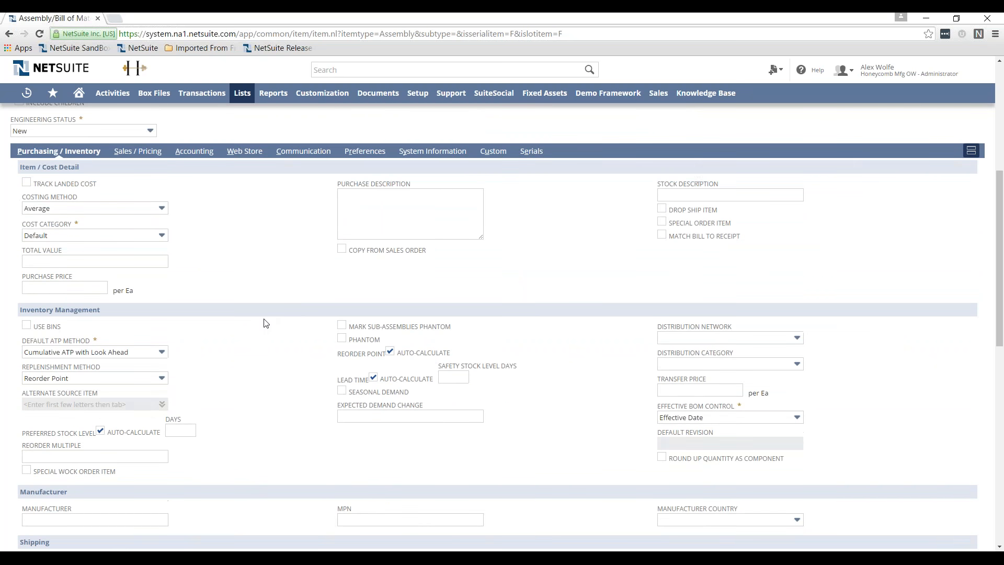
{"action": "scroll", "coordinate": [264, 324], "scroll_direction": "down", "scroll_amount": 1}
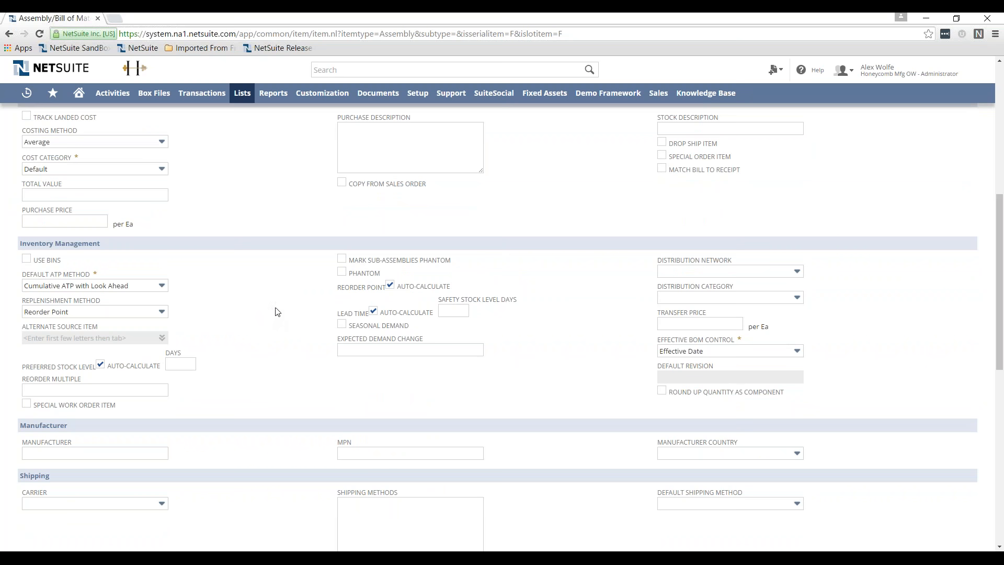
{"action": "scroll", "coordinate": [276, 309], "scroll_direction": "up", "scroll_amount": 5}
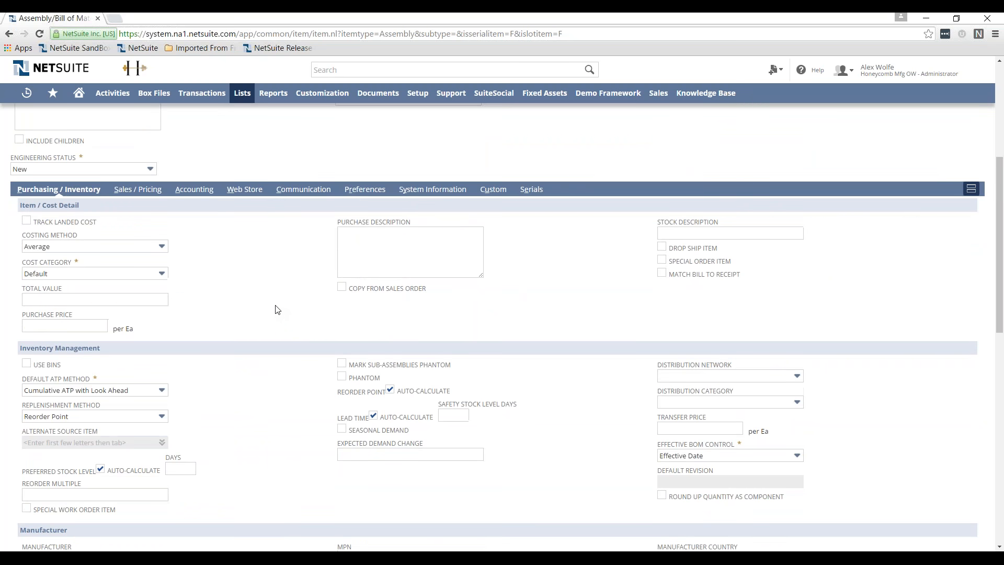
{"action": "left_click", "coordinate": [138, 348]}
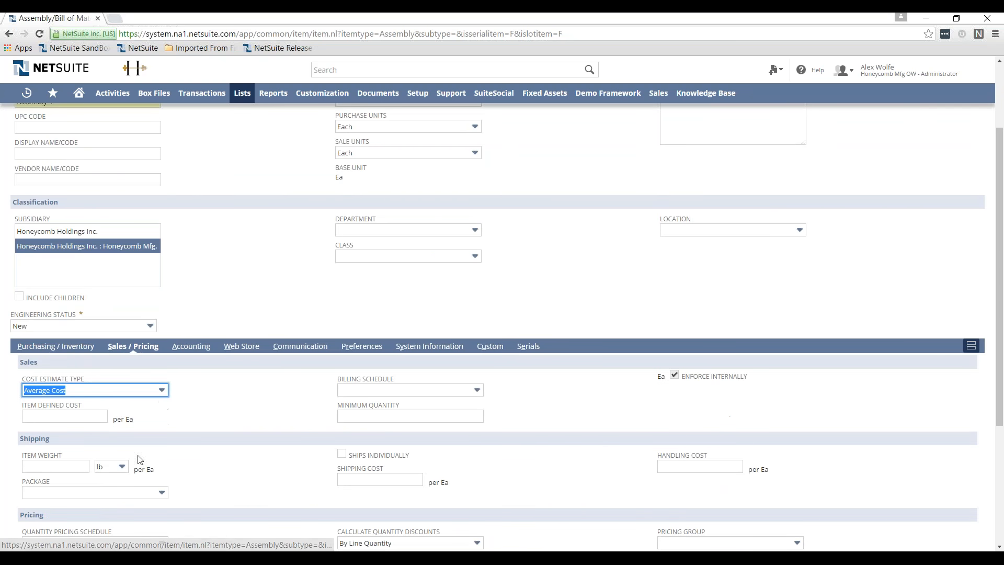
{"action": "scroll", "coordinate": [141, 461], "scroll_direction": "down", "scroll_amount": 2}
{"action": "scroll", "coordinate": [228, 407], "scroll_direction": "down", "scroll_amount": 2}
{"action": "scroll", "coordinate": [228, 399], "scroll_direction": "up", "scroll_amount": 4}
{"action": "scroll", "coordinate": [232, 390], "scroll_direction": "up", "scroll_amount": 1}
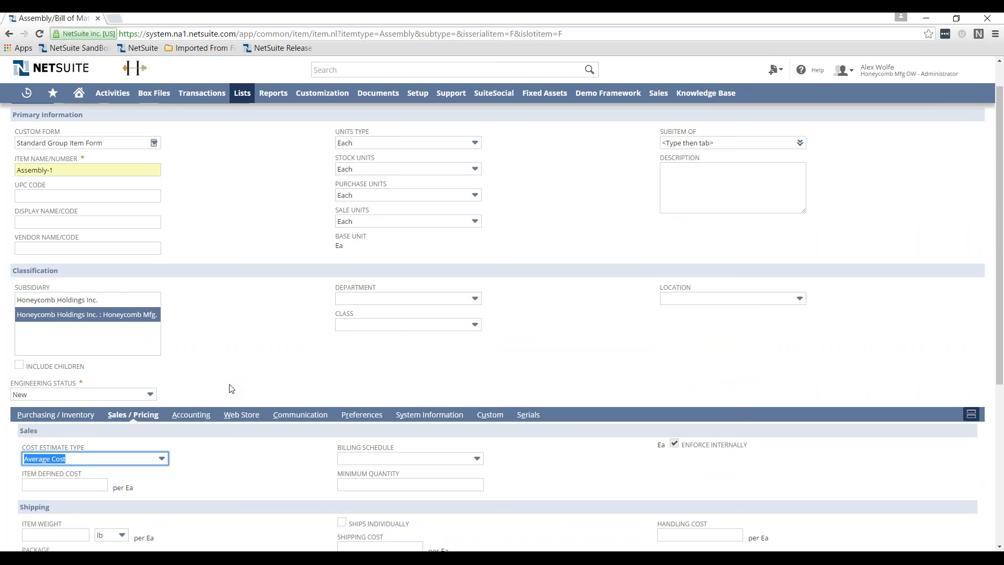
{"action": "scroll", "coordinate": [230, 391], "scroll_direction": "down", "scroll_amount": 1}
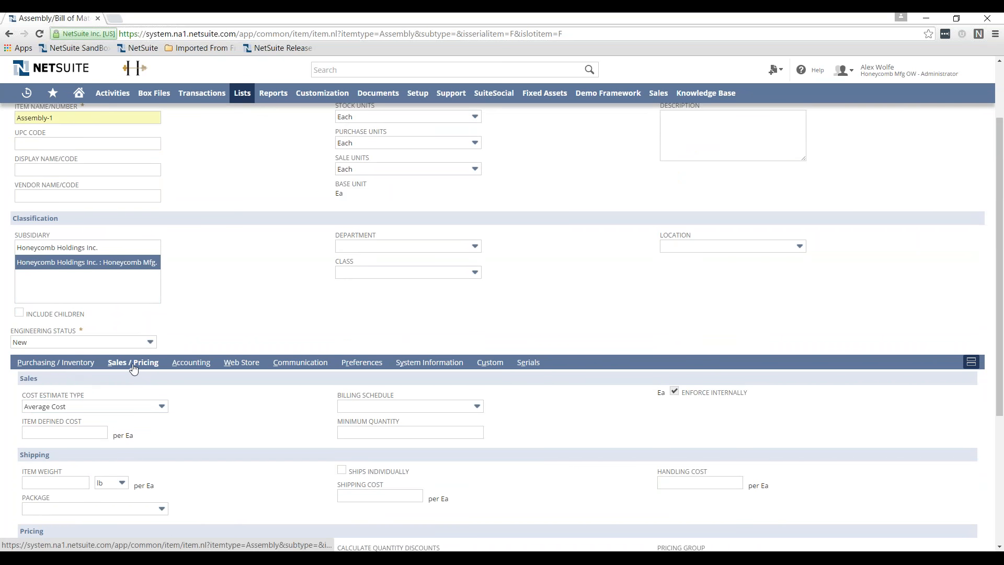
Return to the purchasing and inventory details and enter "Assembly Item for Demo" as the item's description.
{"action": "left_click", "coordinate": [69, 363]}
{"action": "left_click", "coordinate": [718, 130]}
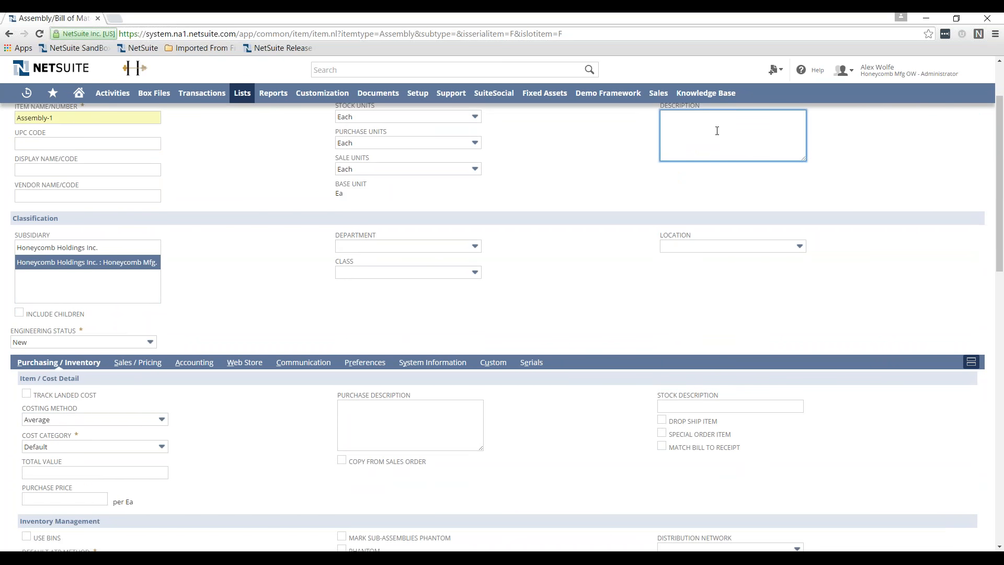
{"action": "type", "text": "Assembly Item for Demo"}
Set the assembly's preferred location to 01: San Francisco.
{"action": "scroll", "coordinate": [270, 281], "scroll_direction": "down", "scroll_amount": 4}
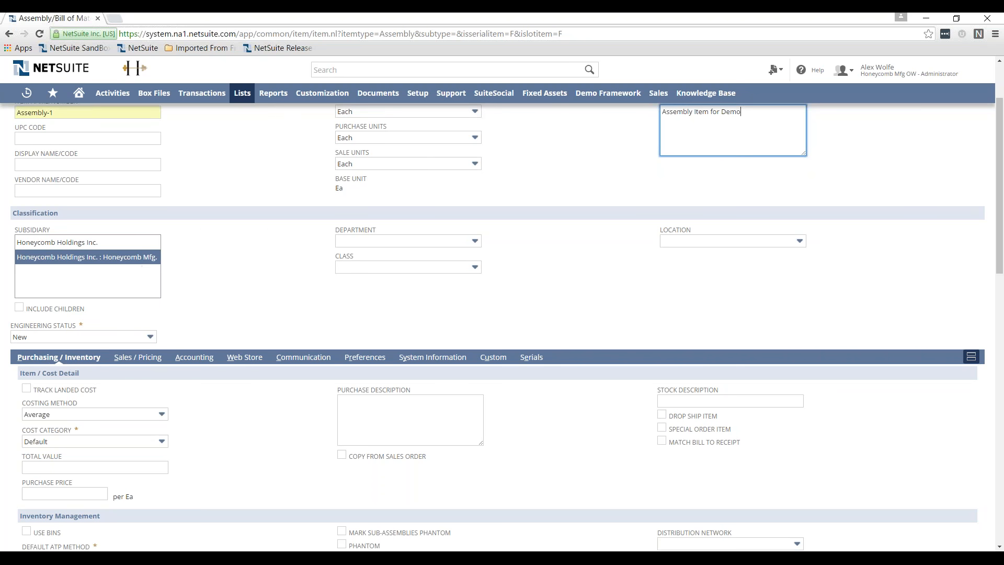
{"action": "scroll", "coordinate": [270, 282], "scroll_direction": "down", "scroll_amount": 5}
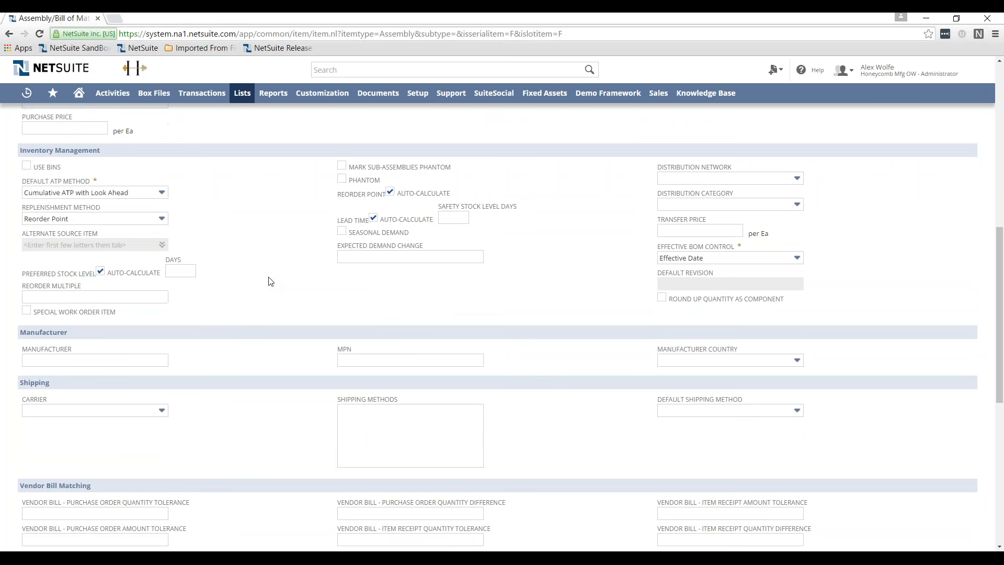
{"action": "scroll", "coordinate": [271, 280], "scroll_direction": "down", "scroll_amount": 5}
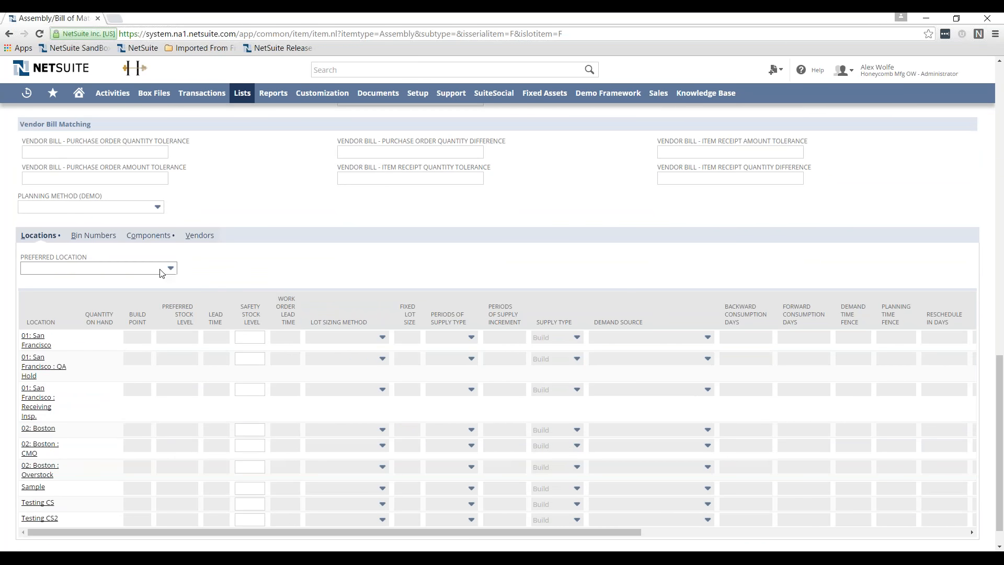
{"action": "left_click", "coordinate": [160, 272]}
{"action": "left_click", "coordinate": [141, 294]}
{"action": "left_click", "coordinate": [269, 273]}
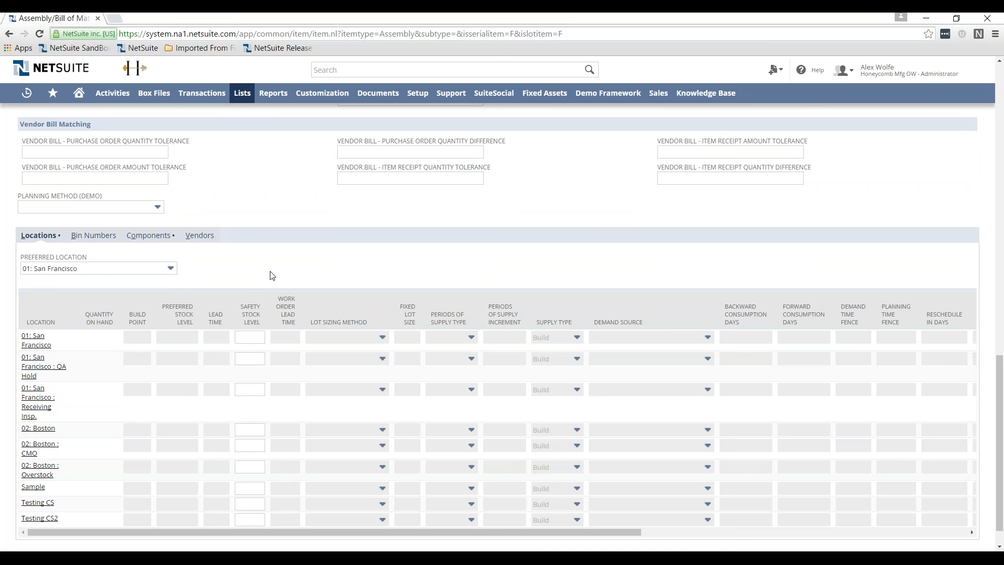
Add Part-1 to the assembly's components with item source Stock and an effective date of 1/1/2016.
{"action": "left_click", "coordinate": [156, 238]}
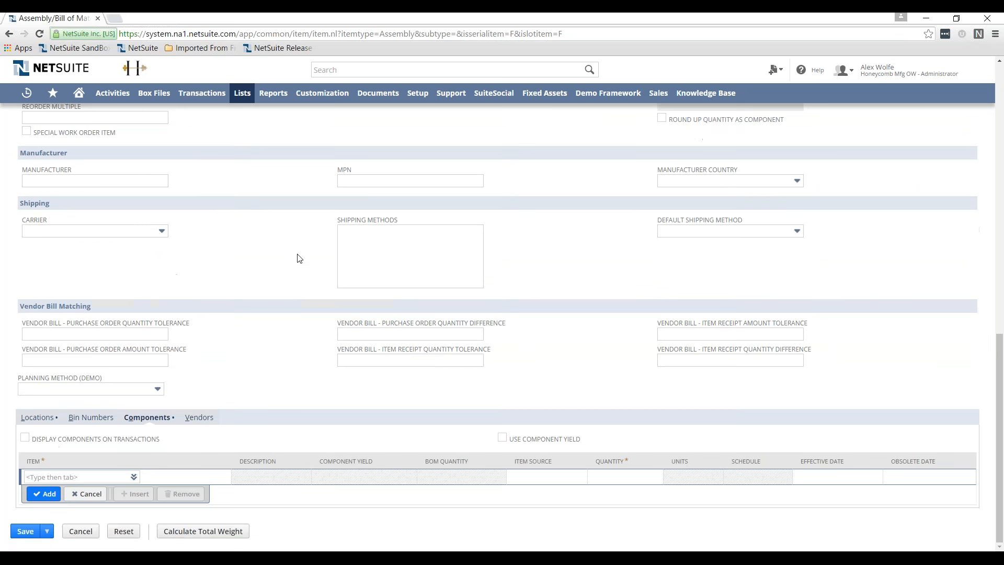
{"action": "left_click", "coordinate": [107, 476]}
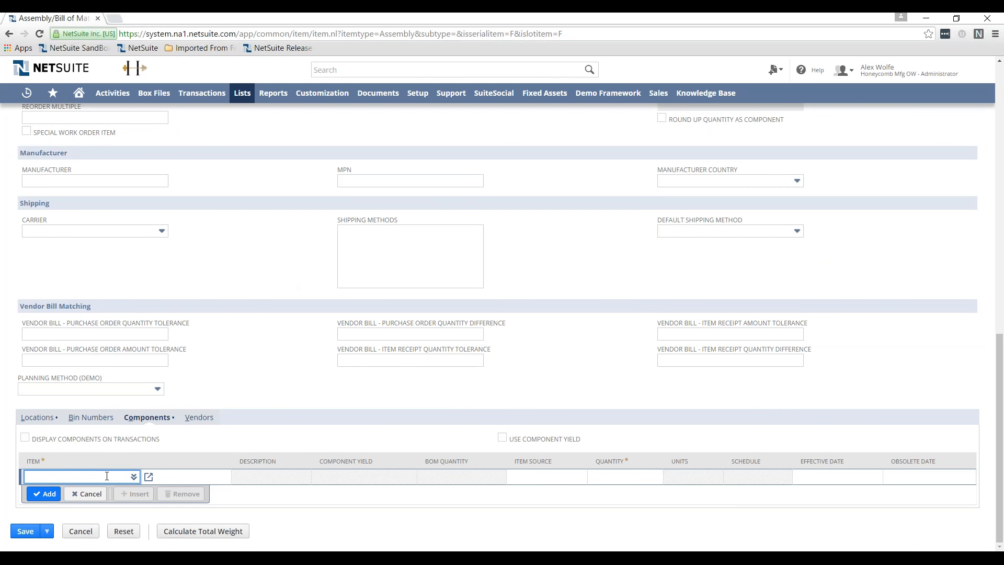
{"action": "type", "text": "part"}
{"action": "left_click", "coordinate": [95, 496]}
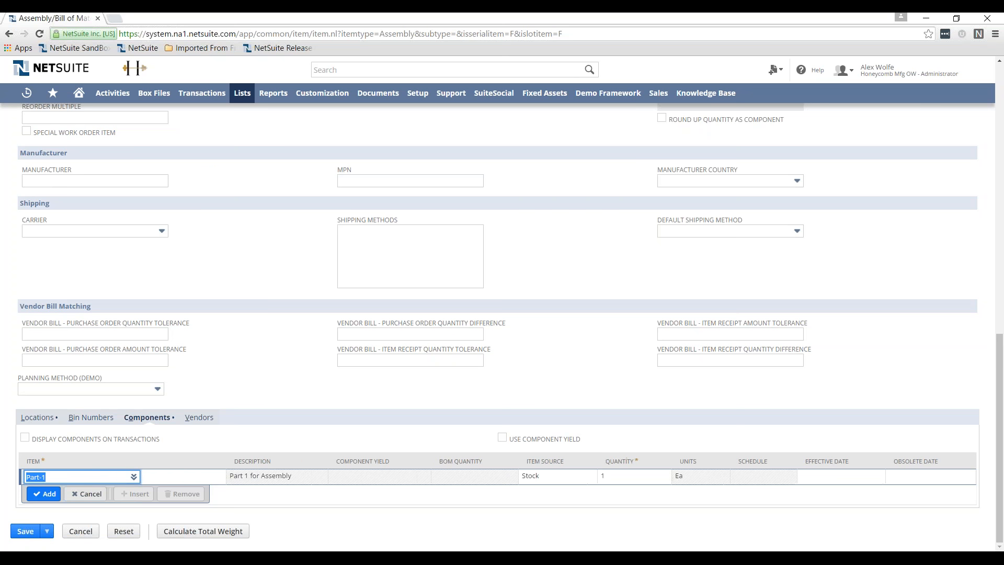
{"action": "key", "text": "Tab"}
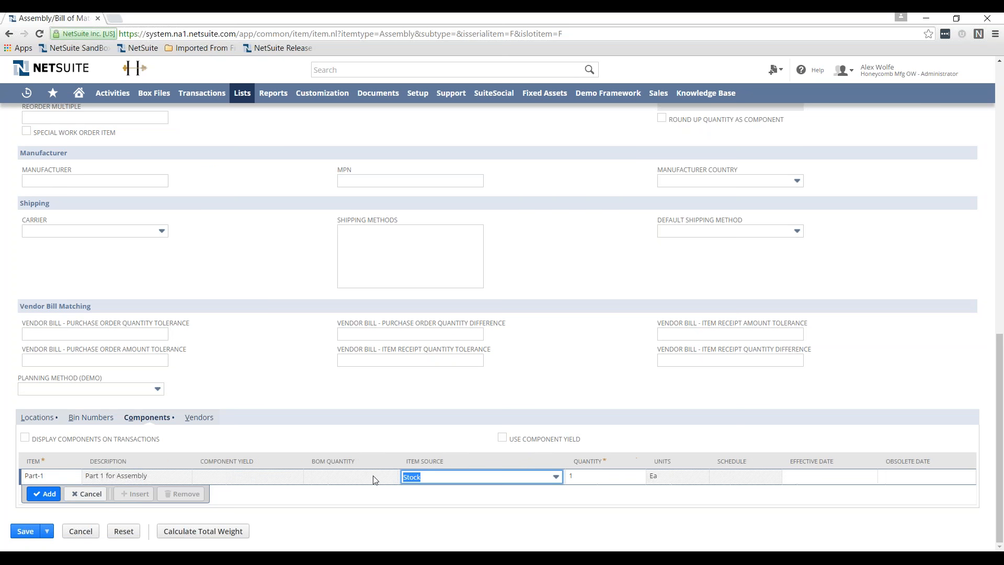
{"action": "left_click", "coordinate": [436, 476]}
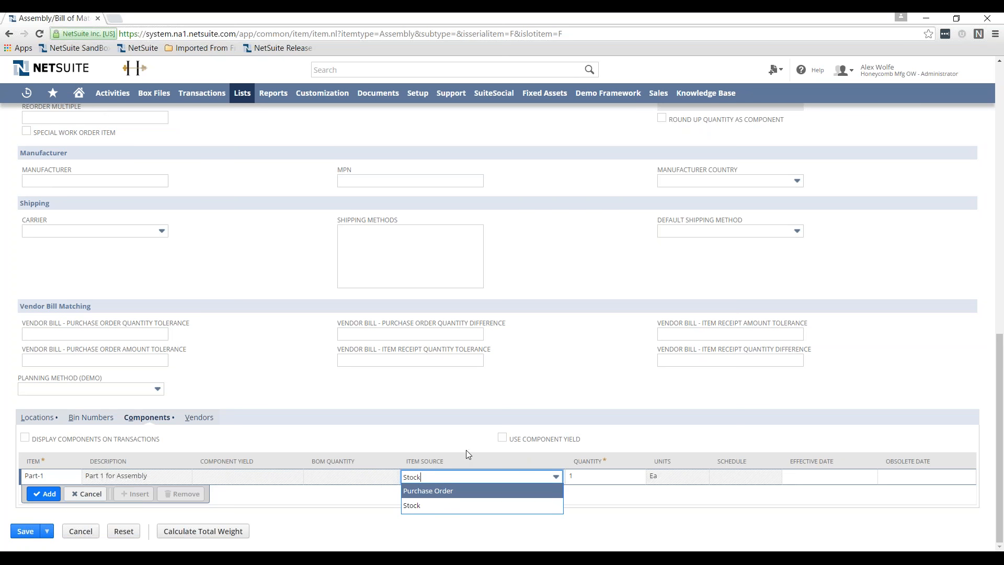
{"action": "key", "text": "Tab"}
{"action": "key", "text": "Tab"}
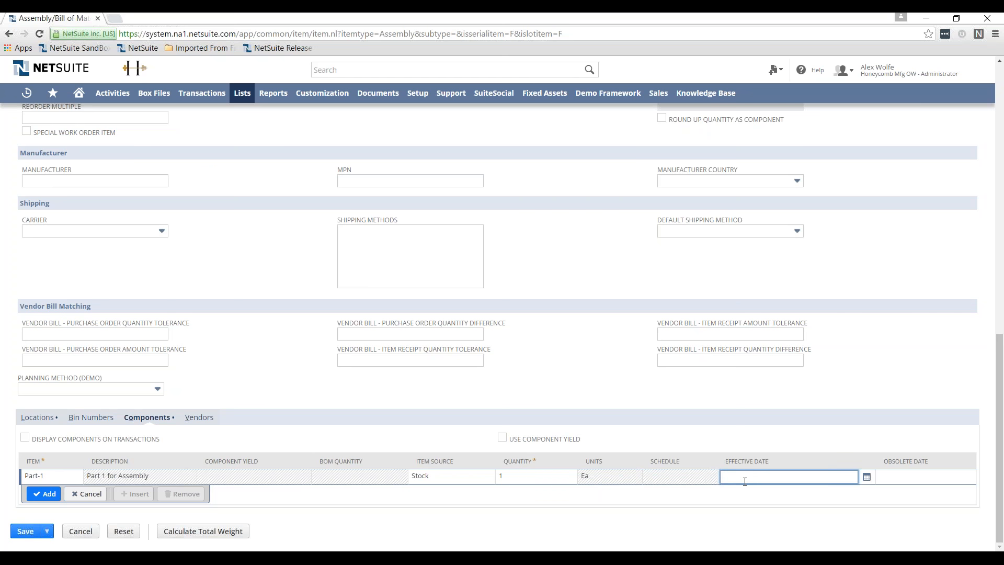
{"action": "type", "text": "1/1"}
{"action": "key", "text": "Tab"}
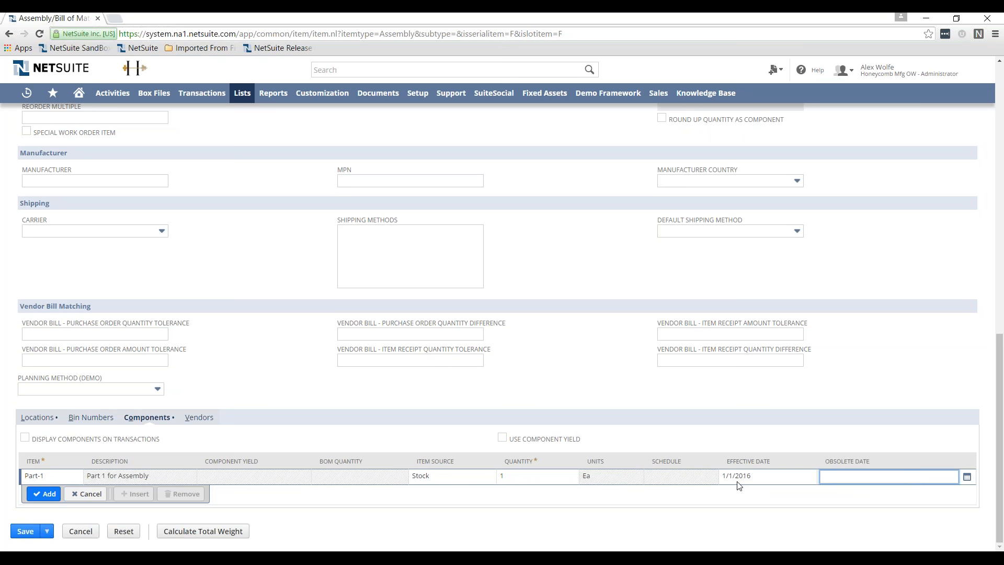
{"action": "left_click", "coordinate": [47, 493]}
Add Part-2 to the assembly's components with item source Stock, quantity 1 and an effective date of 1/1/2016.
{"action": "type", "text": "part-2"}
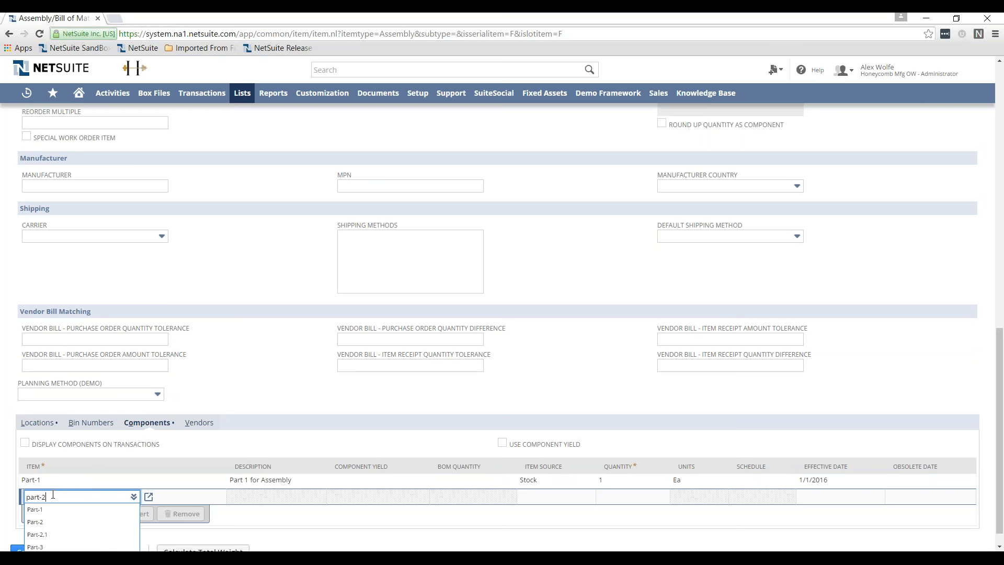
{"action": "key", "text": "Tab"}
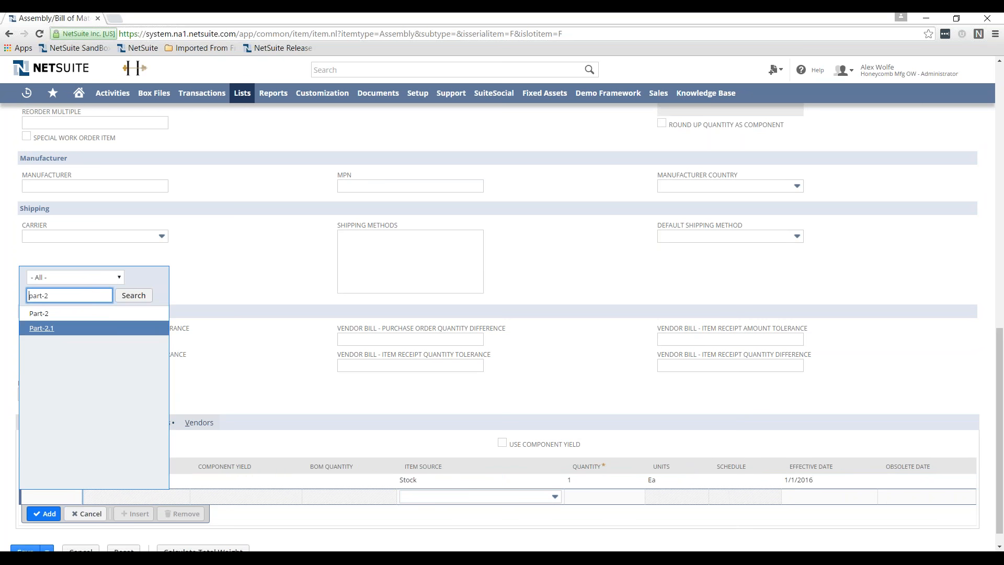
{"action": "left_click", "coordinate": [38, 313]}
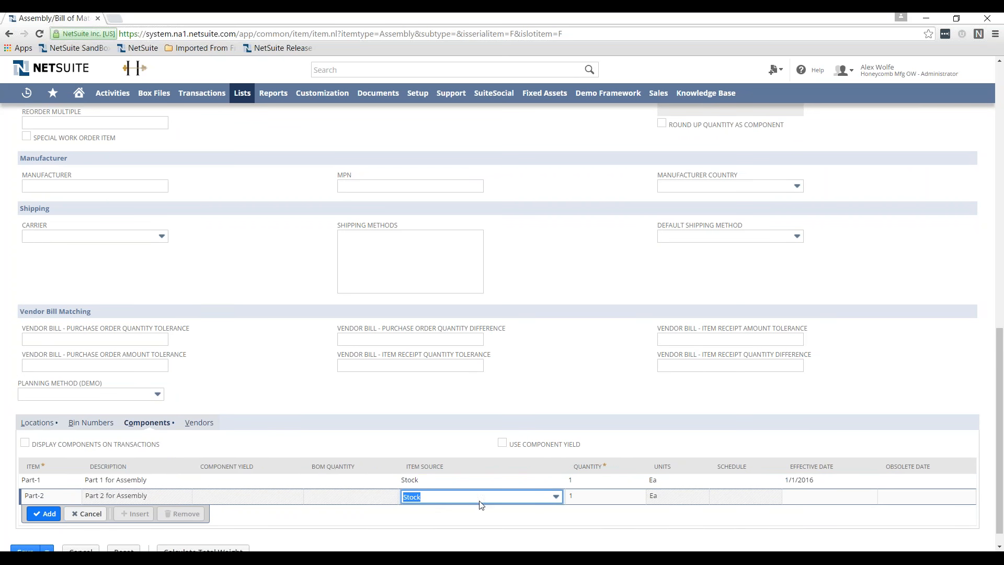
{"action": "key", "text": "Tab"}
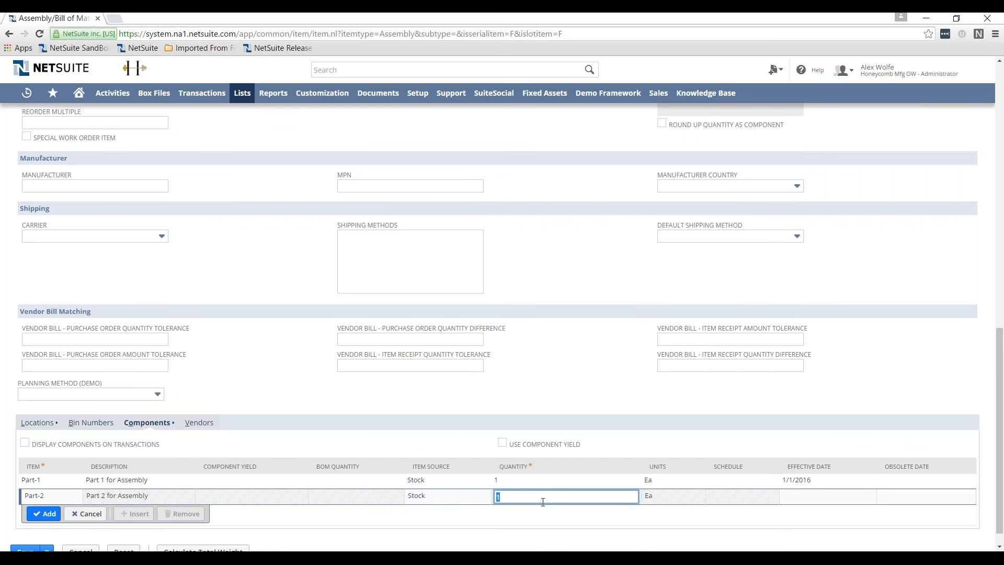
{"action": "key", "text": "Tab"}
{"action": "type", "text": "1/1/2016"}
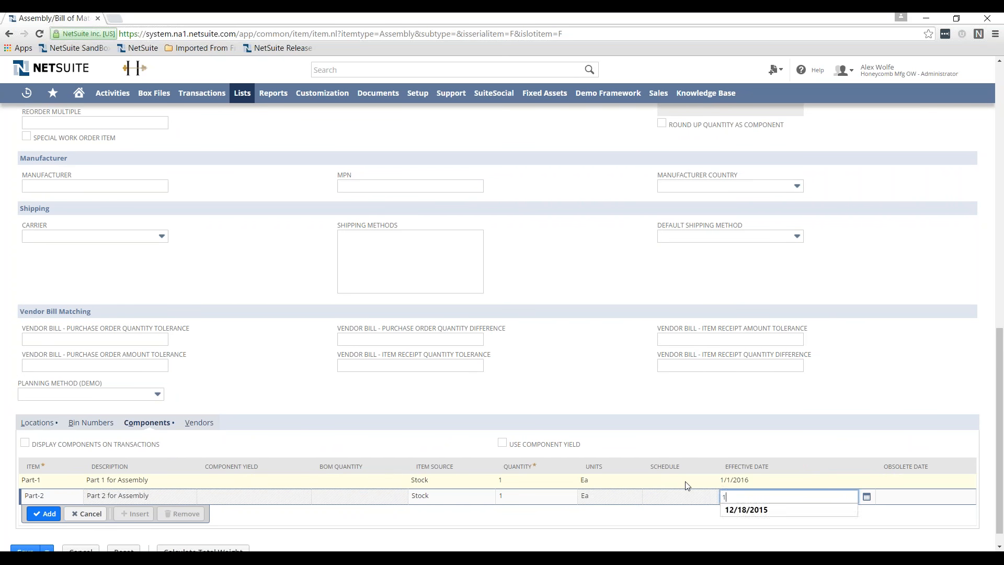
{"action": "key", "text": "Tab"}
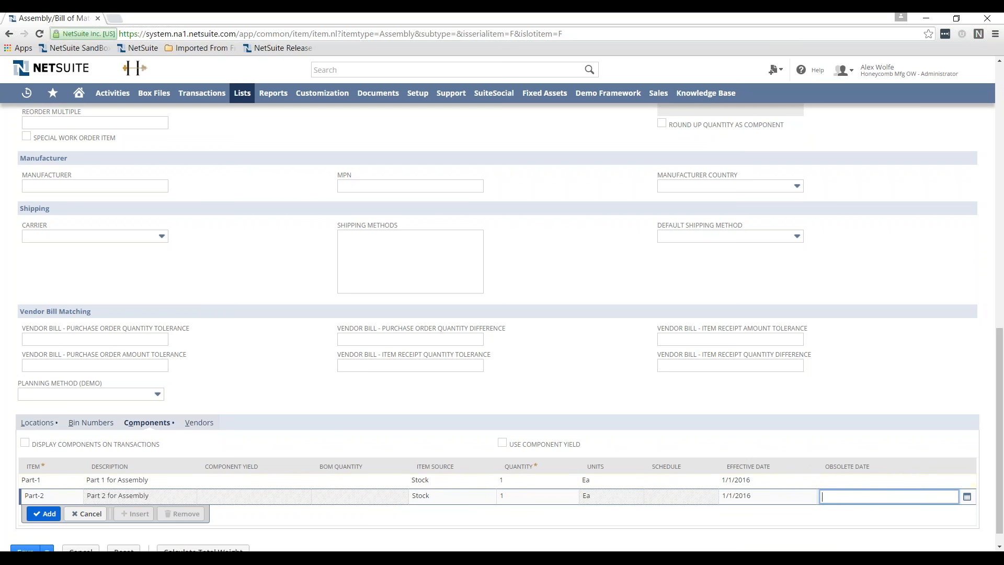
{"action": "left_click", "coordinate": [45, 514]}
Add Part-3 to the assembly's components with item source Purchase Order, quantity 1 and an effective date of 1/1/2016.
{"action": "type", "text": "part-3"}
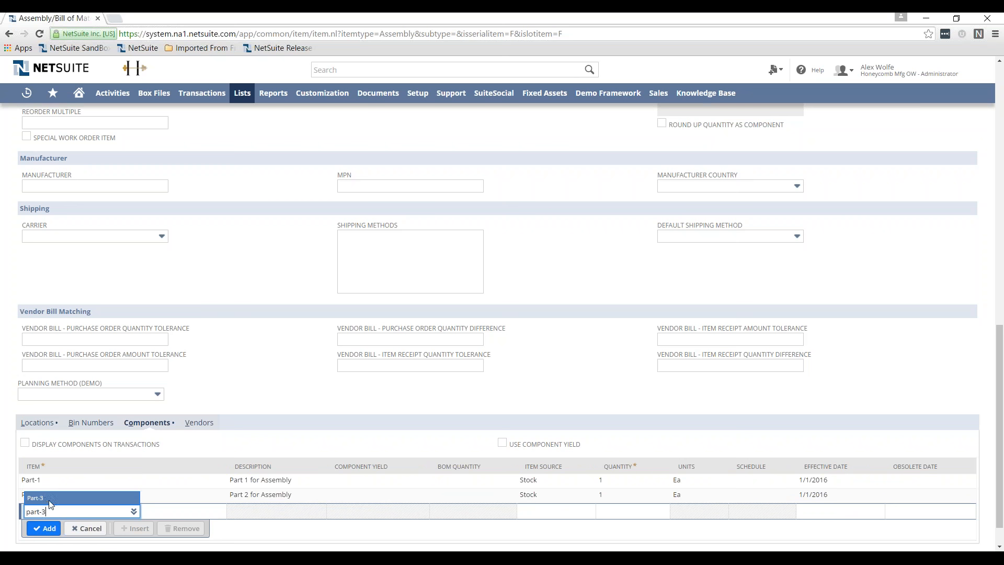
{"action": "left_click", "coordinate": [39, 500]}
{"action": "key", "text": "Tab"}
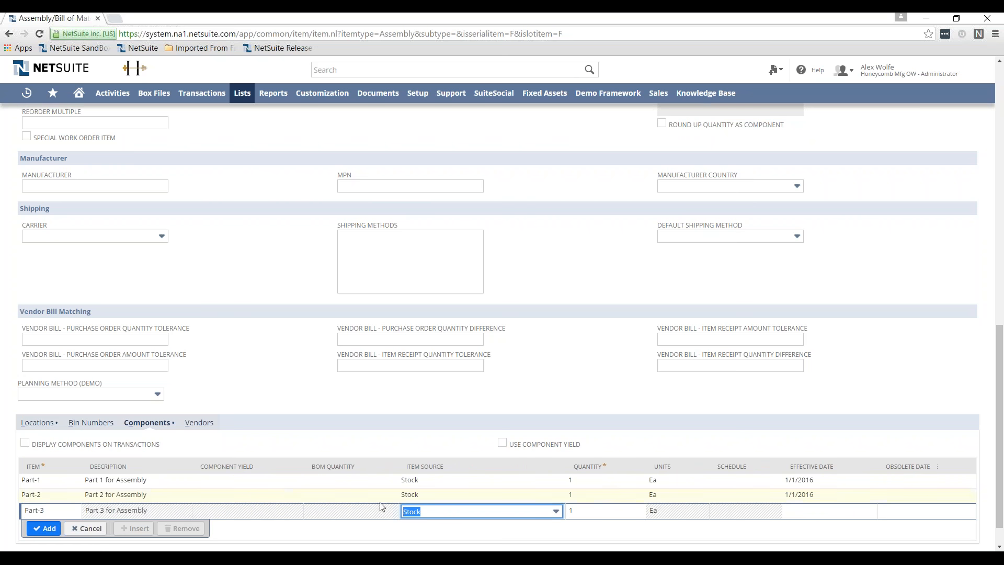
{"action": "left_click", "coordinate": [555, 511]}
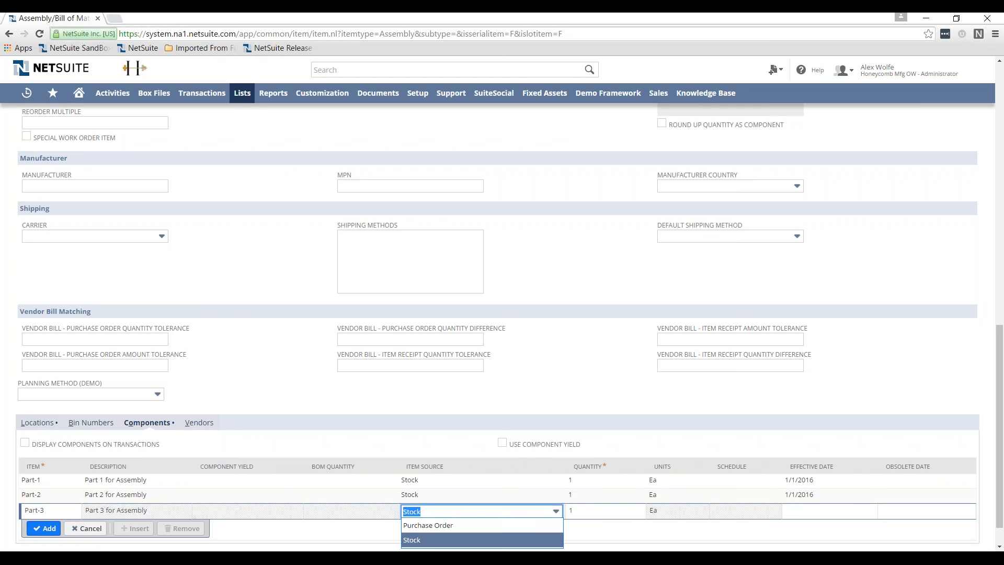
{"action": "left_click", "coordinate": [544, 526]}
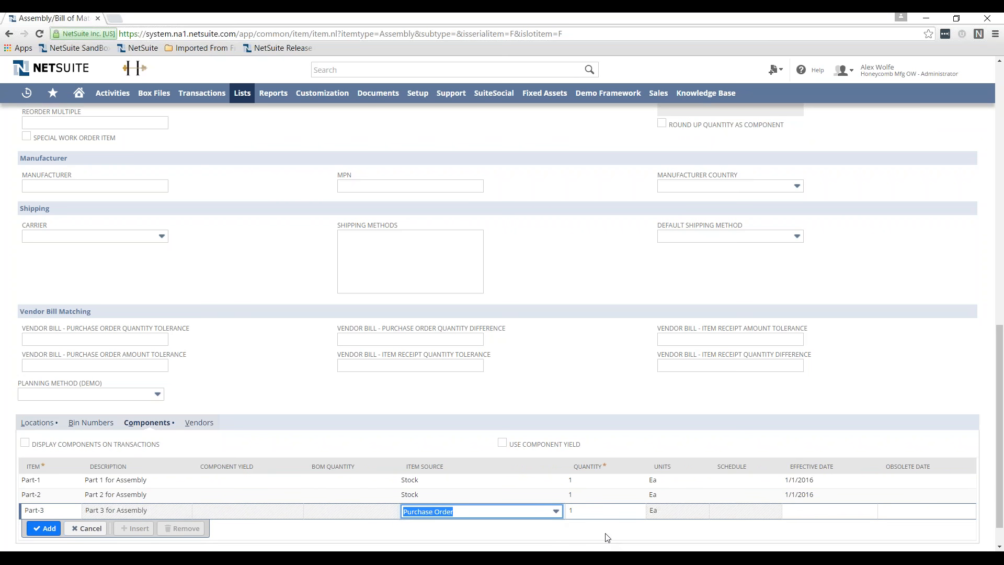
{"action": "key", "text": "Tab"}
{"action": "key", "text": "Tab"}
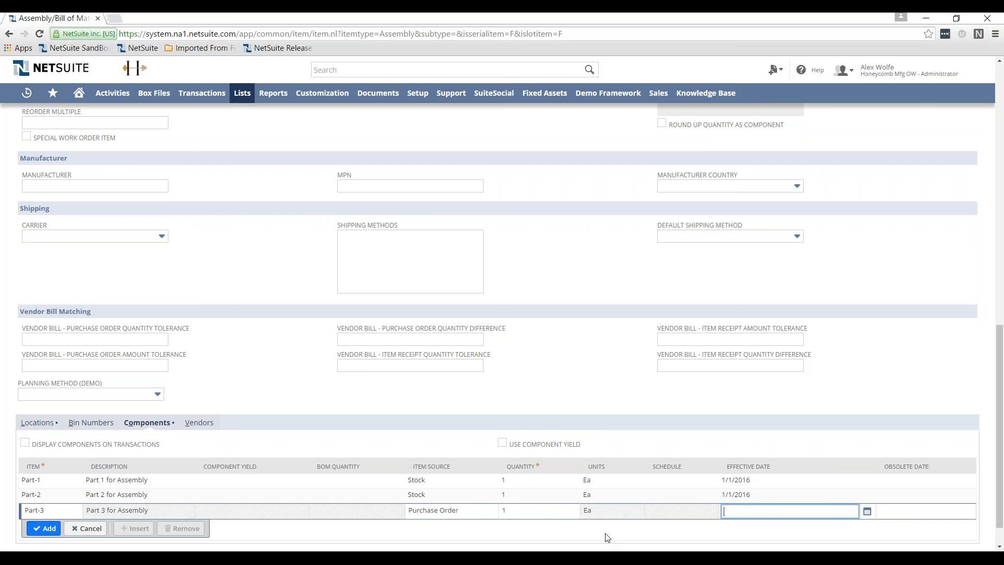
{"action": "type", "text": "1/1/2016"}
{"action": "key", "text": "Tab"}
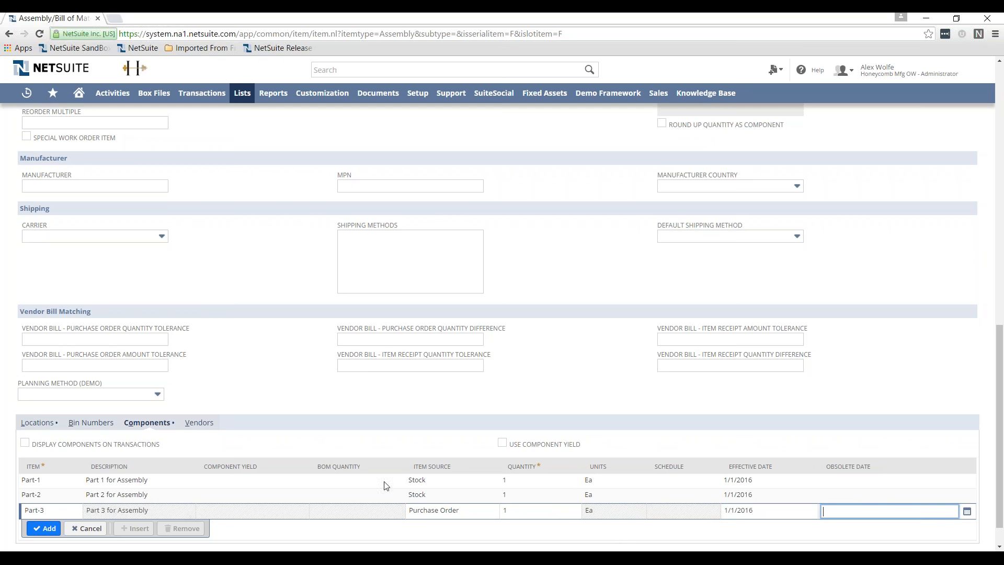
{"action": "left_click", "coordinate": [30, 530]}
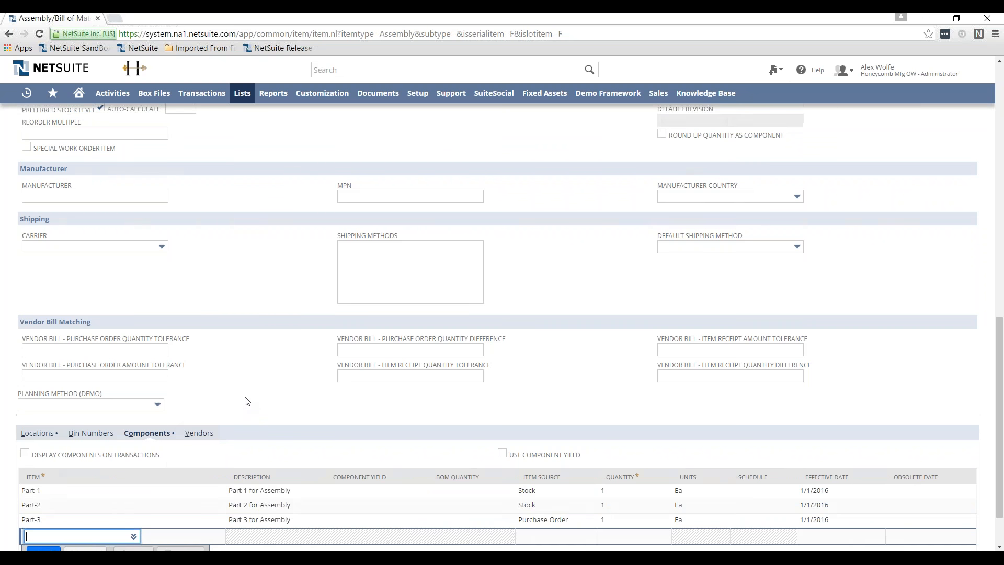
Check the entered component lines and try to save the new assembly item.
{"action": "scroll", "coordinate": [245, 399], "scroll_direction": "up", "scroll_amount": 3}
{"action": "scroll", "coordinate": [244, 399], "scroll_direction": "down", "scroll_amount": 4}
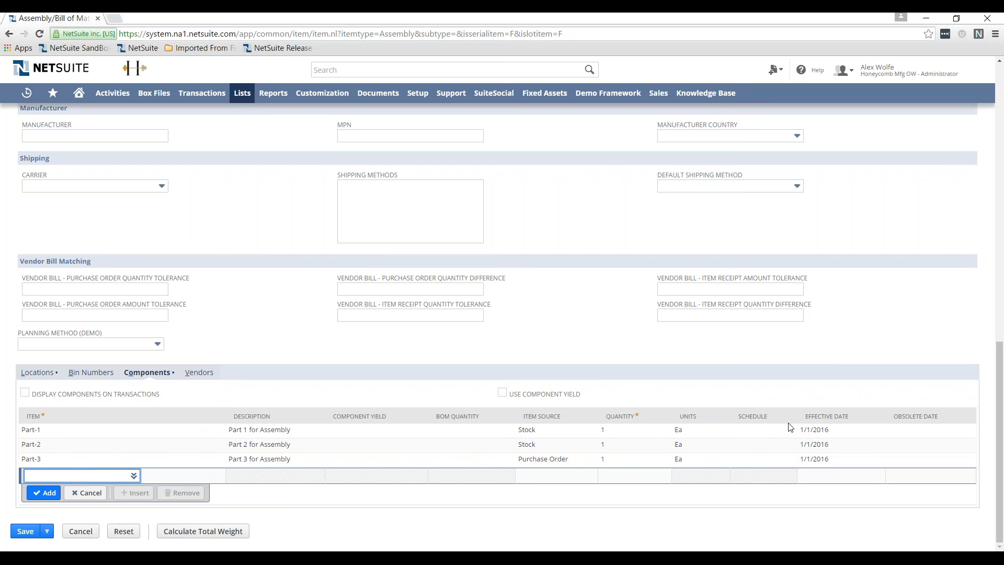
{"action": "scroll", "coordinate": [789, 424], "scroll_direction": "up", "scroll_amount": 6}
{"action": "scroll", "coordinate": [516, 357], "scroll_direction": "up", "scroll_amount": 7}
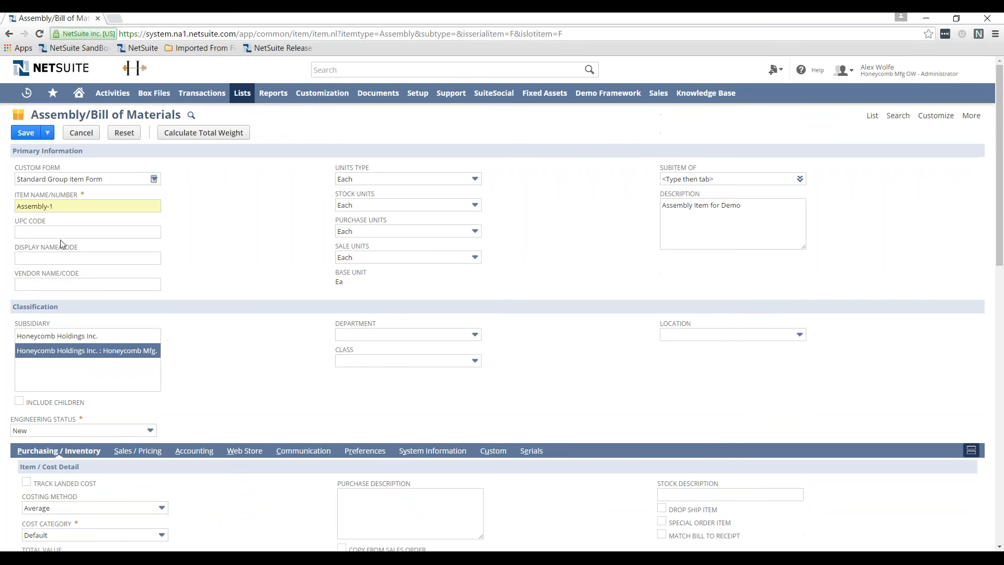
{"action": "left_click", "coordinate": [27, 134]}
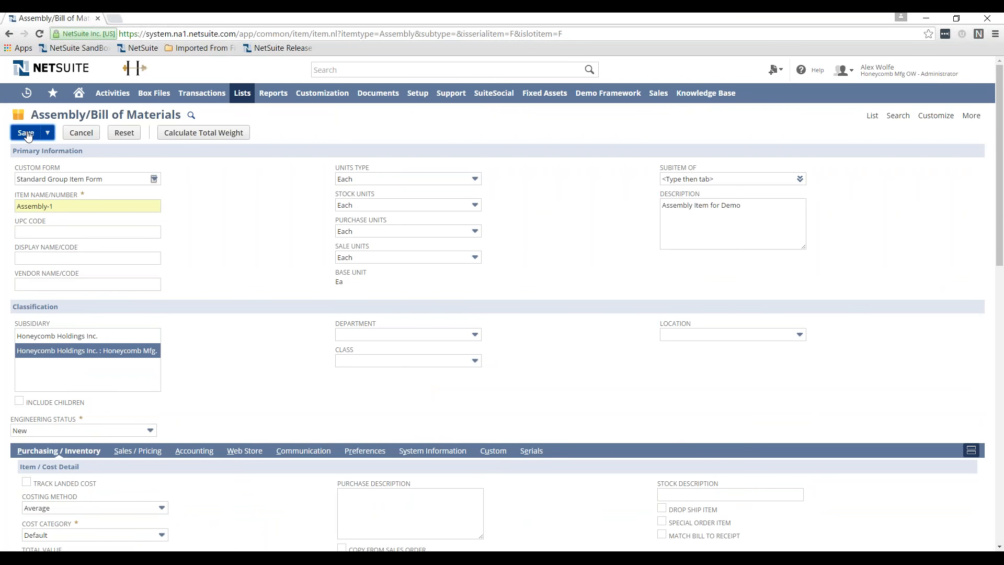
{"action": "left_click", "coordinate": [601, 103]}
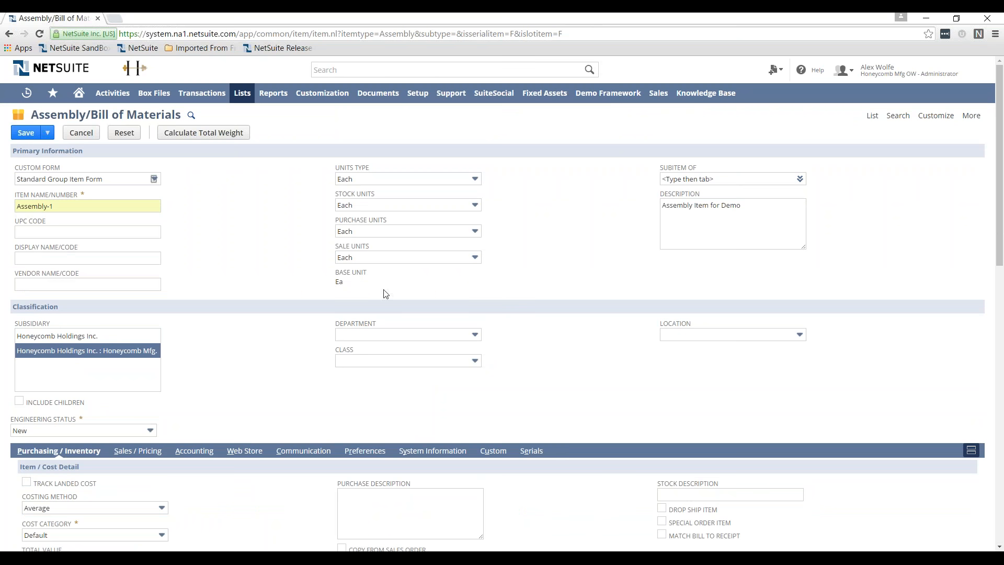
Set the tax schedule to S1 in the assembly's accounting details and save the item.
{"action": "left_click", "coordinate": [145, 451]}
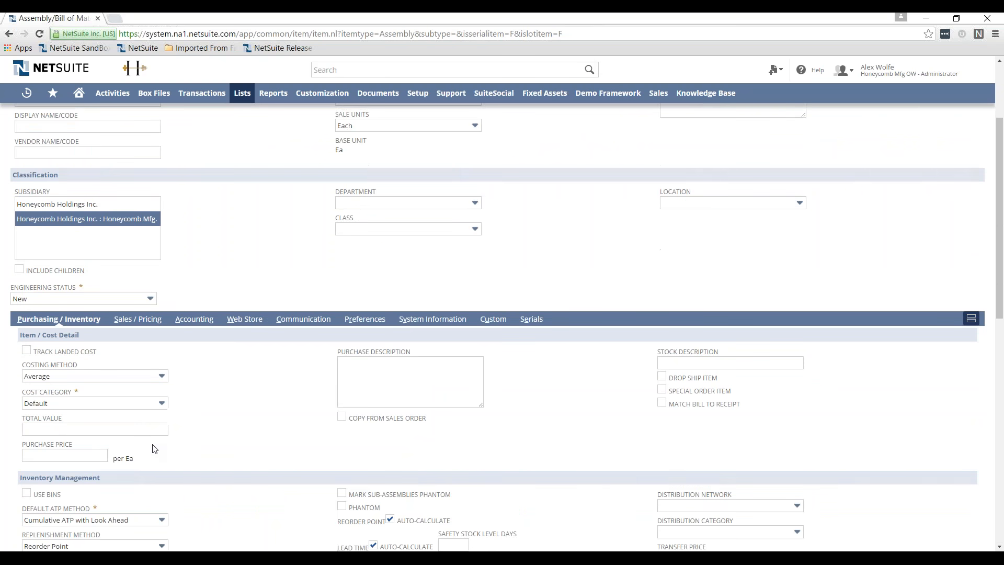
{"action": "scroll", "coordinate": [130, 397], "scroll_direction": "down", "scroll_amount": 2}
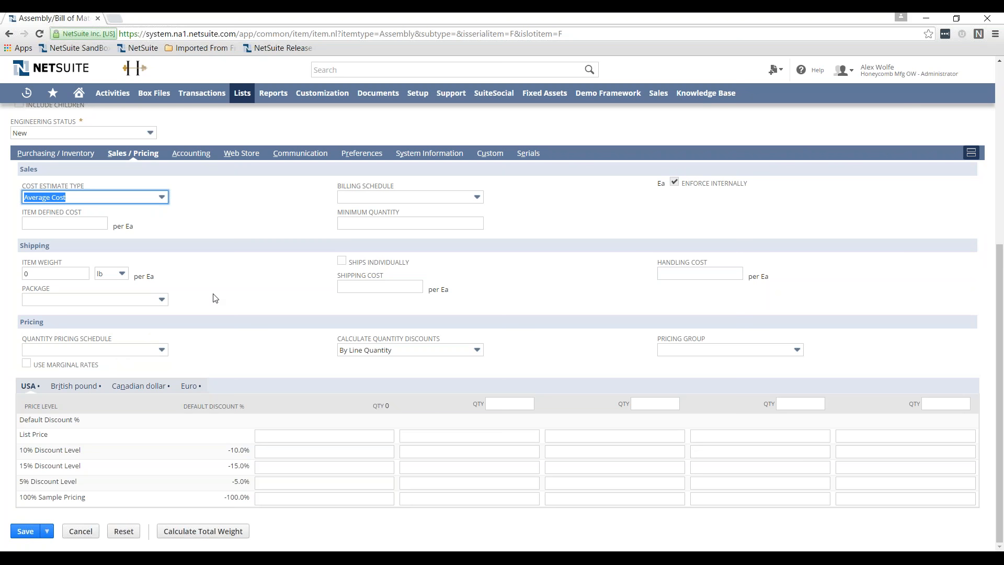
{"action": "scroll", "coordinate": [214, 298], "scroll_direction": "up", "scroll_amount": 2}
{"action": "left_click", "coordinate": [199, 263]}
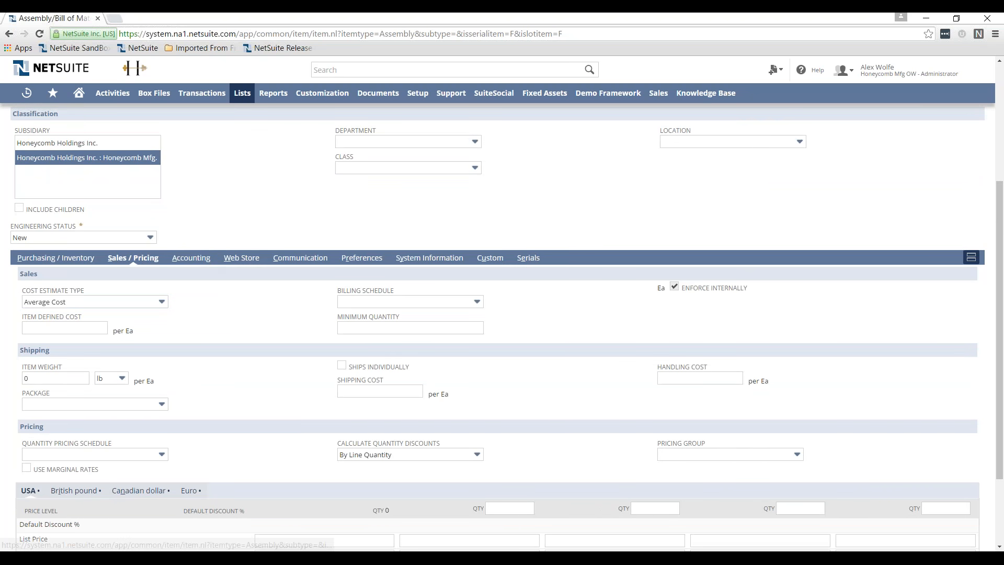
{"action": "left_click", "coordinate": [131, 498]}
{"action": "left_click", "coordinate": [131, 498]}
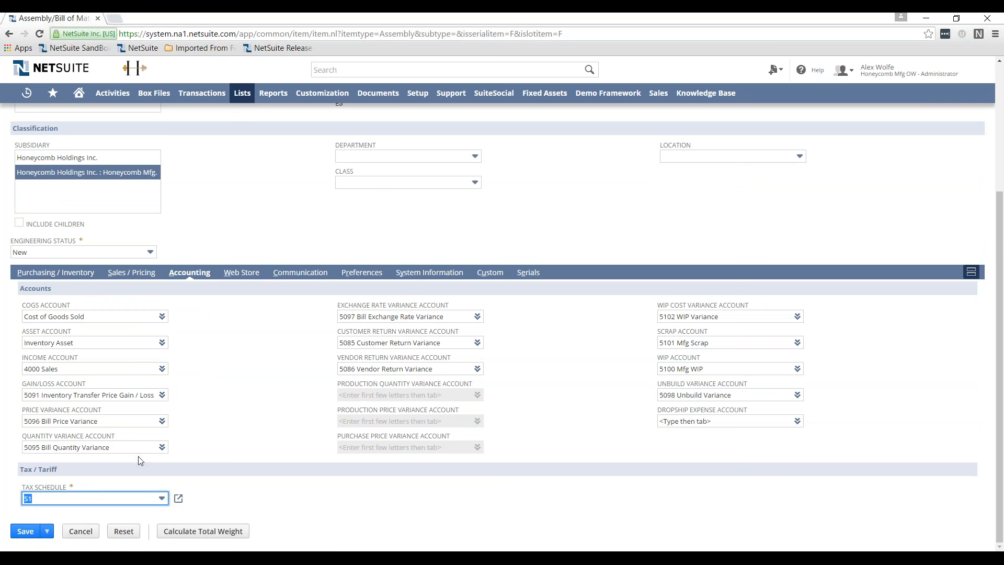
{"action": "left_click", "coordinate": [219, 421]}
{"action": "scroll", "coordinate": [222, 390], "scroll_direction": "up", "scroll_amount": 3}
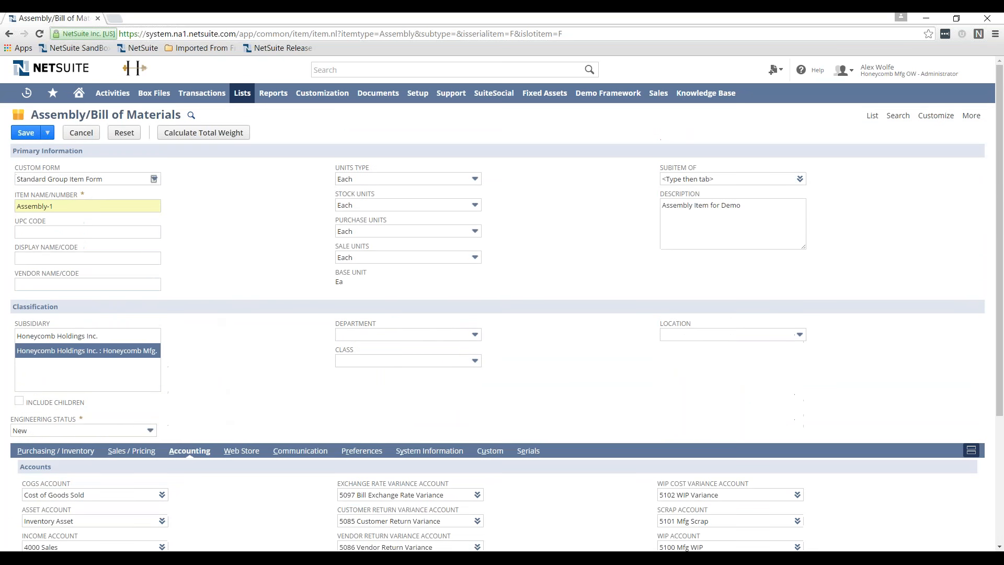
{"action": "left_click", "coordinate": [25, 136]}
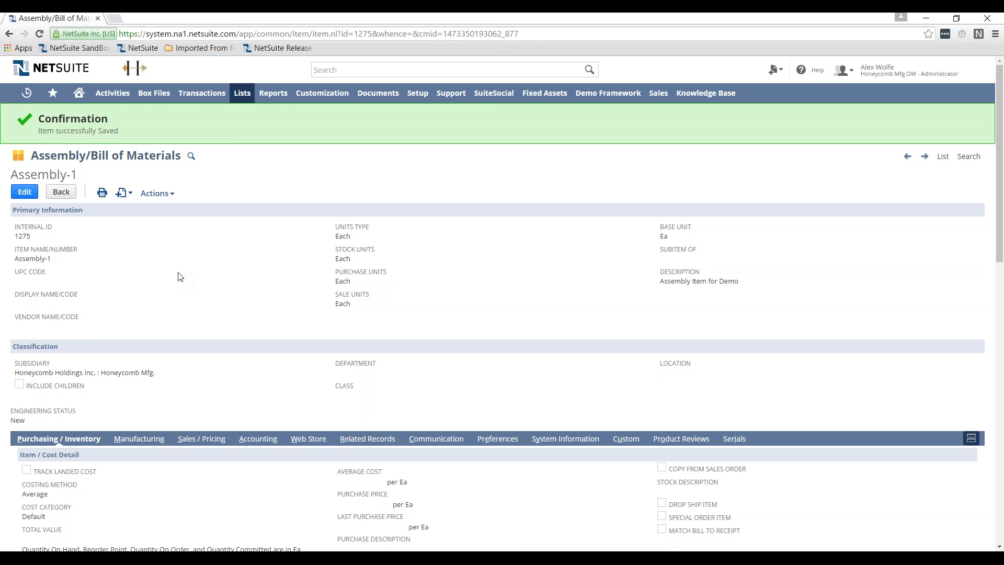
Reopen Assembly-1 for editing and give its Part-2 component an obsolete date of 9/11/2016.
{"action": "left_click", "coordinate": [25, 195]}
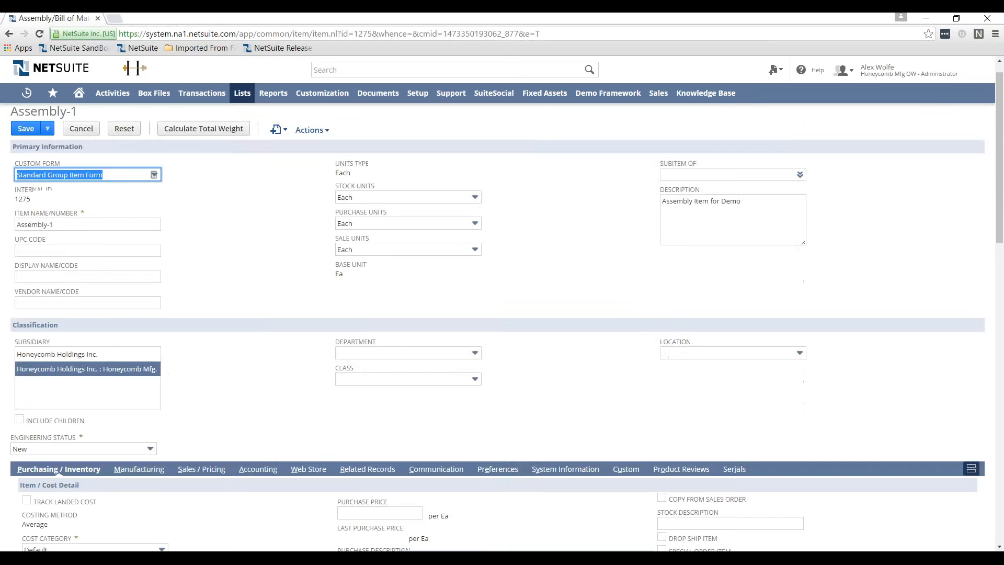
{"action": "scroll", "coordinate": [141, 321], "scroll_direction": "down", "scroll_amount": 15}
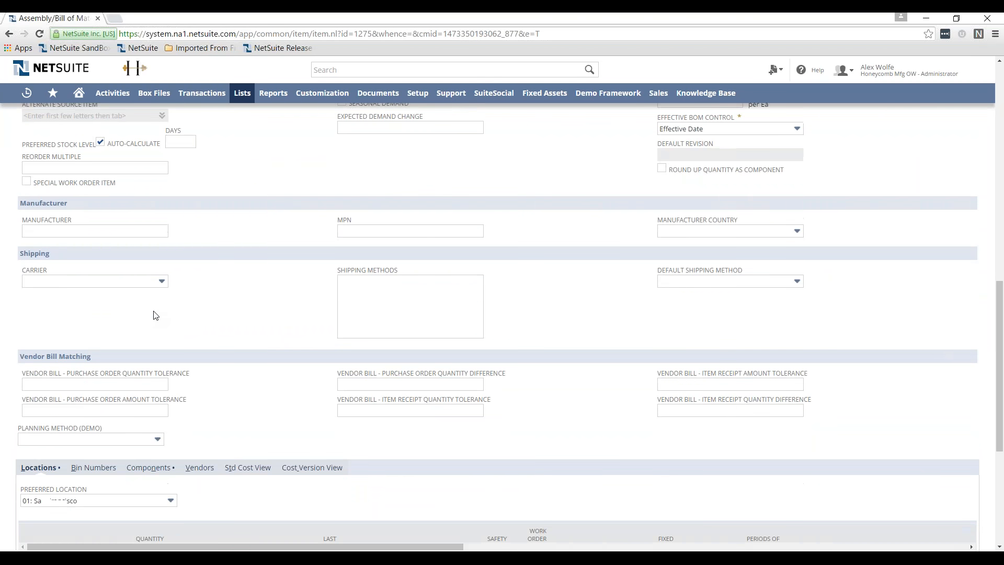
{"action": "scroll", "coordinate": [155, 315], "scroll_direction": "down", "scroll_amount": 5}
{"action": "left_click", "coordinate": [147, 207]}
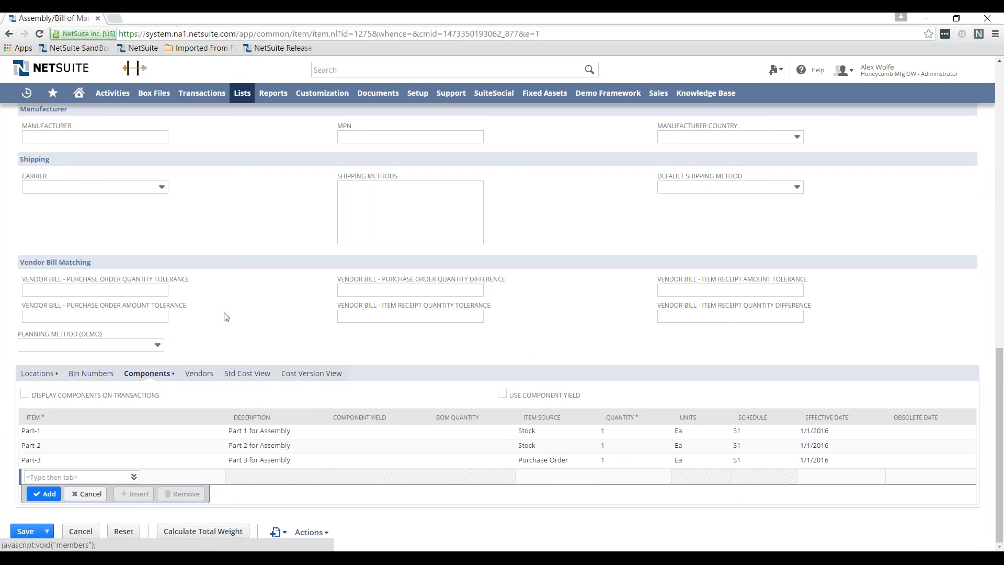
{"action": "left_click", "coordinate": [71, 466]}
{"action": "left_click", "coordinate": [70, 466]}
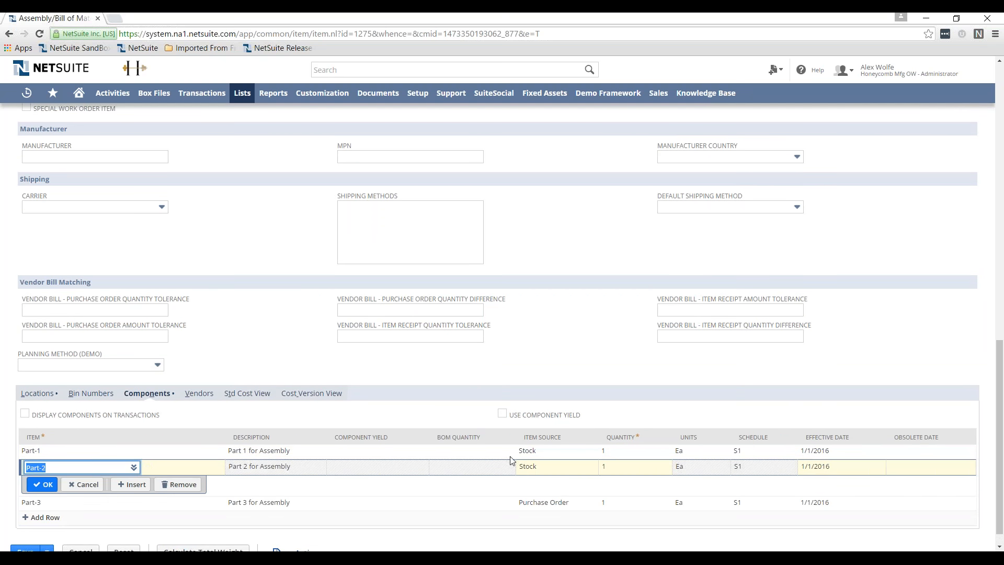
{"action": "left_click", "coordinate": [923, 468]}
{"action": "type", "text": "9/11/2016"}
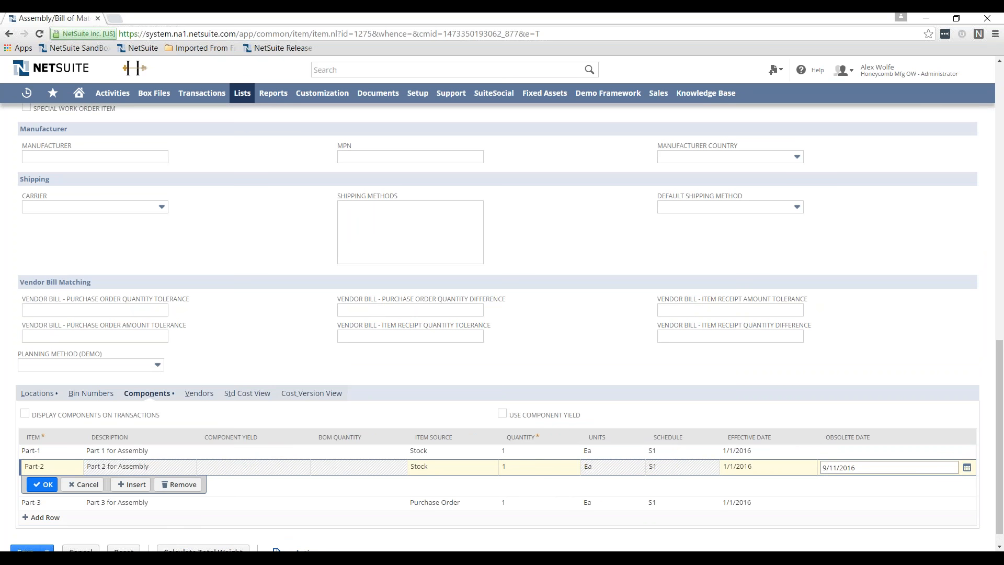
{"action": "left_click", "coordinate": [42, 484]}
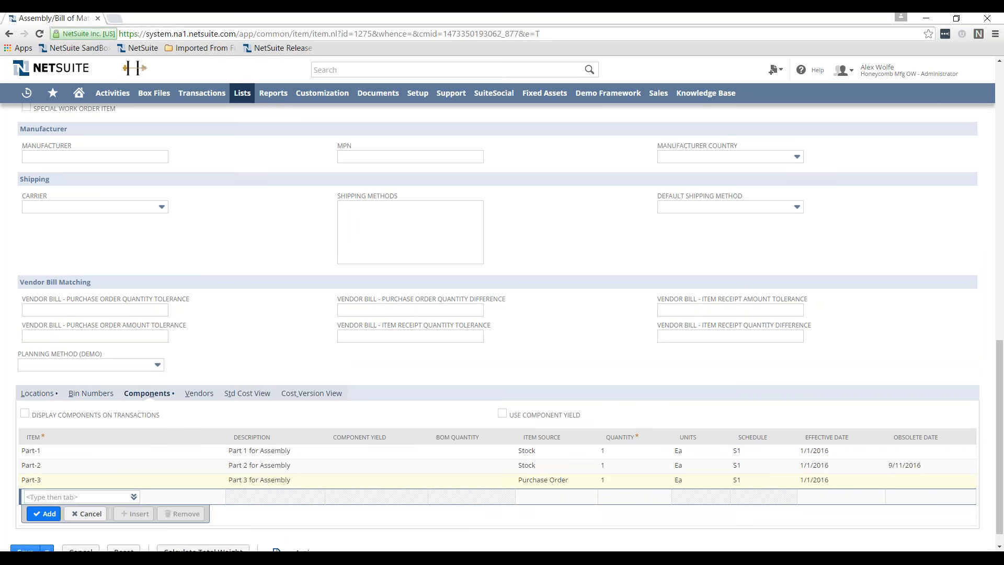
Insert a new component line for Part-2.1 directly before Part-3.
{"action": "left_click", "coordinate": [42, 482]}
{"action": "left_click", "coordinate": [131, 499]}
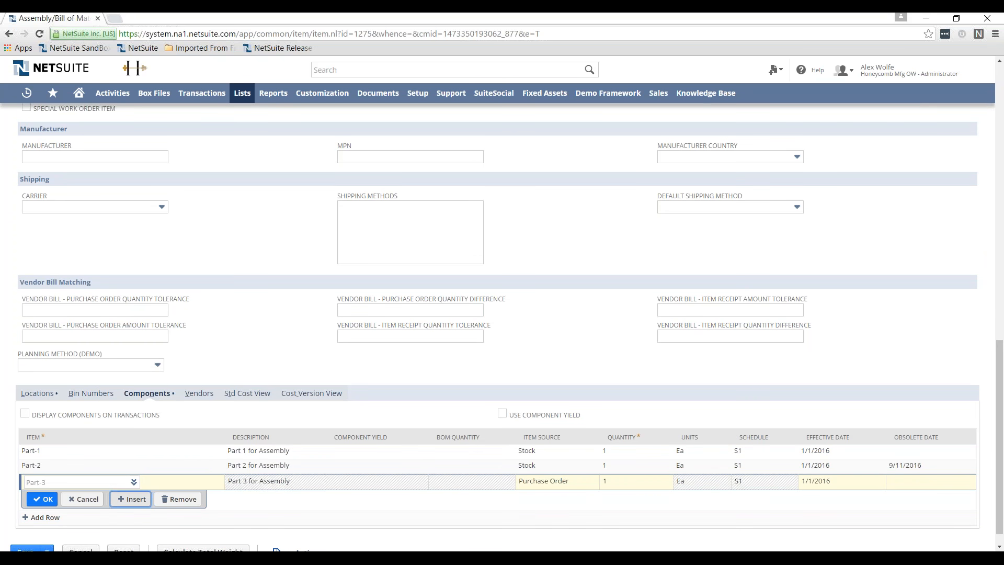
{"action": "type", "text": "part"}
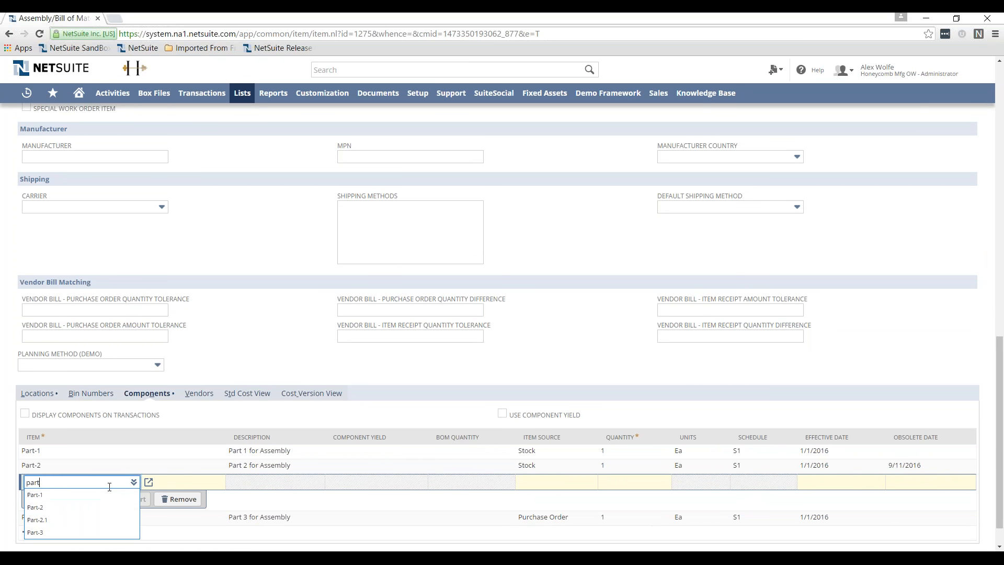
{"action": "type", "text": "-"}
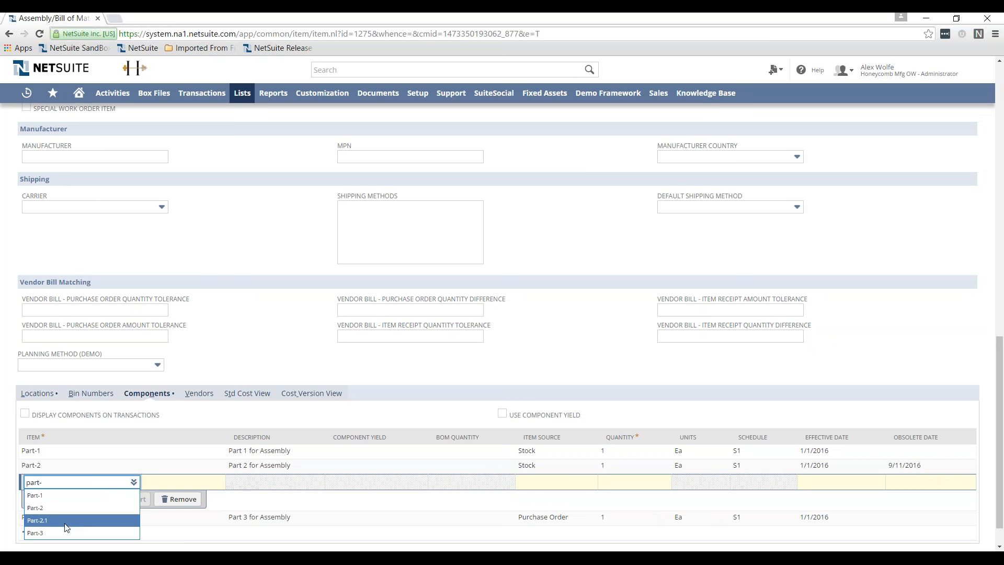
{"action": "left_click", "coordinate": [58, 520]}
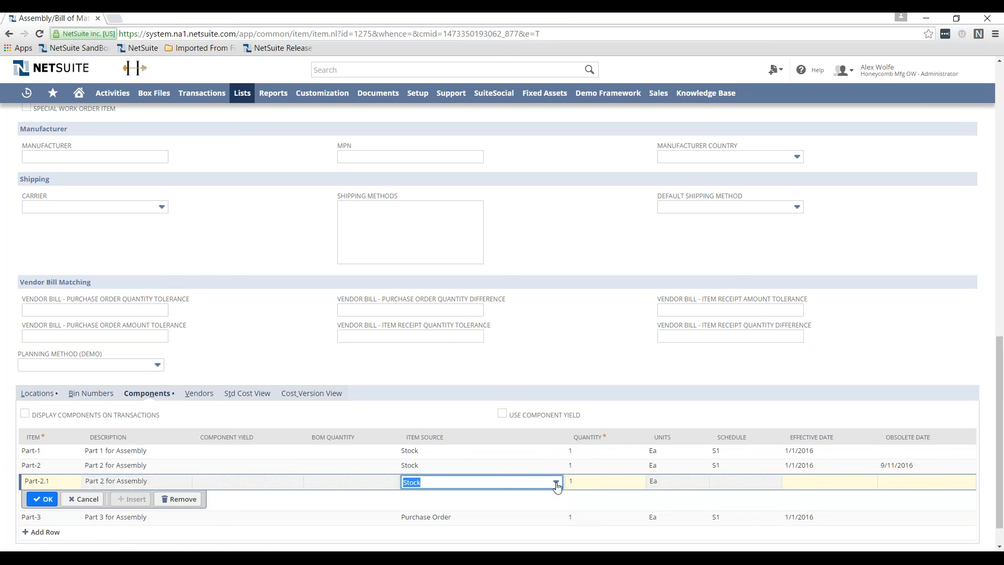
Set the item source of the Part-2.1 component to Purchase Order, keeping its quantity at 1.
{"action": "key", "text": "Tab"}
{"action": "key", "text": "Tab"}
{"action": "left_click", "coordinate": [518, 483]}
{"action": "key", "text": "shift+Tab"}
{"action": "key", "text": "Down"}
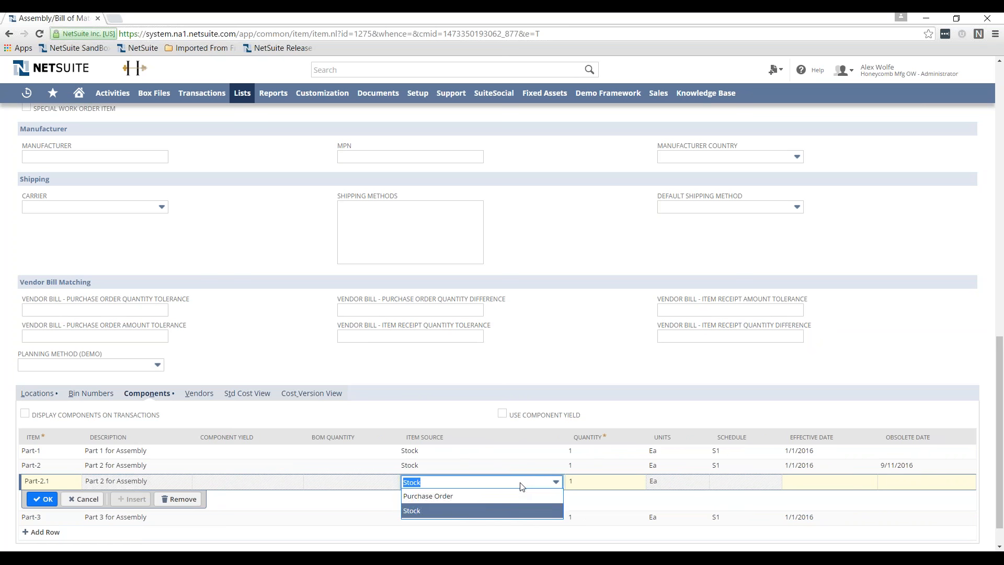
{"action": "left_click", "coordinate": [507, 500]}
{"action": "key", "text": "Tab"}
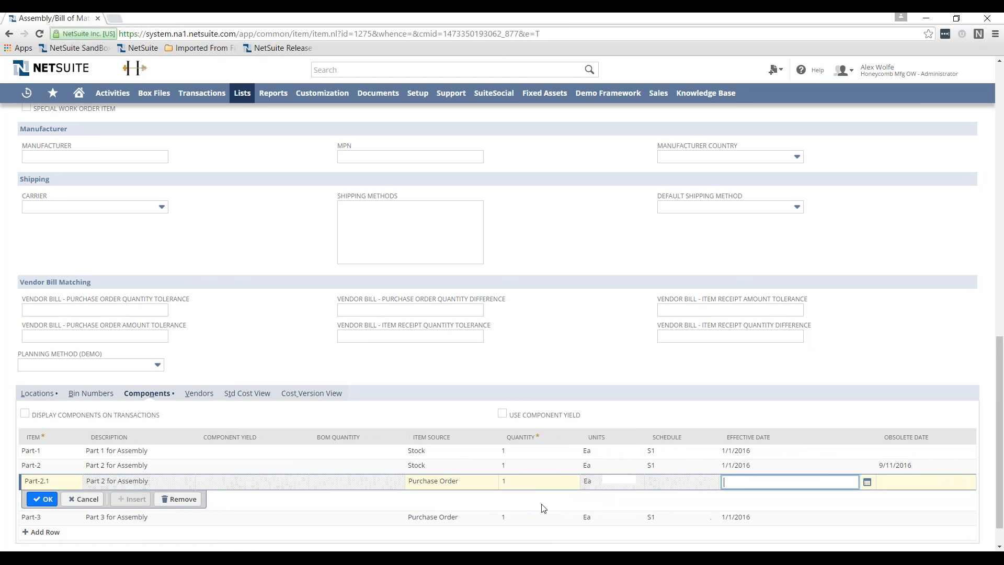
Give the Part-2.1 component an effective date of 9/12/2016, confirm the component line, and save the assembly item.
{"action": "type", "text": "9/12/"}
{"action": "key", "text": "Tab"}
{"action": "left_click", "coordinate": [44, 499]}
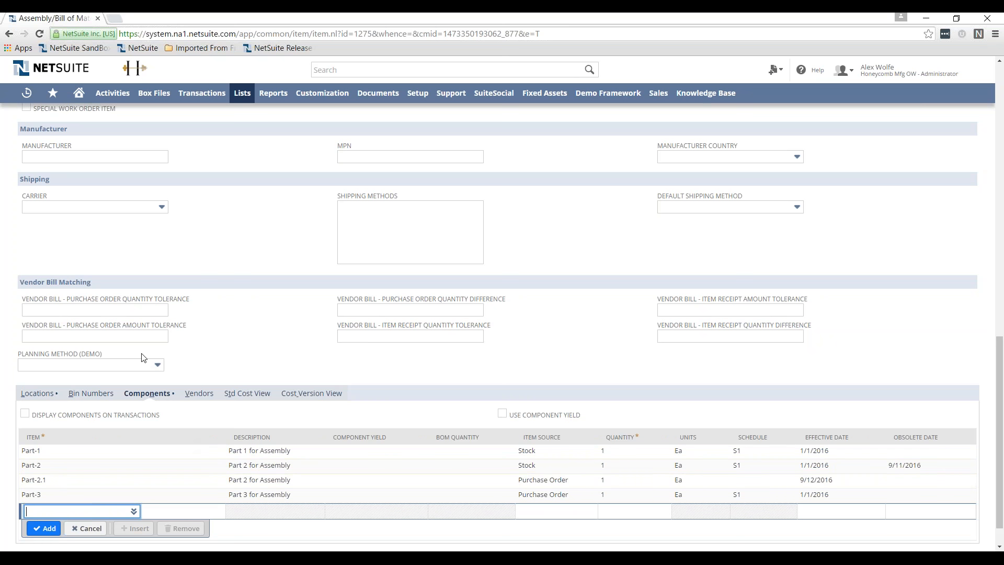
{"action": "scroll", "coordinate": [140, 351], "scroll_direction": "up", "scroll_amount": 4}
{"action": "scroll", "coordinate": [140, 348], "scroll_direction": "up", "scroll_amount": 10}
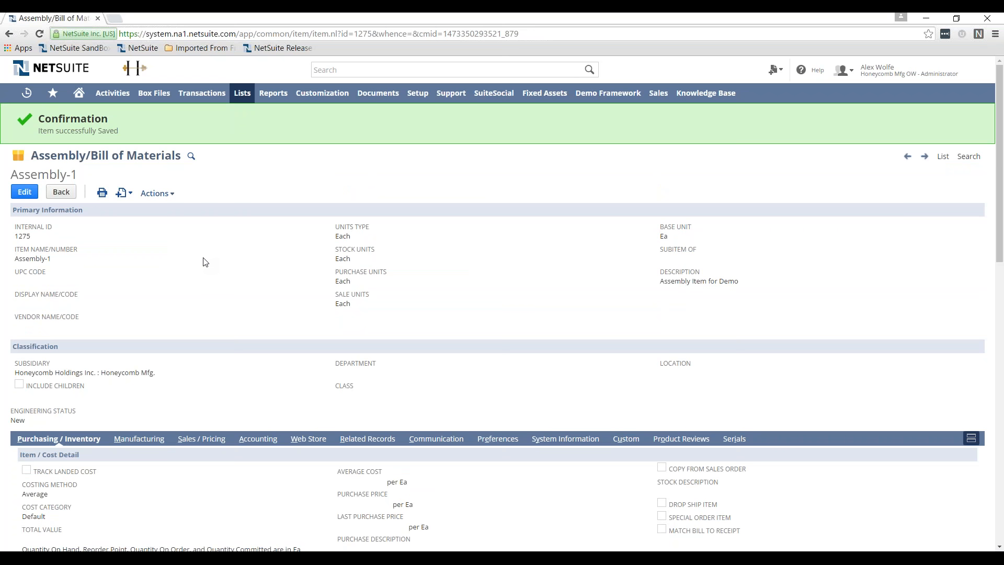
Start a new work order for the Honeycomb Mfg. subsidiary with Assembly-1 as its assembly.
{"action": "mouse_move", "coordinate": [103, 197]}
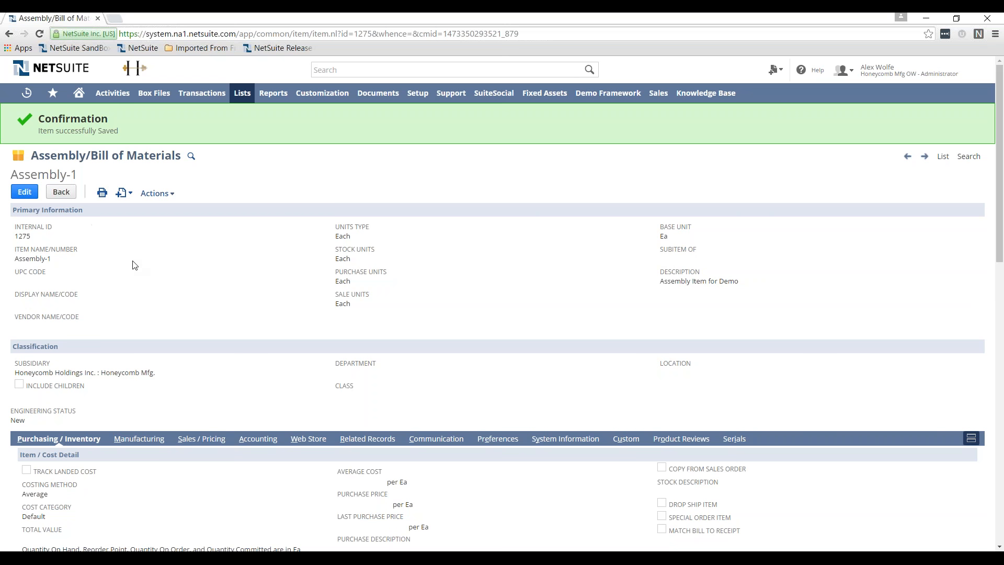
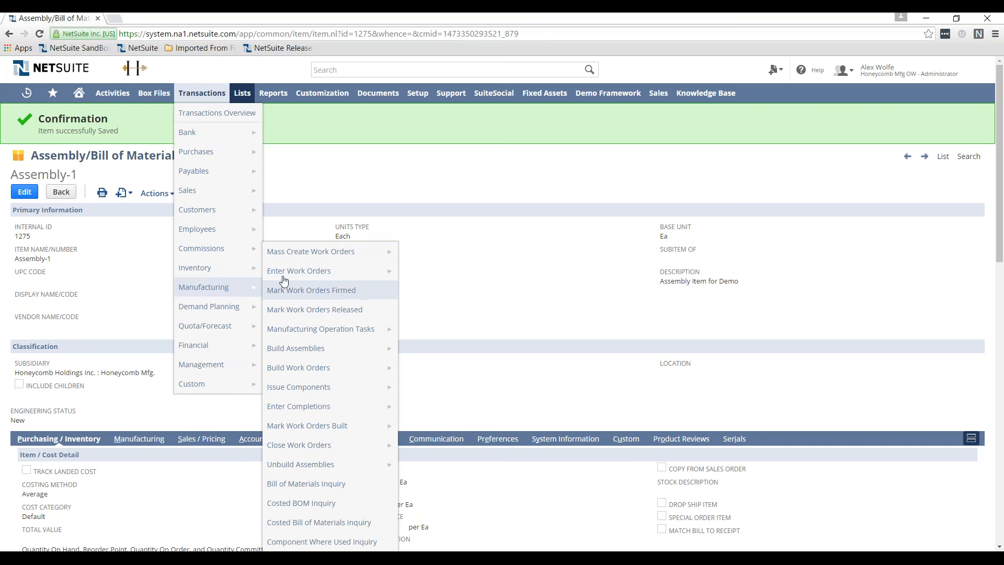
{"action": "left_click", "coordinate": [291, 271]}
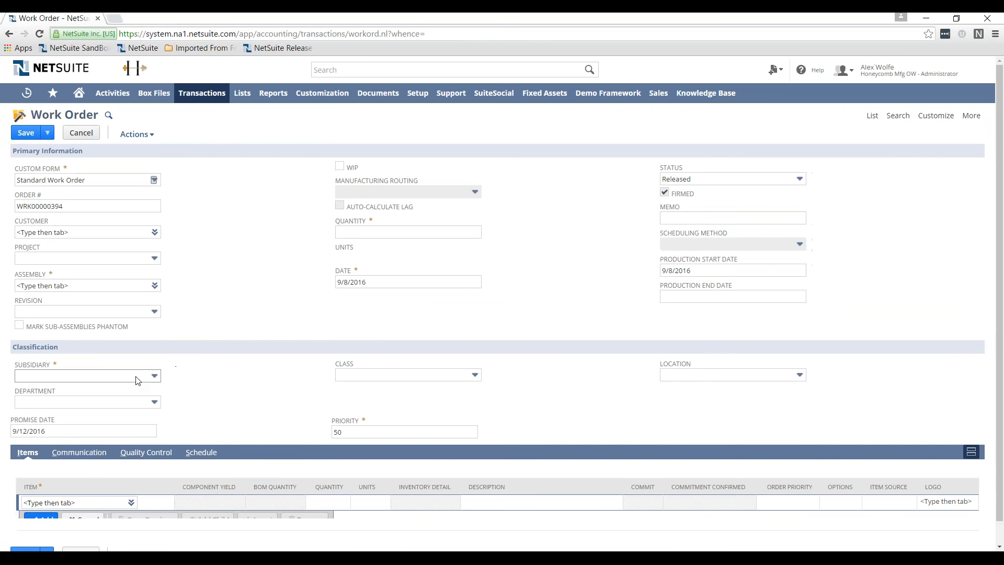
{"action": "left_click", "coordinate": [137, 380]}
{"action": "left_click", "coordinate": [124, 417]}
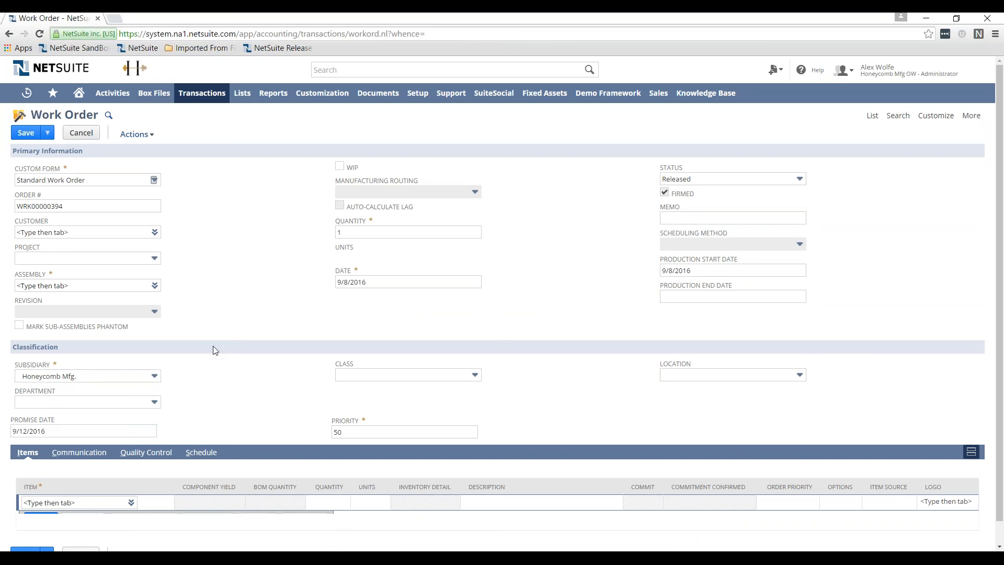
{"action": "left_click", "coordinate": [76, 283]}
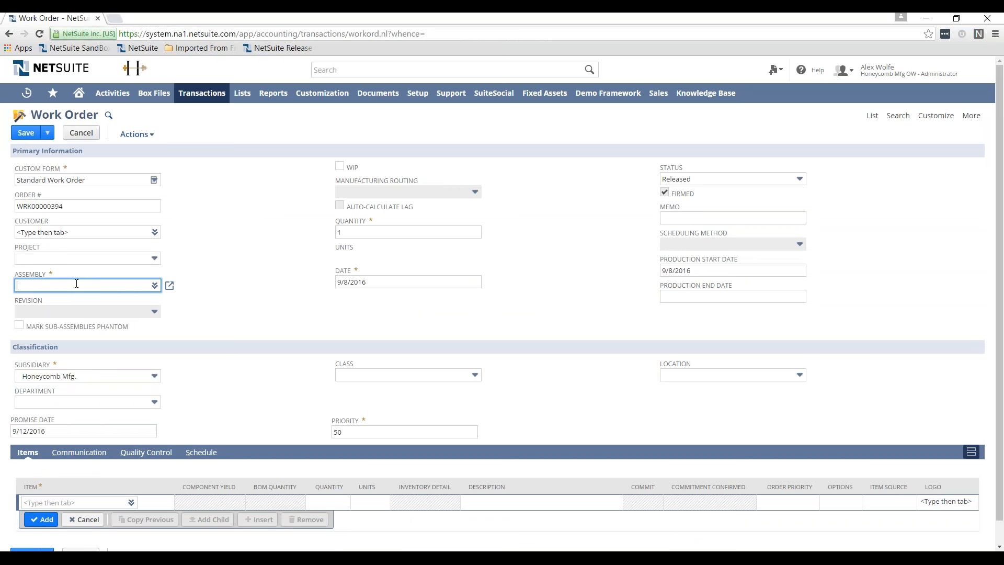
{"action": "type", "text": "ass"}
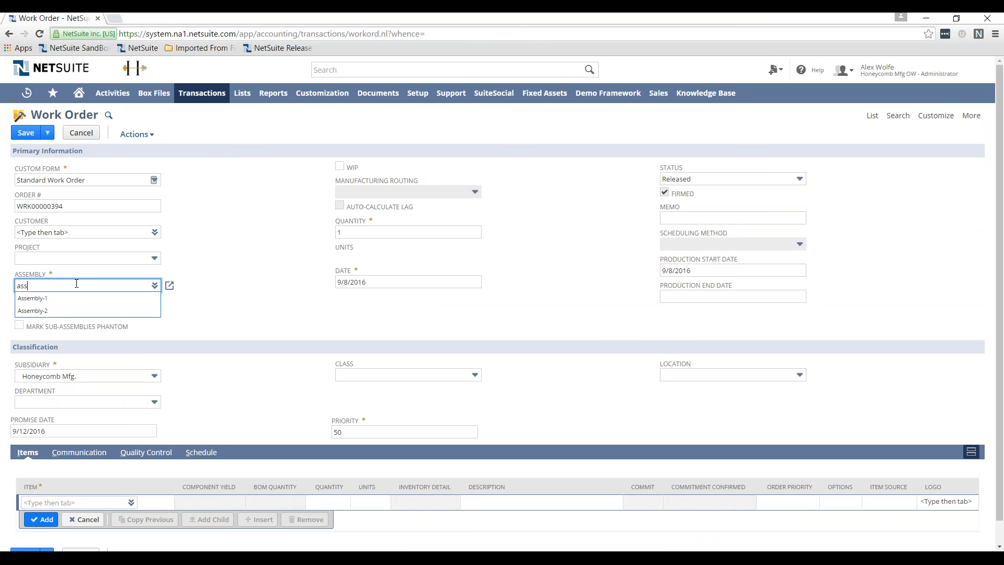
{"action": "left_click", "coordinate": [83, 298]}
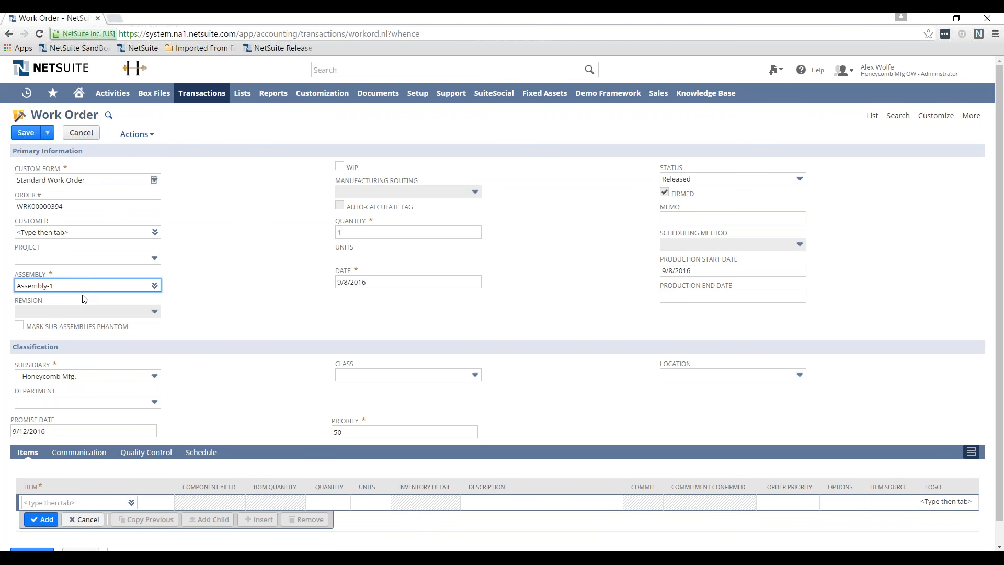
Set the work order's quantity to 10 and check the resulting component lines.
{"action": "left_click", "coordinate": [395, 231]}
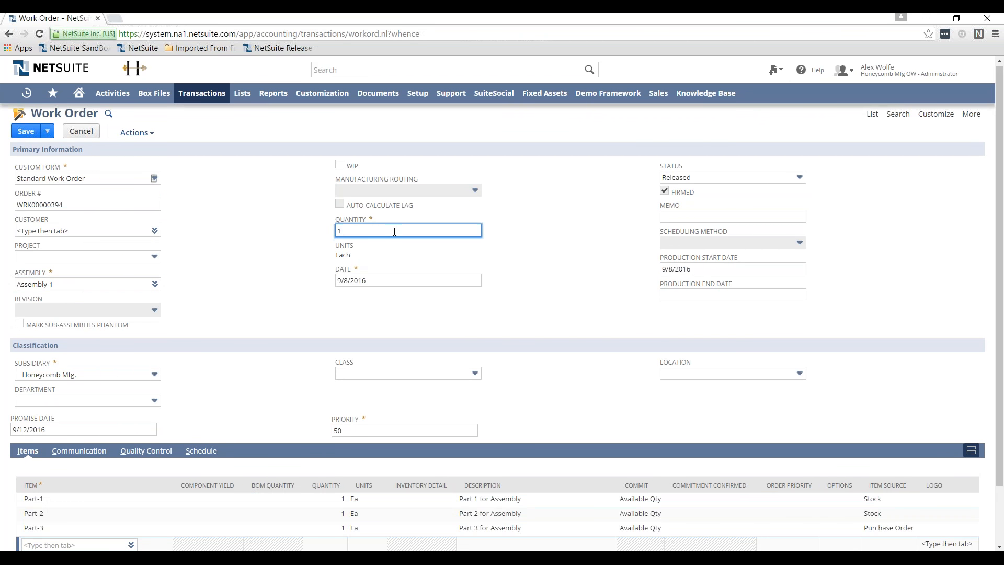
{"action": "type", "text": "0"}
{"action": "key", "text": "Tab"}
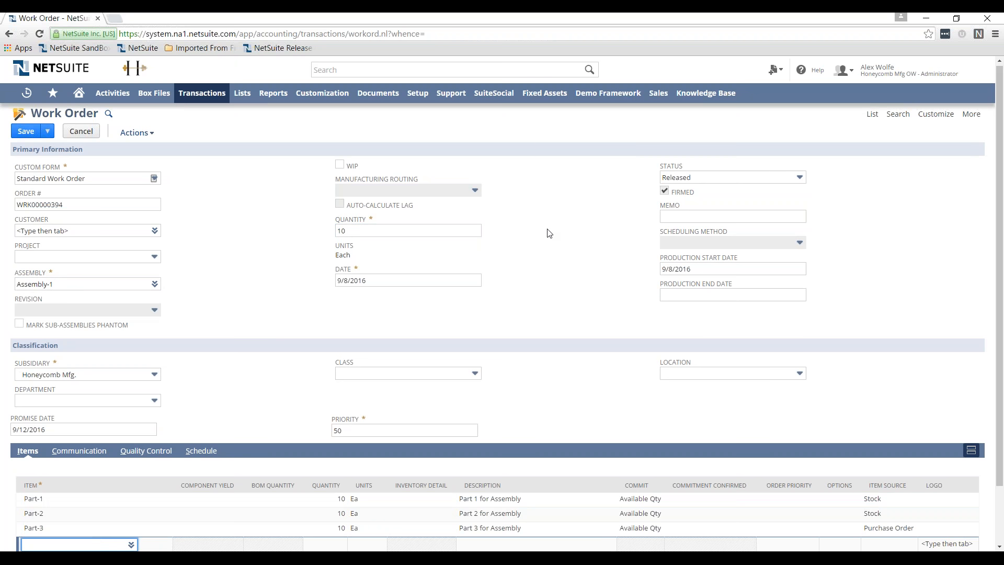
{"action": "scroll", "coordinate": [549, 230], "scroll_direction": "down", "scroll_amount": 2}
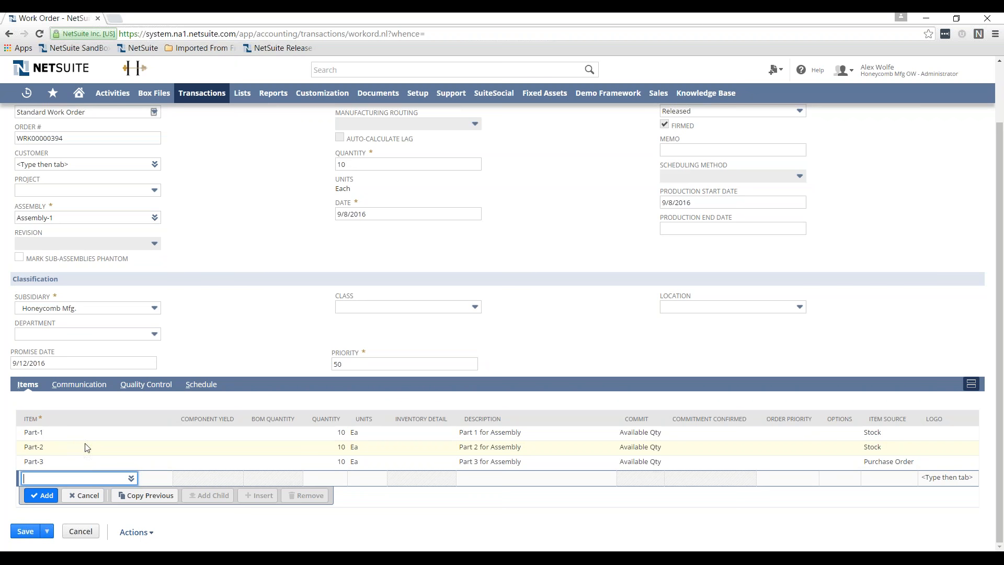
{"action": "scroll", "coordinate": [482, 318], "scroll_direction": "up", "scroll_amount": 2}
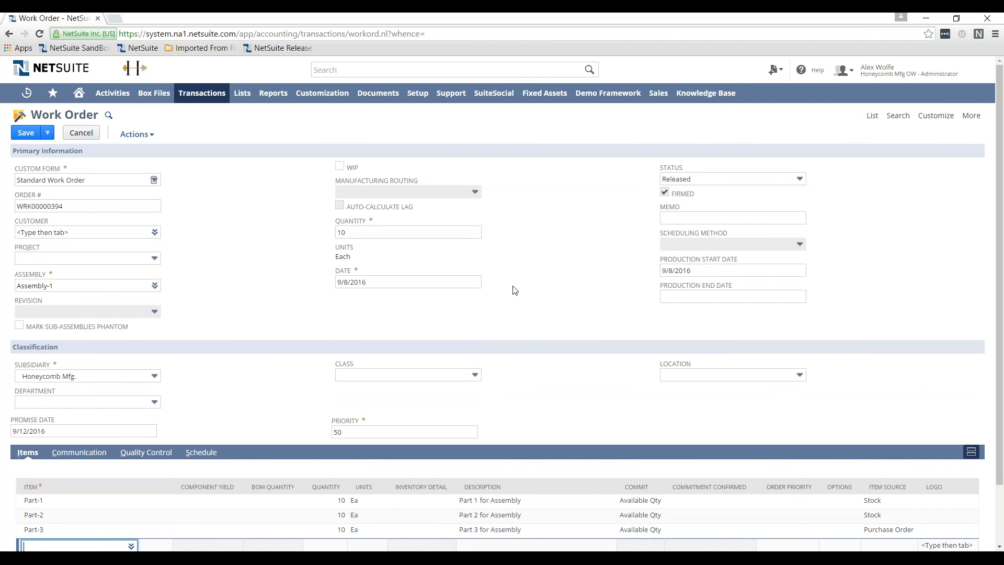
Set the production start date to 9/15/2016, check the component item sources, and save the work order.
{"action": "left_click", "coordinate": [718, 271]}
{"action": "triple_click", "coordinate": [718, 272]}
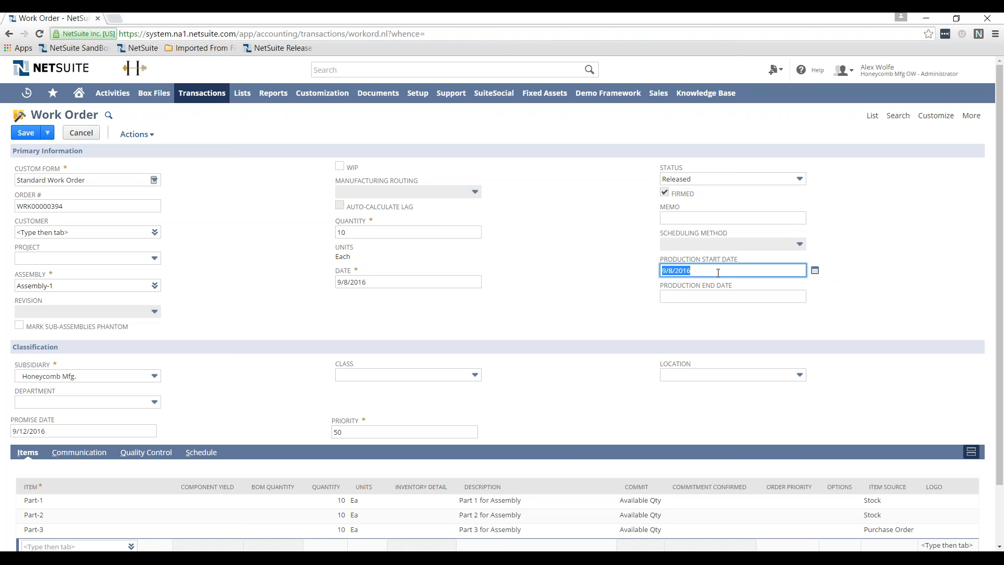
{"action": "type", "text": "9/15"}
{"action": "key", "text": "Tab"}
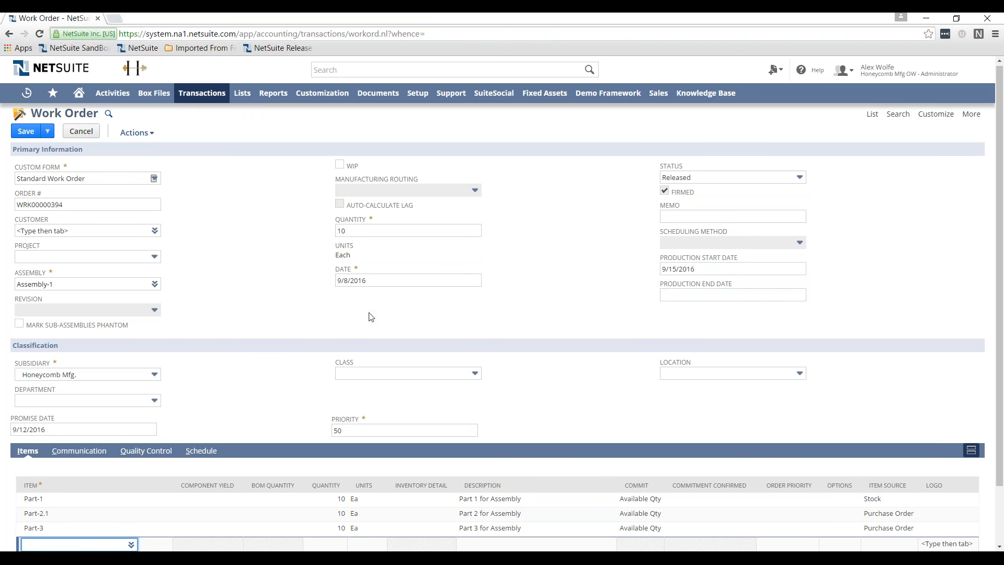
{"action": "scroll", "coordinate": [561, 375], "scroll_direction": "down", "scroll_amount": 2}
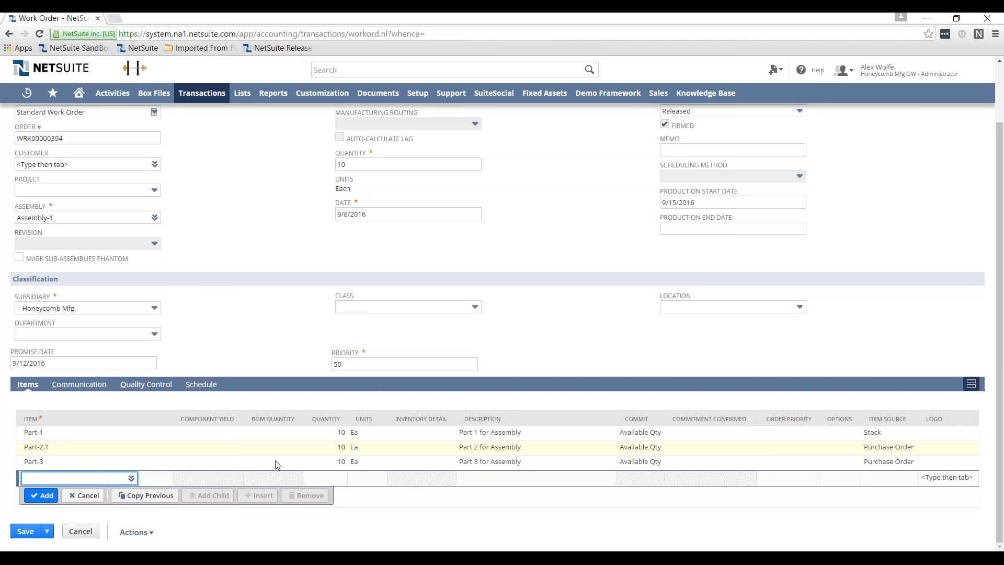
{"action": "left_click_drag", "start_coordinate": [907, 419], "coordinate": [867, 419]}
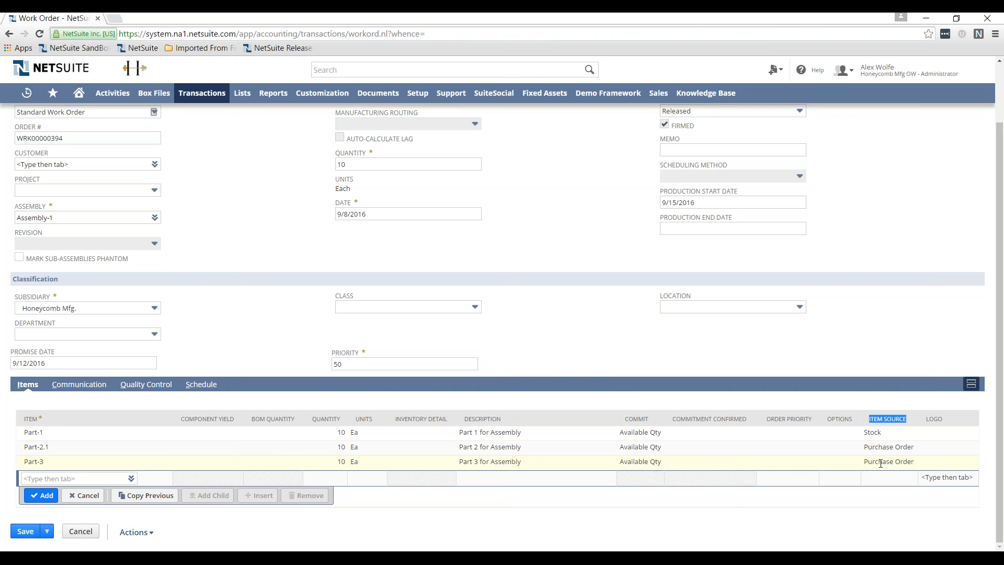
{"action": "scroll", "coordinate": [882, 458], "scroll_direction": "up", "scroll_amount": 2}
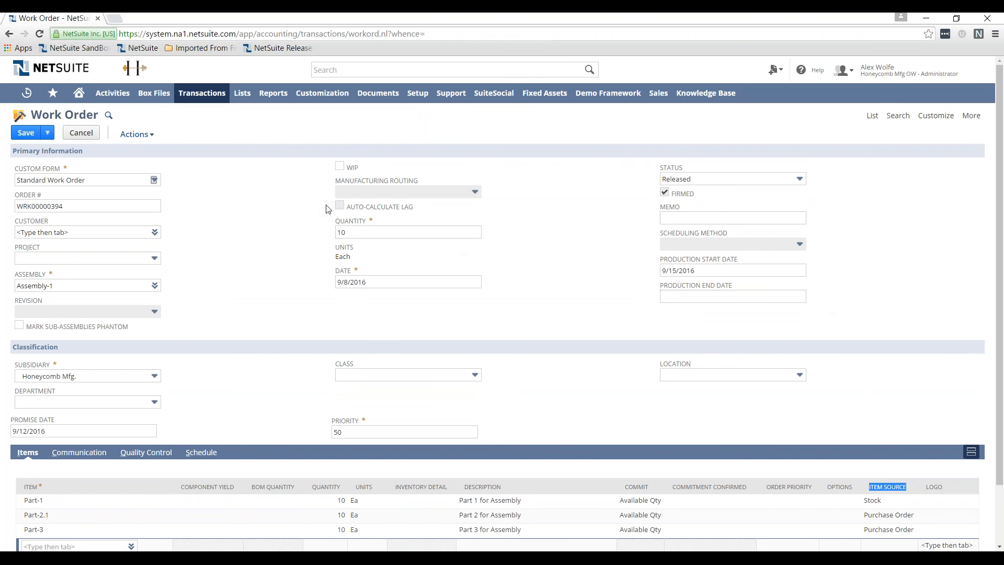
{"action": "left_click", "coordinate": [26, 133]}
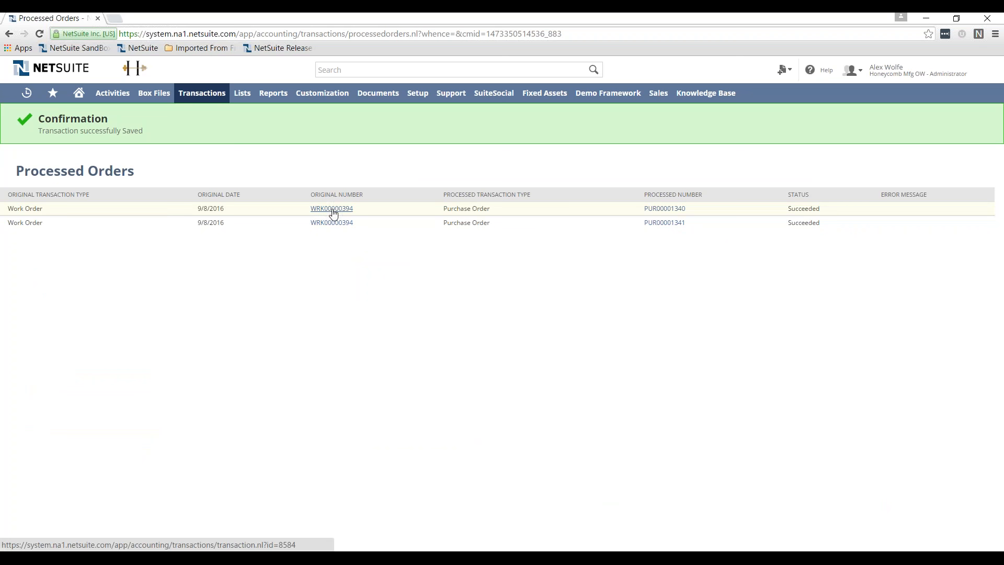
Open the first purchase order generated from the work order and examine its item quantity and originating transaction.
{"action": "left_click_drag", "start_coordinate": [360, 212], "coordinate": [307, 208]}
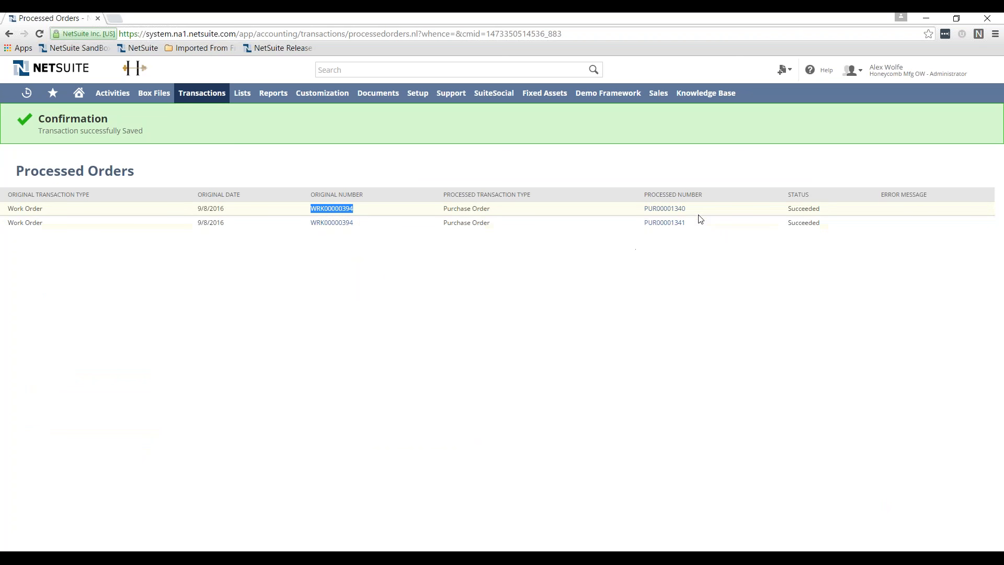
{"action": "left_click_drag", "start_coordinate": [687, 209], "coordinate": [642, 209]}
{"action": "left_click_drag", "start_coordinate": [518, 212], "coordinate": [463, 211]}
{"action": "left_click", "coordinate": [607, 259]}
{"action": "left_click", "coordinate": [661, 211]}
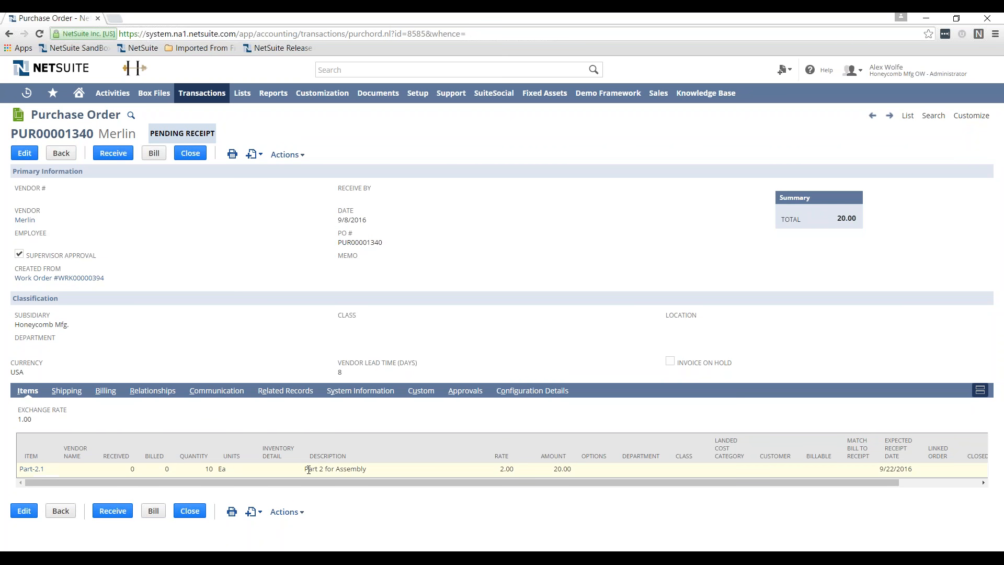
{"action": "double_click", "coordinate": [209, 468]}
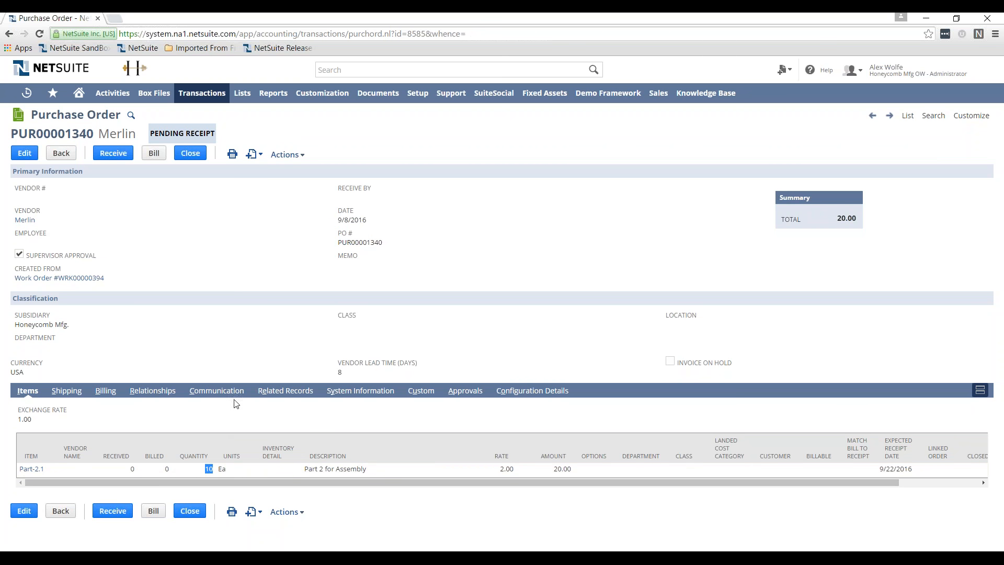
{"action": "left_click", "coordinate": [240, 363]}
{"action": "left_click_drag", "start_coordinate": [112, 285], "coordinate": [15, 280]}
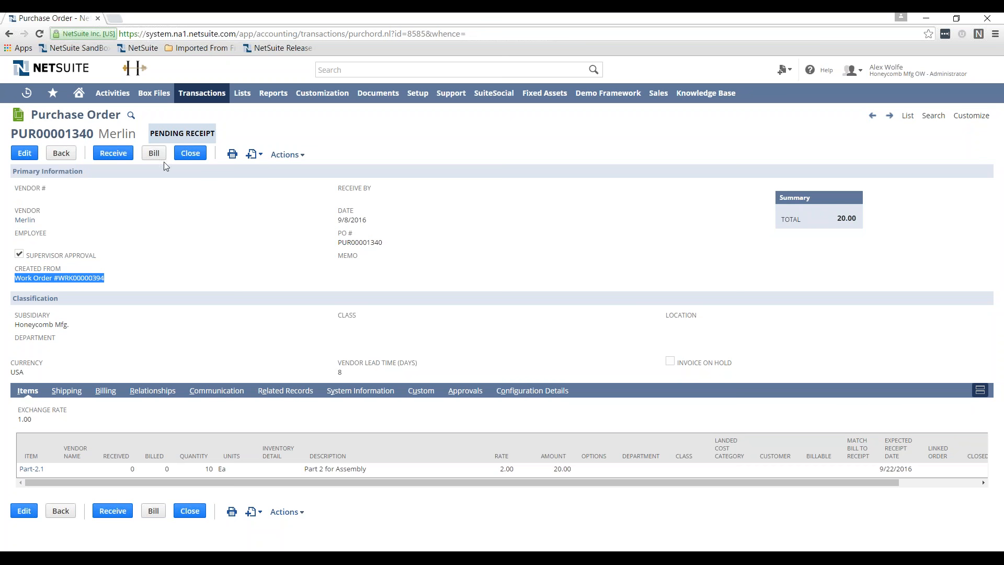
{"action": "left_click", "coordinate": [495, 216]}
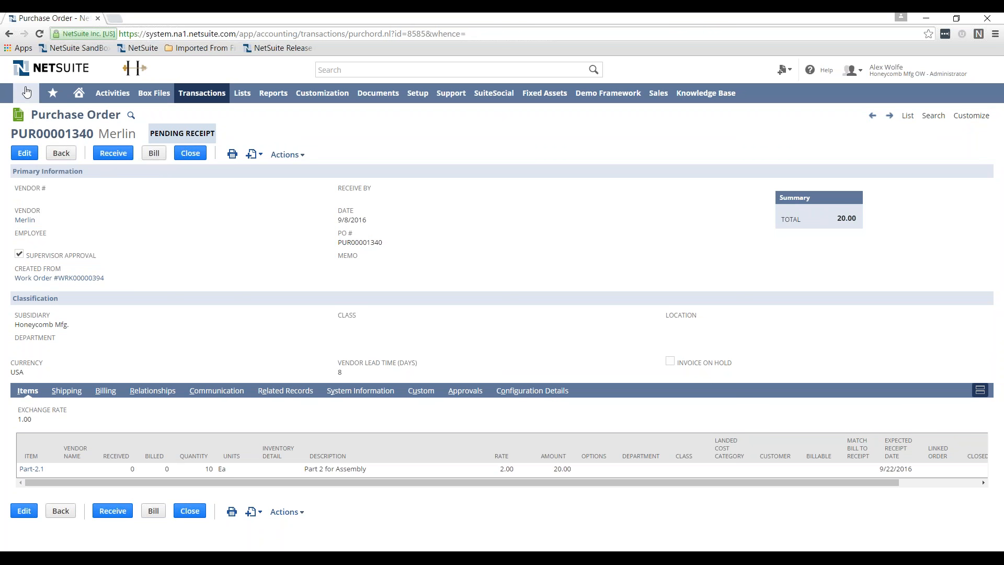
Return to the work order and examine the components' item sources, linked transactions and back-ordered quantities.
{"action": "mouse_move", "coordinate": [26, 93]}
{"action": "left_click", "coordinate": [67, 136]}
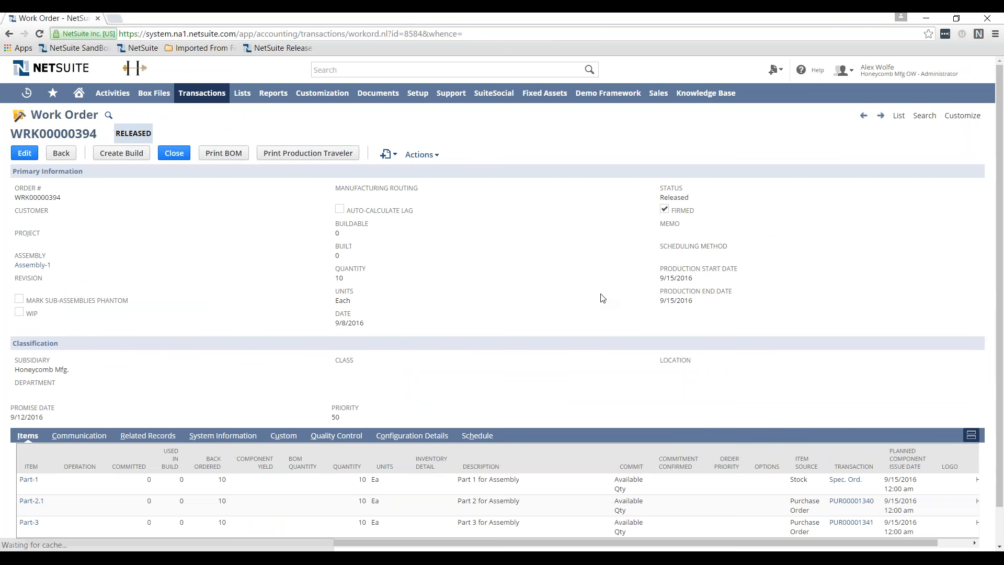
{"action": "scroll", "coordinate": [602, 300], "scroll_direction": "down", "scroll_amount": 1}
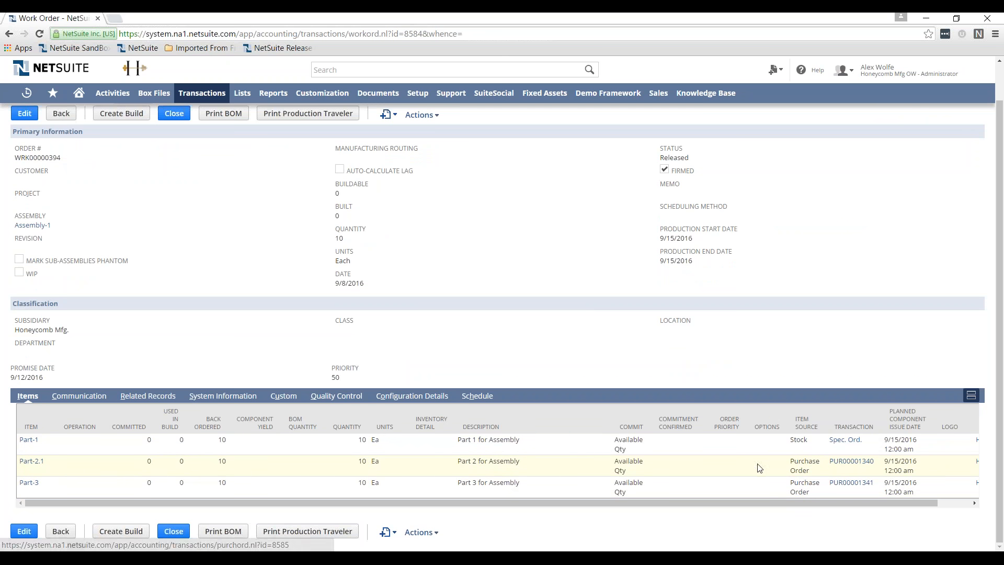
{"action": "left_click_drag", "start_coordinate": [785, 462], "coordinate": [873, 464]}
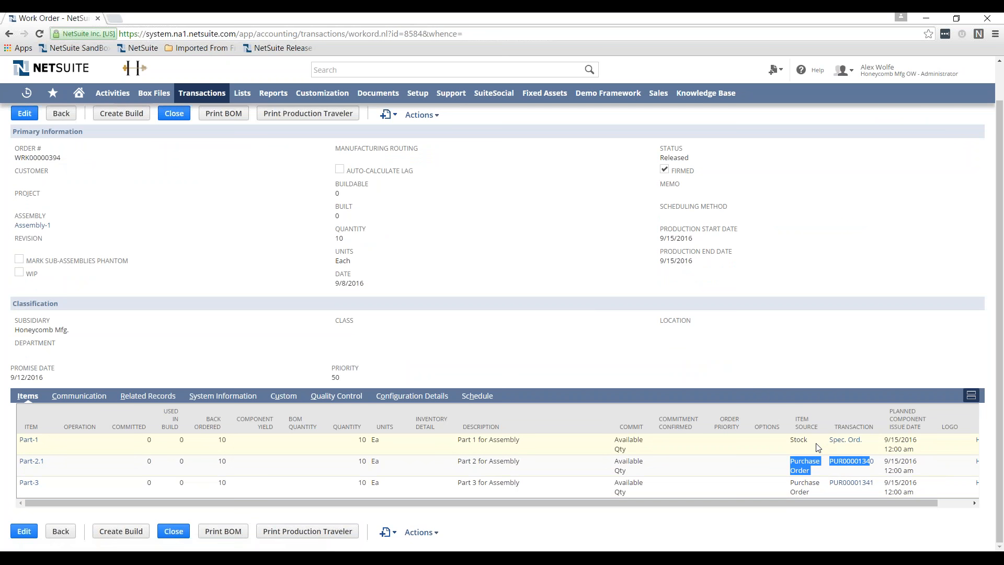
{"action": "left_click", "coordinate": [762, 453]}
{"action": "double_click", "coordinate": [801, 442]}
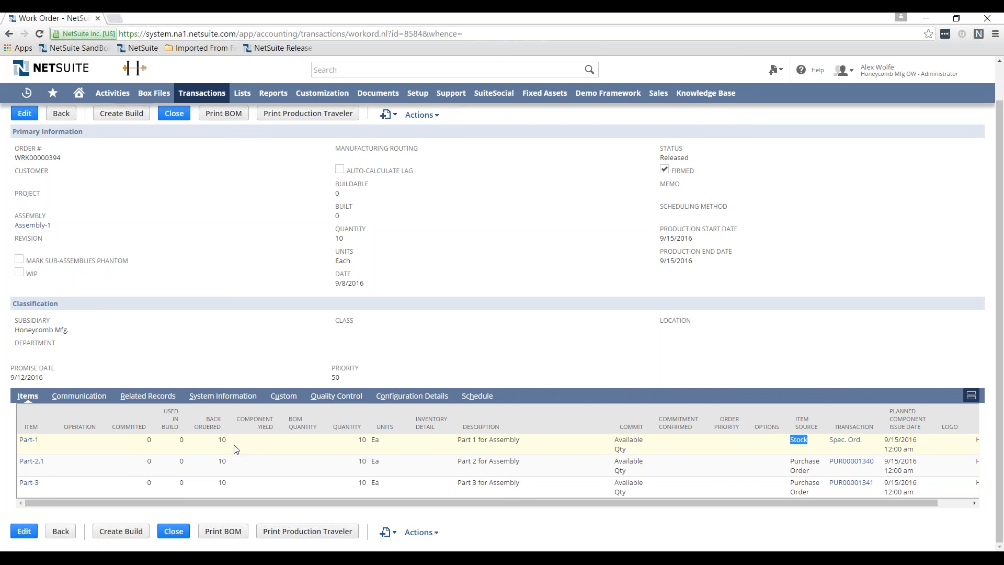
{"action": "left_click_drag", "start_coordinate": [222, 428], "coordinate": [200, 418]}
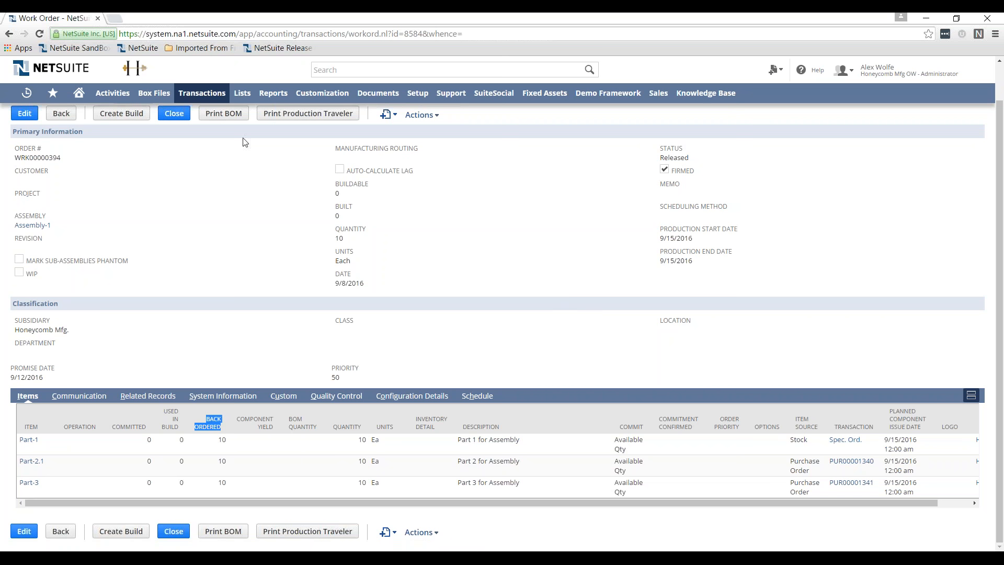
{"action": "mouse_move", "coordinate": [202, 95]}
{"action": "mouse_move", "coordinate": [208, 154]}
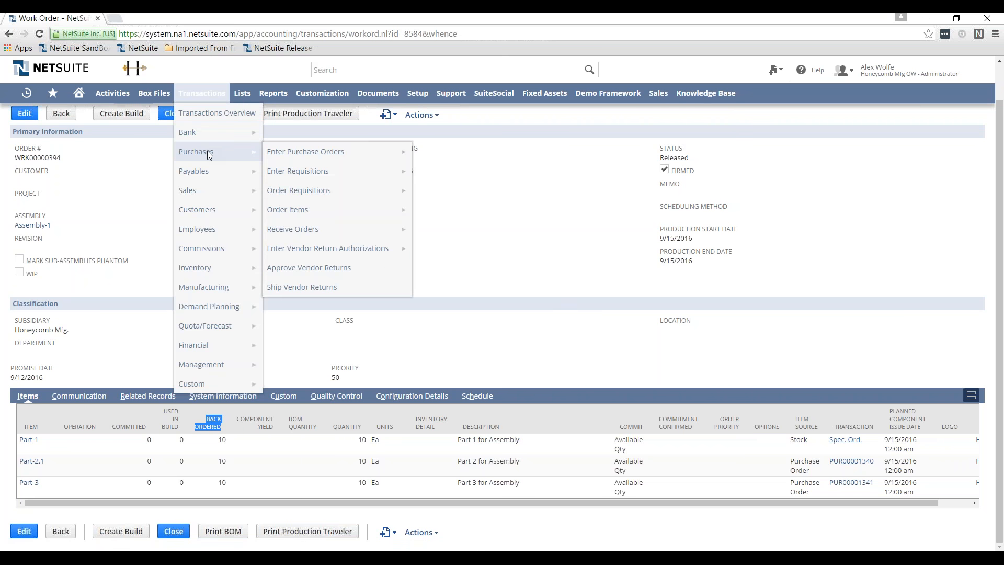
{"action": "left_click", "coordinate": [296, 211]}
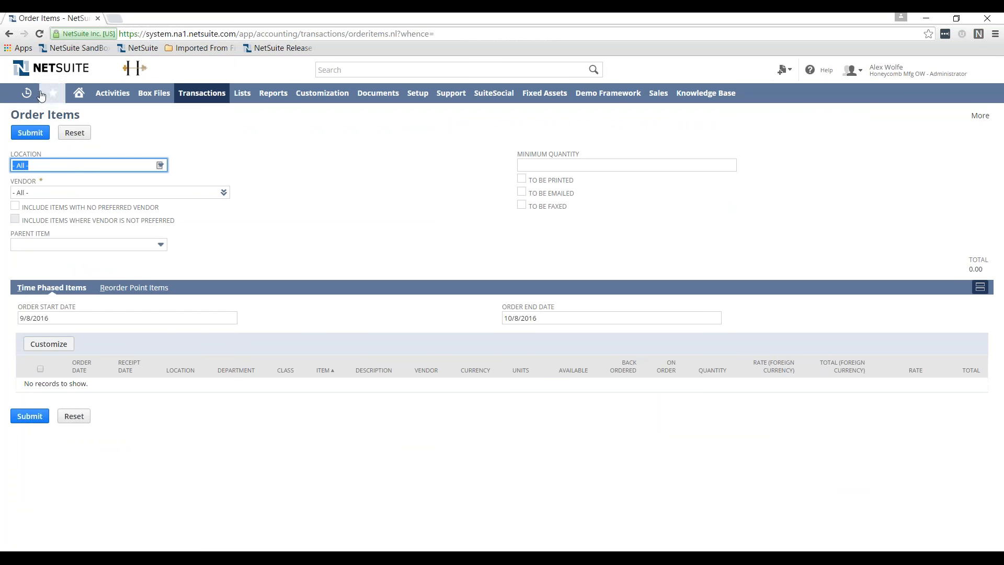
{"action": "left_click", "coordinate": [9, 34]}
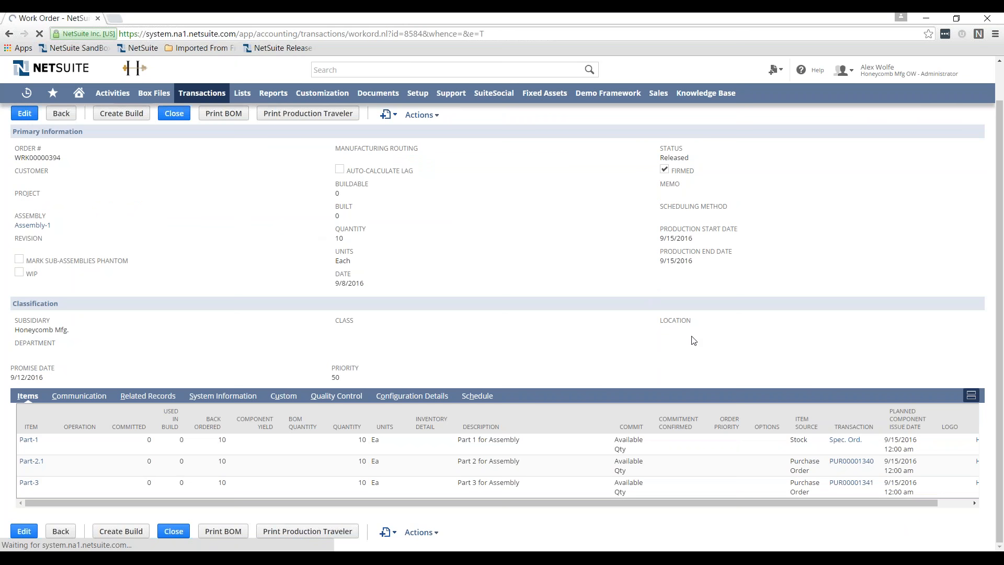
Edit the work order to set its location to 01: San Francisco and save it.
{"action": "left_click", "coordinate": [683, 266]}
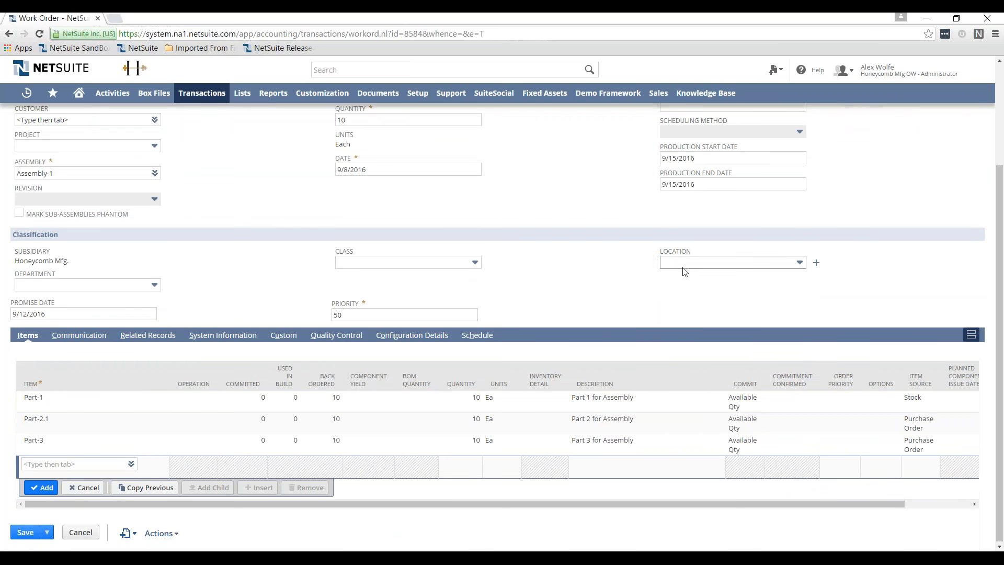
{"action": "left_click", "coordinate": [689, 305]}
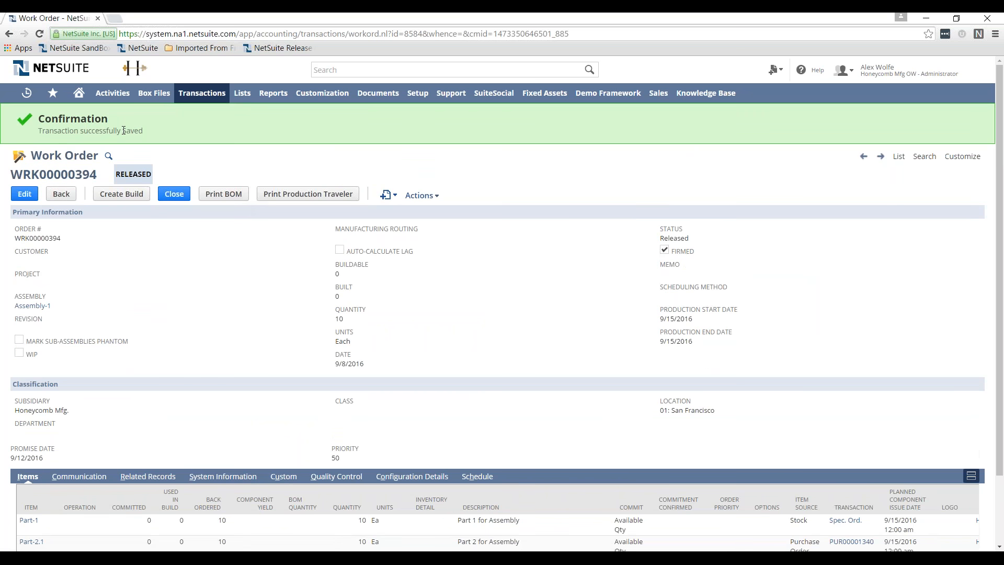
Open the Order Items page for purchases, set the location to 01: San Francisco and show the reorder point items.
{"action": "mouse_move", "coordinate": [203, 94]}
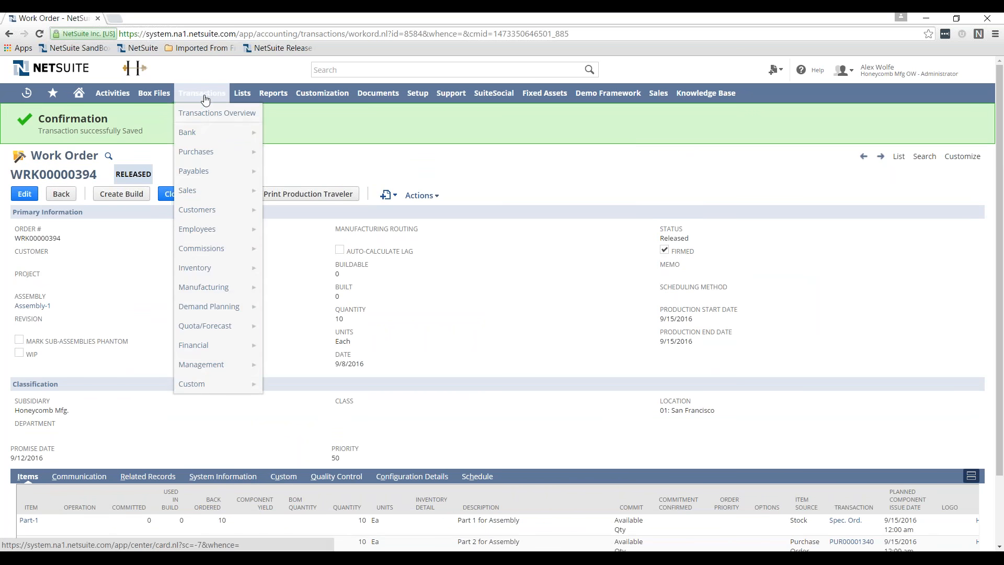
{"action": "mouse_move", "coordinate": [208, 153]}
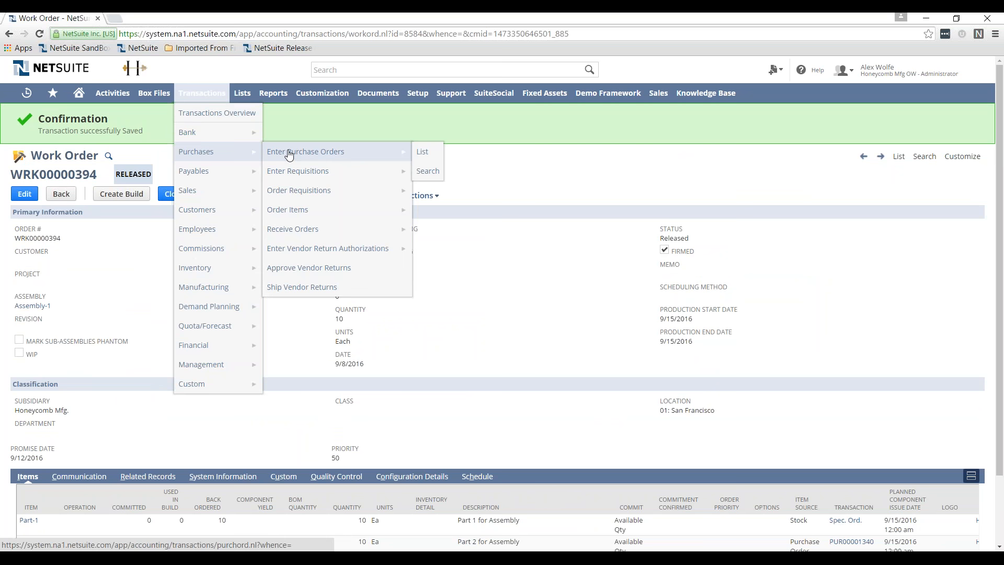
{"action": "left_click", "coordinate": [296, 214]}
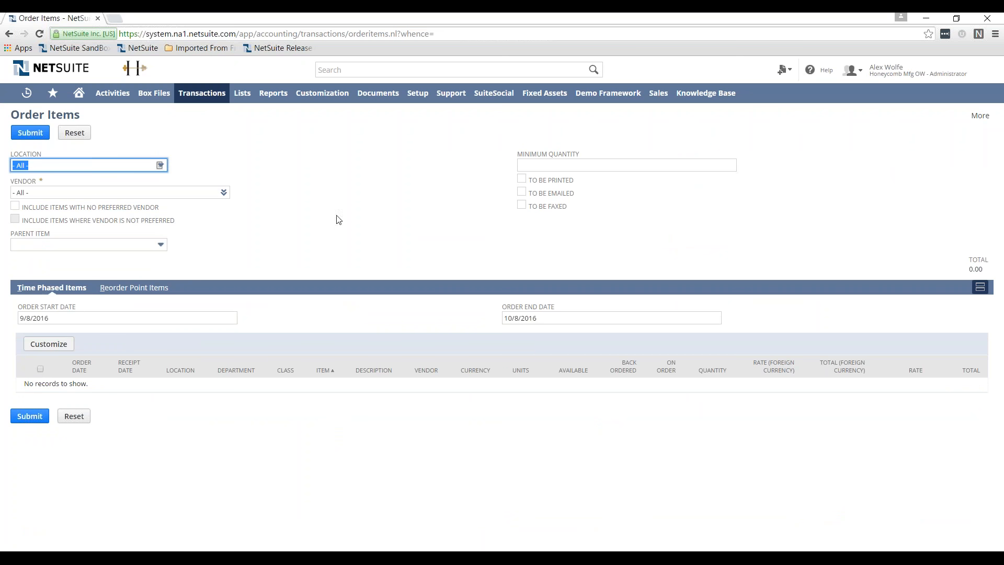
{"action": "left_click", "coordinate": [160, 165]}
{"action": "left_click", "coordinate": [144, 194]}
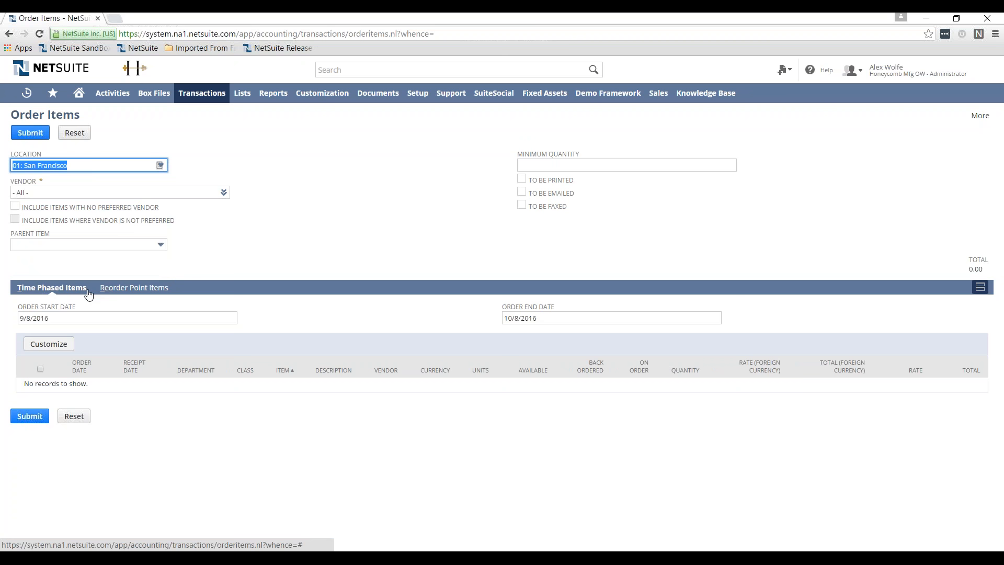
{"action": "left_click", "coordinate": [129, 289]}
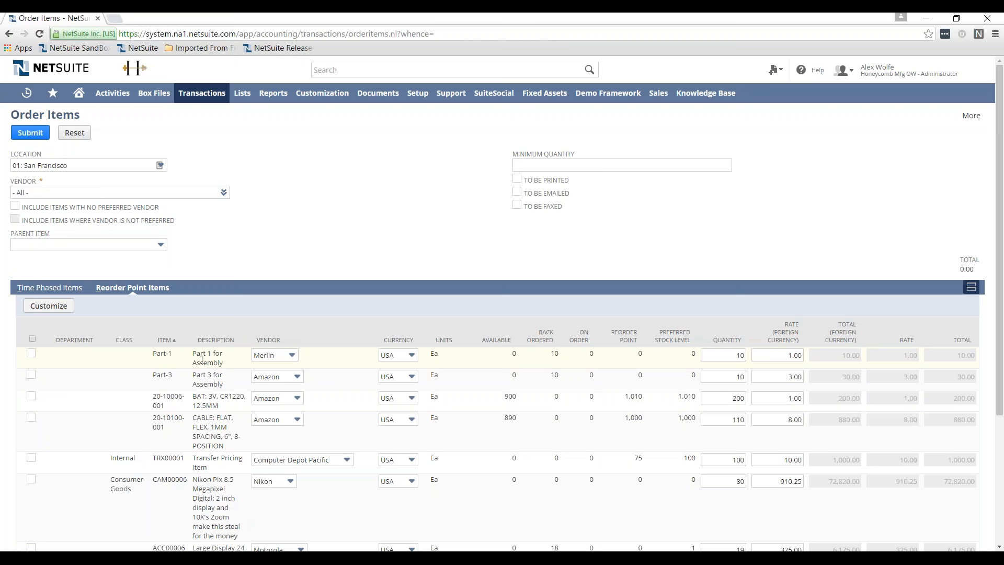
Mark Part-1 for ordering and check its order quantity, rate and available vendors.
{"action": "left_click", "coordinate": [31, 353]}
{"action": "left_click", "coordinate": [719, 355]}
{"action": "left_click_drag", "start_coordinate": [782, 355], "coordinate": [811, 357]}
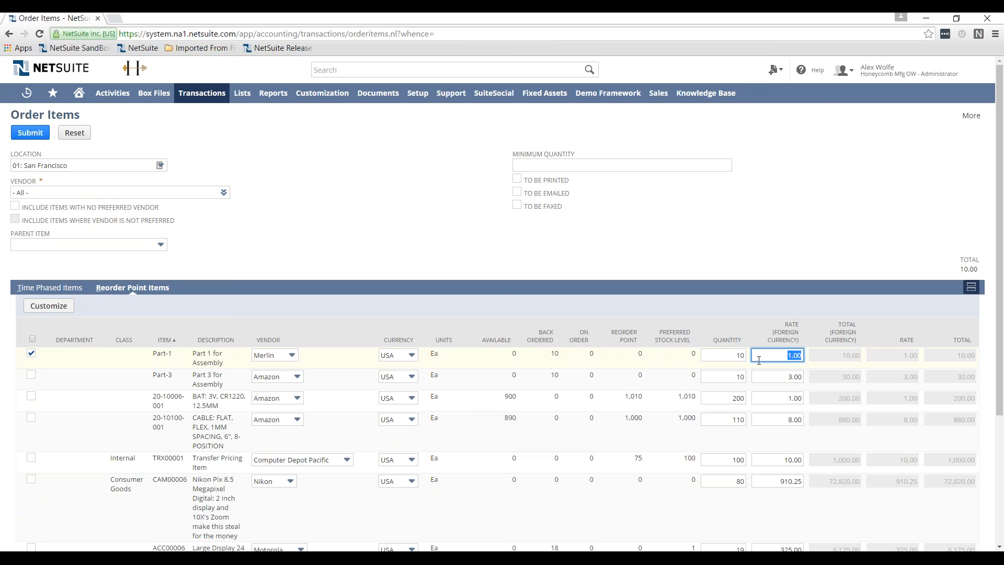
{"action": "left_click", "coordinate": [292, 357]}
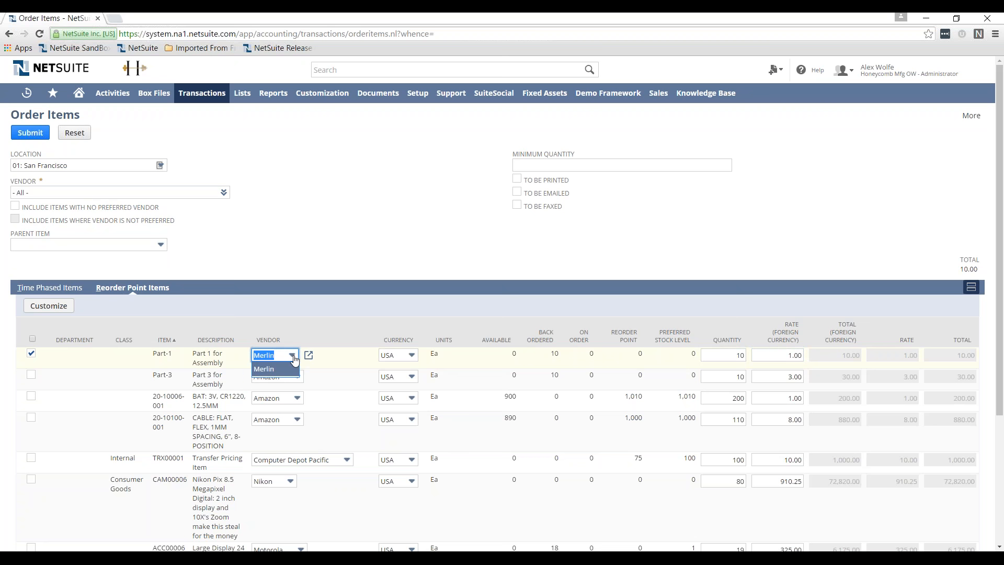
Sort the reorder point items by vendor and review the list alongside the time phased items.
{"action": "left_click", "coordinate": [327, 327]}
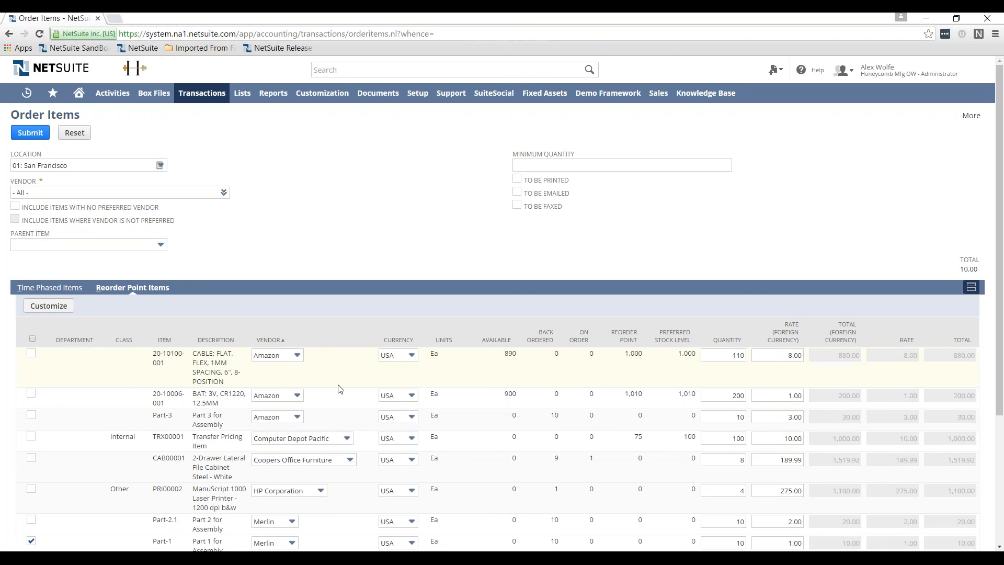
{"action": "left_click", "coordinate": [62, 289]}
{"action": "left_click", "coordinate": [131, 289]}
{"action": "scroll", "coordinate": [272, 384], "scroll_direction": "down", "scroll_amount": 3}
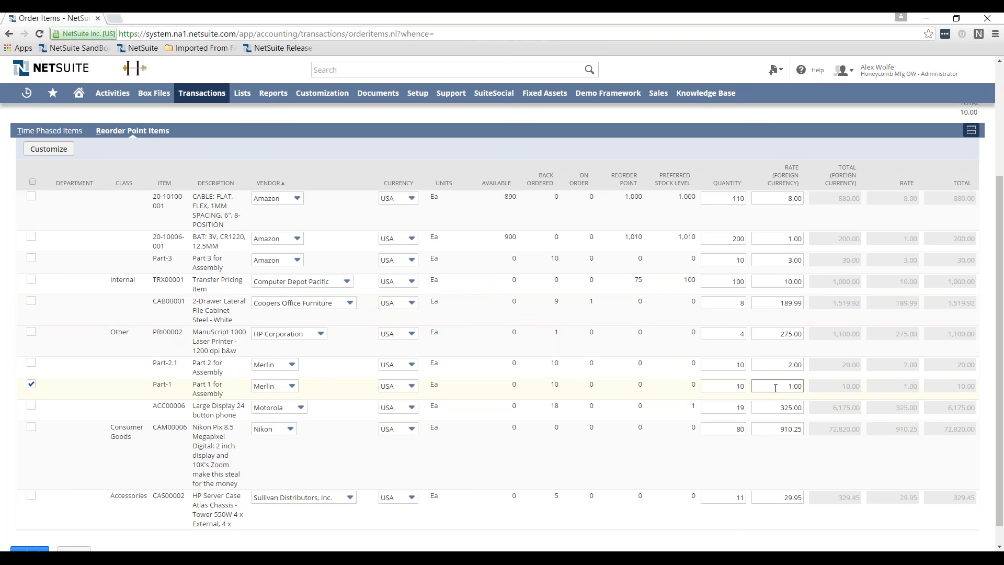
{"action": "scroll", "coordinate": [774, 386], "scroll_direction": "up", "scroll_amount": 3}
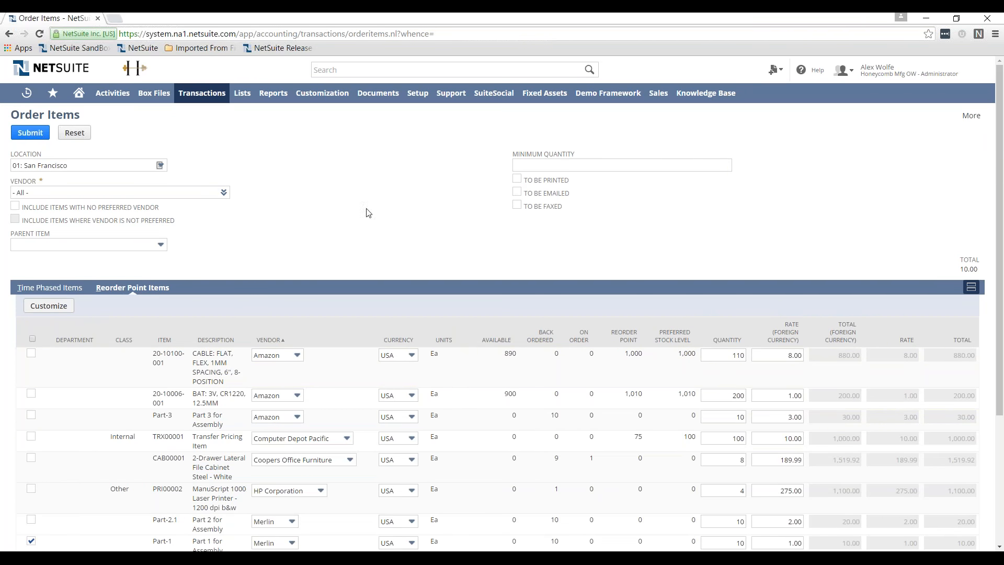
Review the print and email options, submit the Part-1 order, and open the purchase order generated from it.
{"action": "left_click_drag", "start_coordinate": [581, 180], "coordinate": [520, 184]}
{"action": "left_click_drag", "start_coordinate": [578, 194], "coordinate": [525, 197]}
{"action": "left_click", "coordinate": [439, 222]}
{"action": "left_click", "coordinate": [24, 137]}
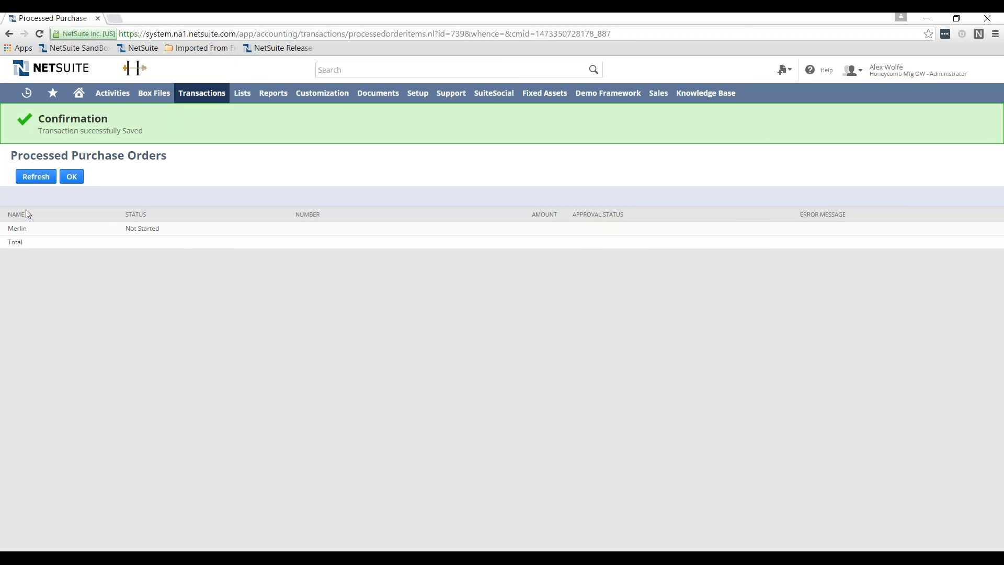
{"action": "left_click", "coordinate": [36, 176]}
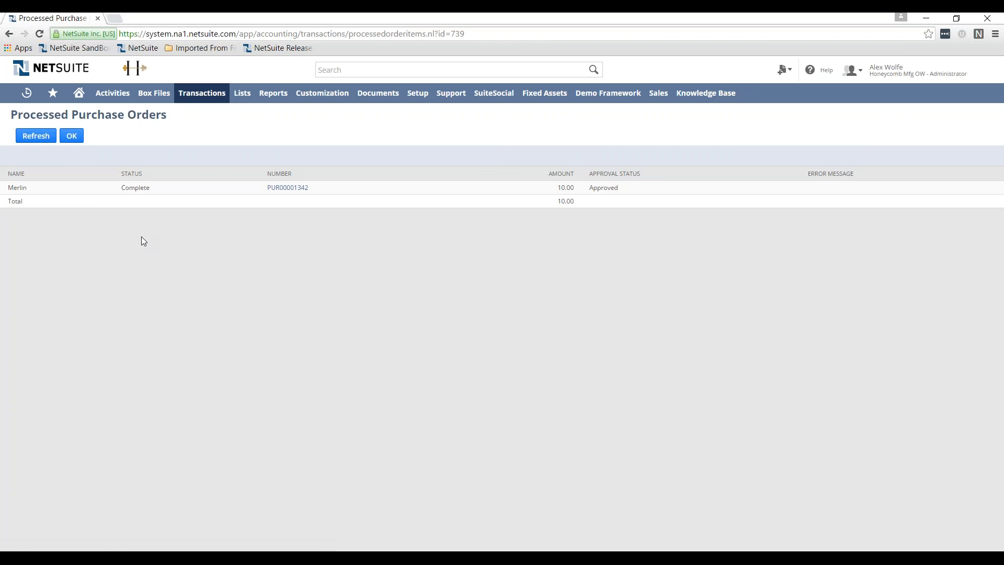
{"action": "left_click", "coordinate": [287, 188]}
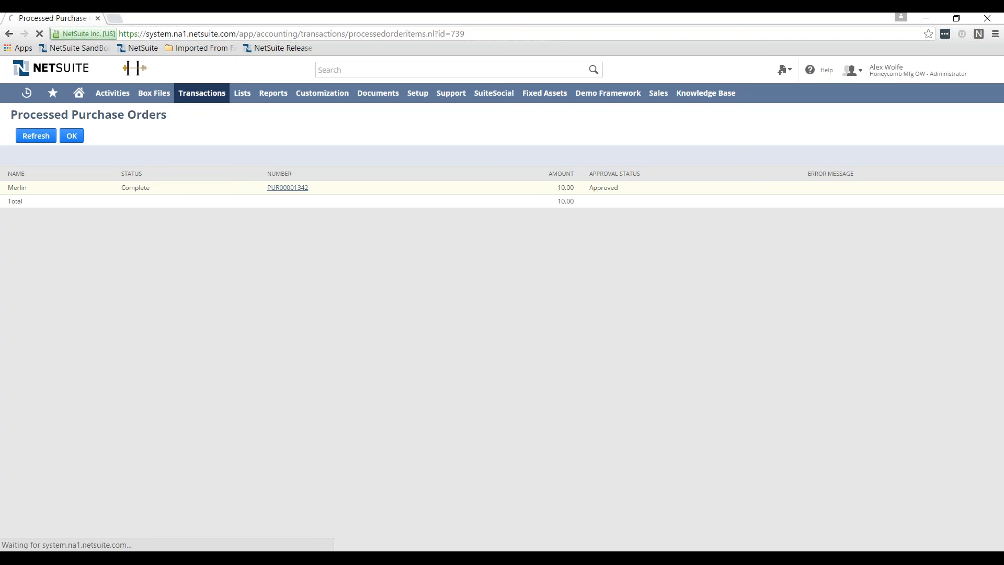
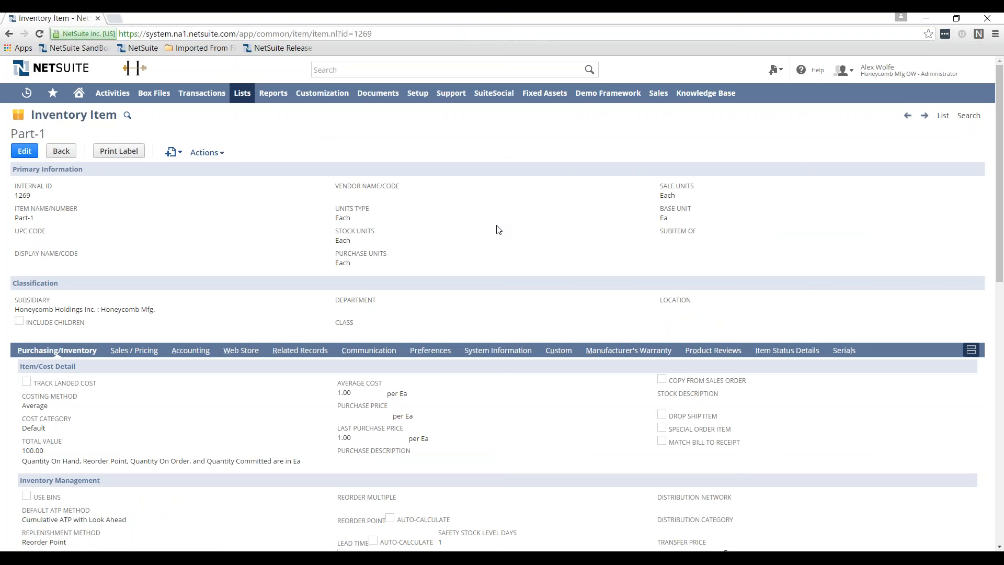
Examine the Part-1 item record's inventory settings and its quantities on hand by location.
{"action": "scroll", "coordinate": [498, 229], "scroll_direction": "down", "scroll_amount": 7}
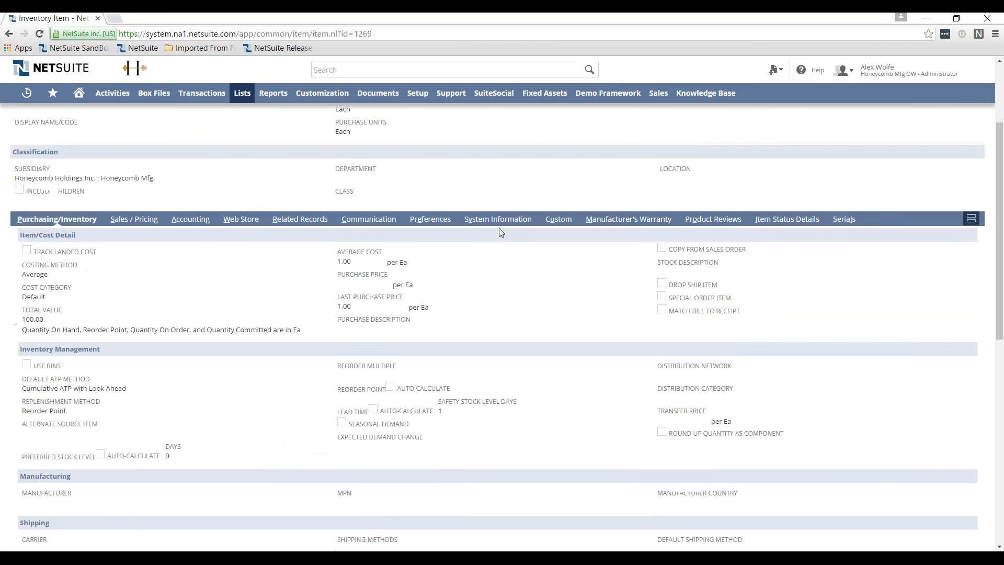
{"action": "scroll", "coordinate": [499, 232], "scroll_direction": "down", "scroll_amount": 5}
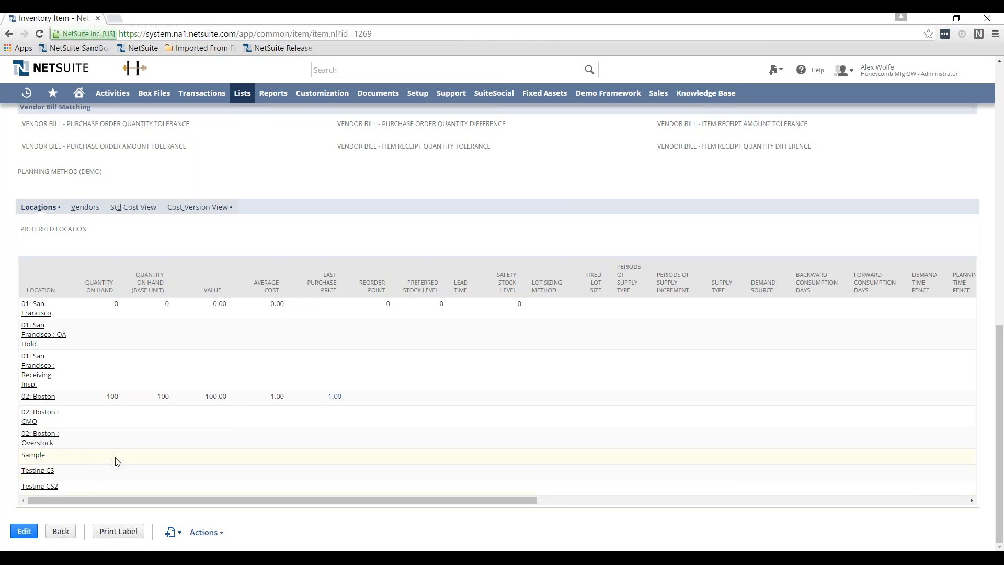
{"action": "scroll", "coordinate": [127, 456], "scroll_direction": "up", "scroll_amount": 1}
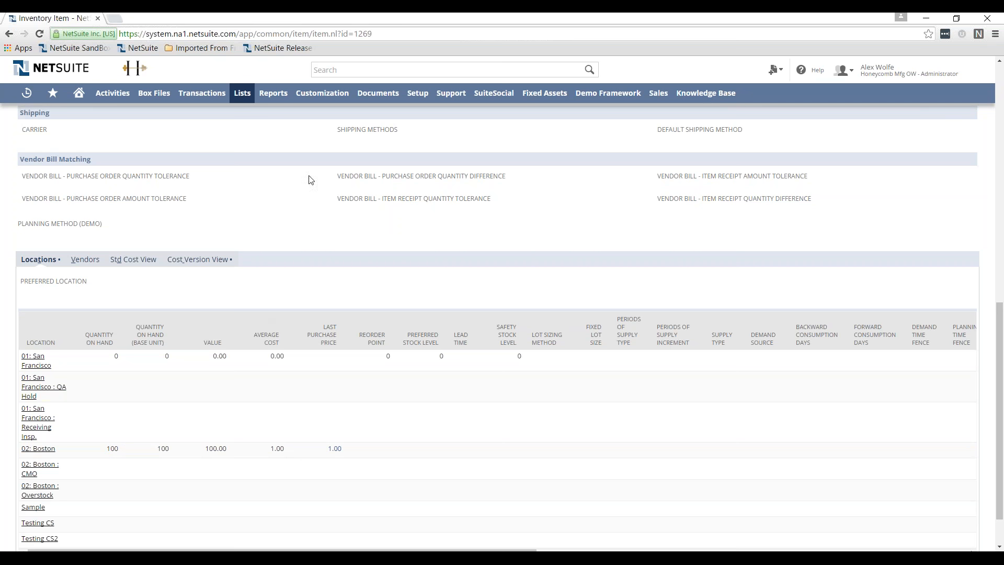
Start a new transfer order and set its subsidiary to Honeycomb Mfg.
{"action": "mouse_move", "coordinate": [201, 94]}
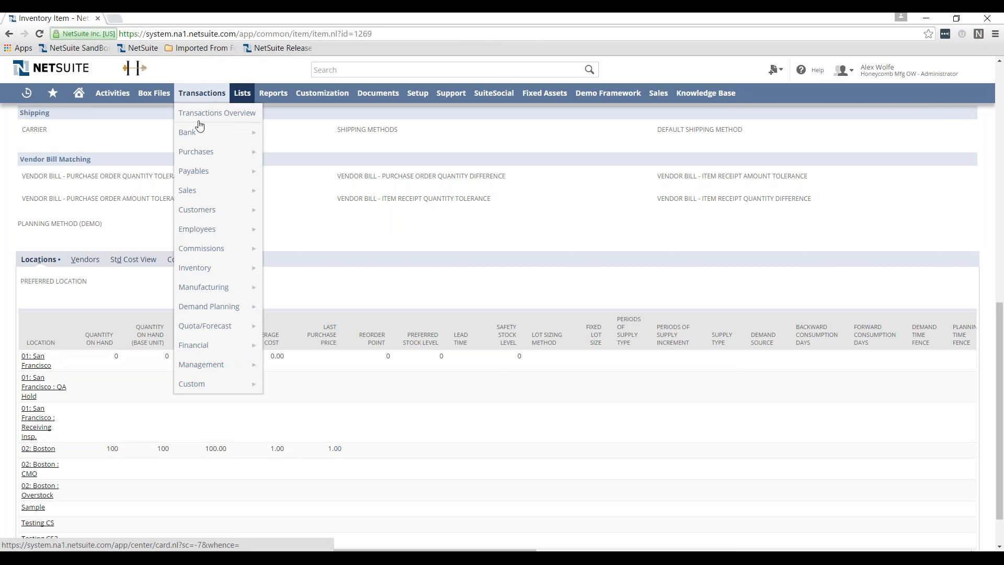
{"action": "mouse_move", "coordinate": [218, 267]}
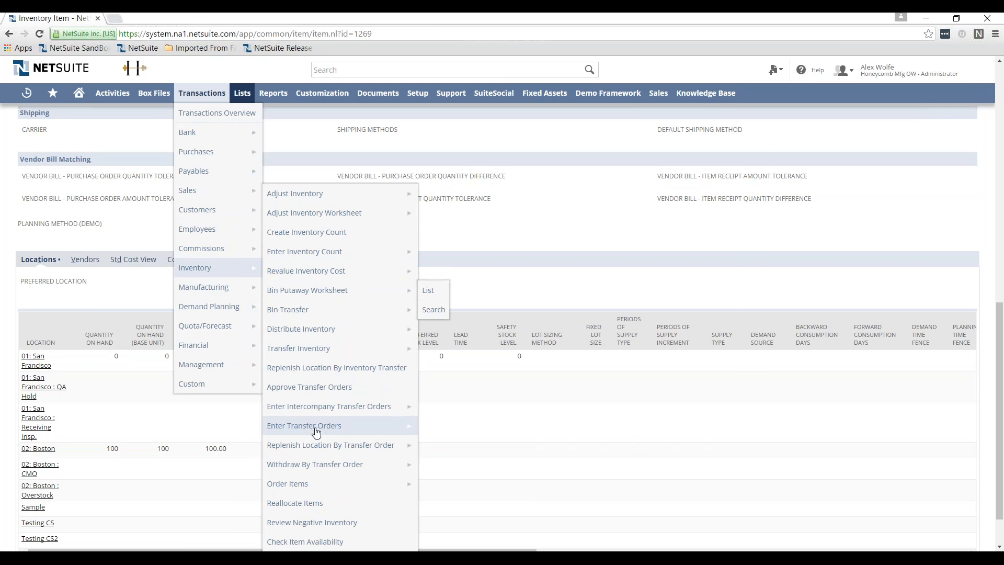
{"action": "left_click", "coordinate": [320, 428]}
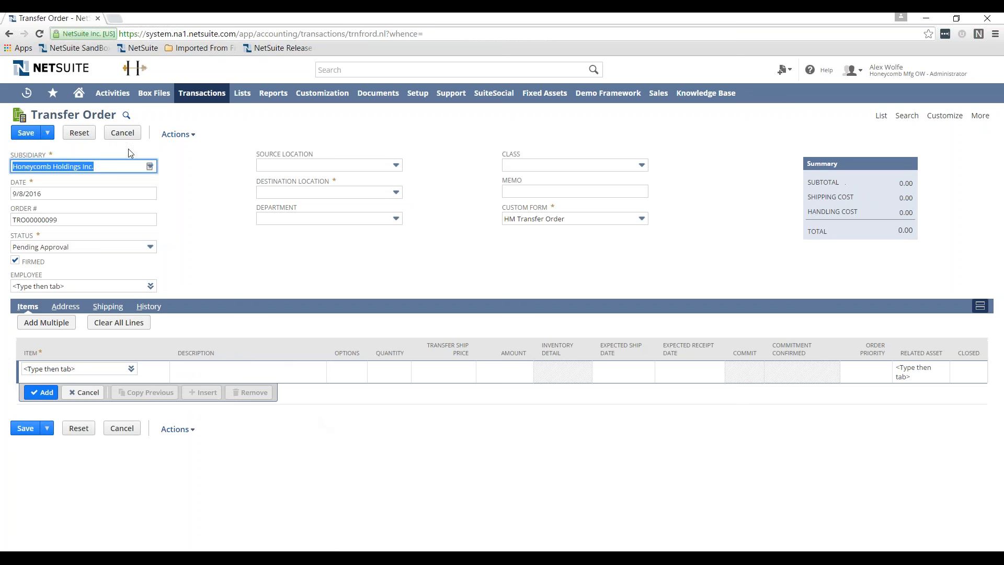
{"action": "left_click", "coordinate": [150, 167]}
{"action": "left_click", "coordinate": [121, 192]}
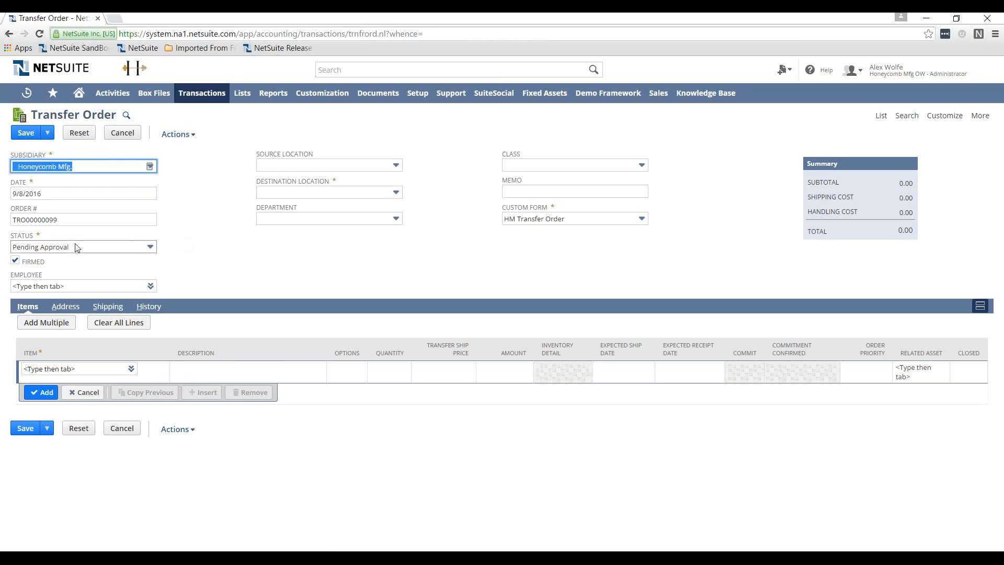
Set the transfer order's status to Pending Fulfillment.
{"action": "left_click", "coordinate": [58, 243]}
{"action": "left_click_drag", "start_coordinate": [40, 235], "coordinate": [14, 244]}
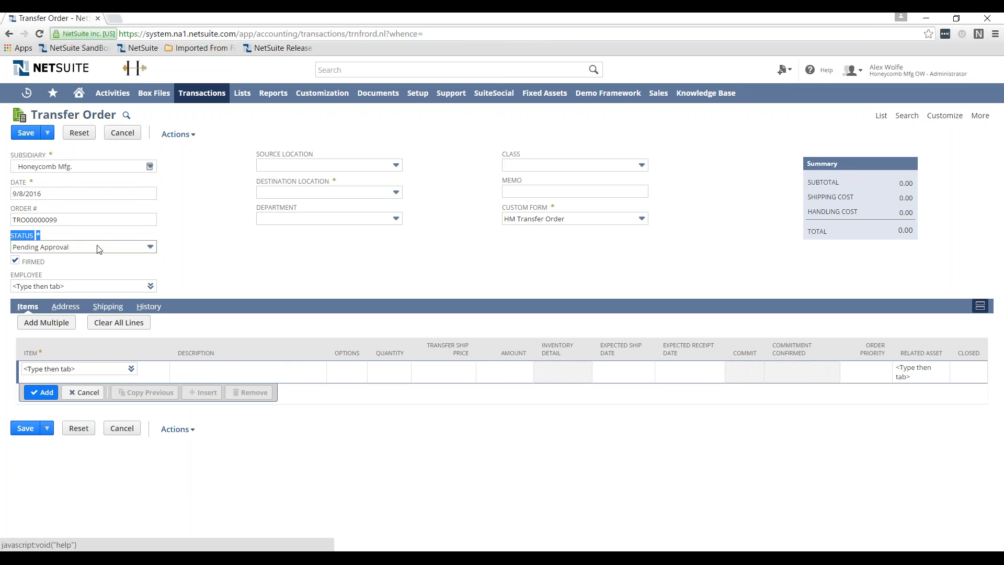
{"action": "left_click", "coordinate": [188, 256]}
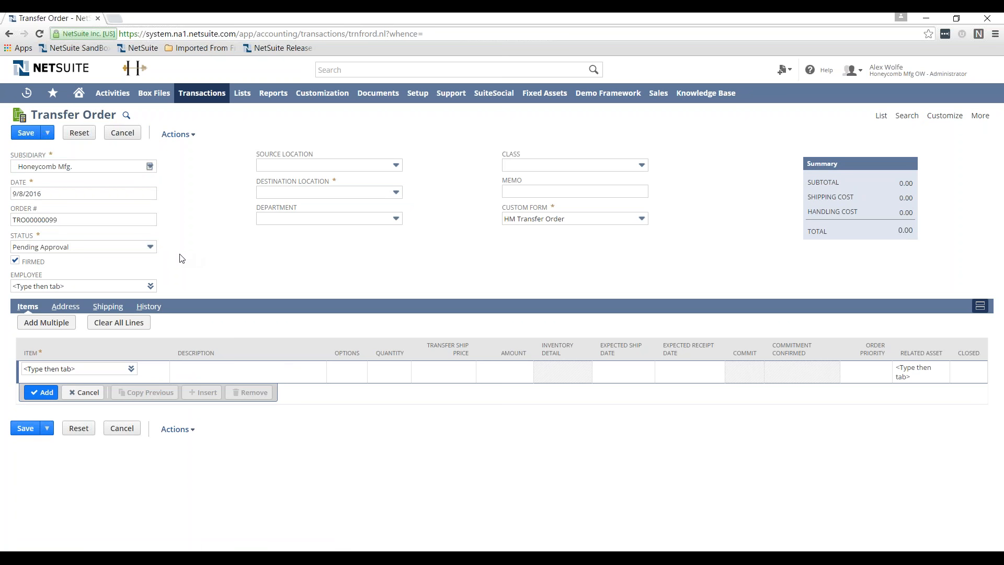
{"action": "left_click", "coordinate": [150, 248]}
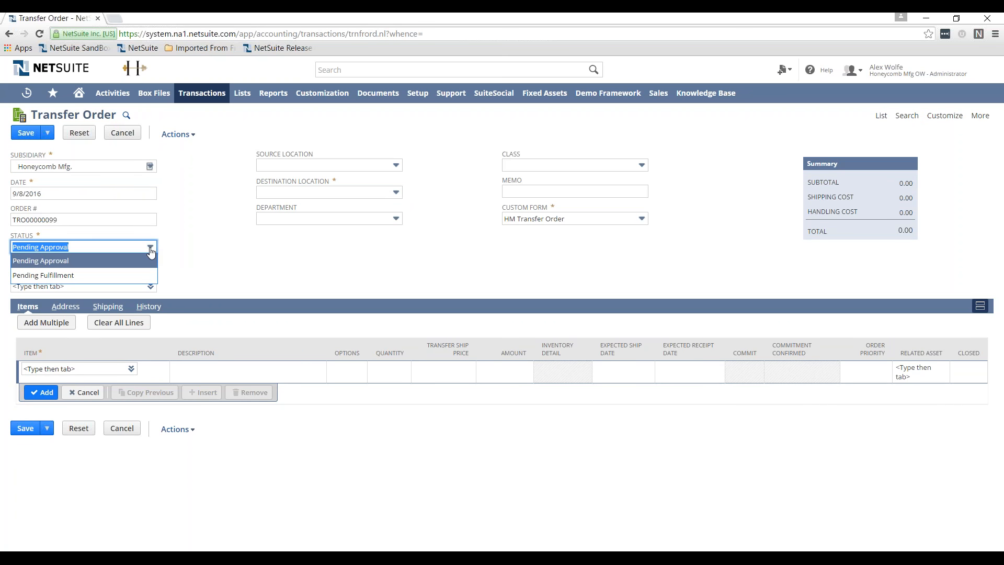
{"action": "left_click", "coordinate": [127, 275]}
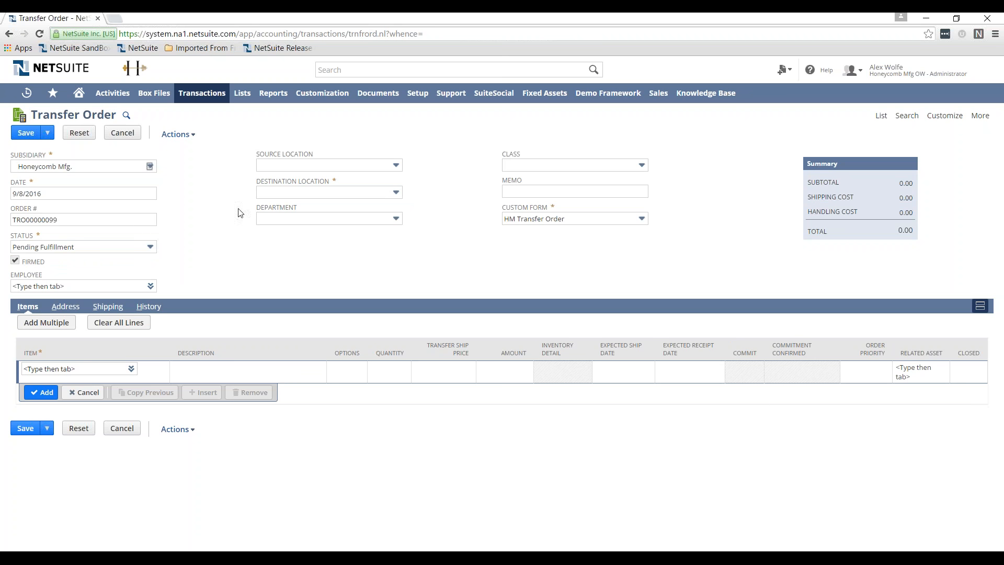
Set the transfer order's source location to 02: Boston and its destination location to 01: San Francisco.
{"action": "left_click", "coordinate": [316, 168]}
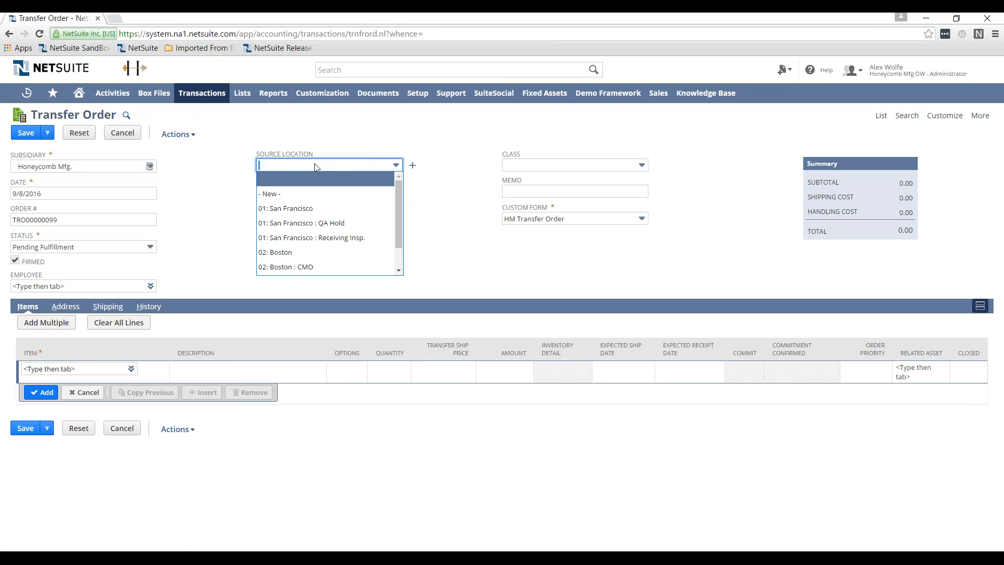
{"action": "left_click", "coordinate": [314, 252]}
{"action": "left_click", "coordinate": [333, 193]}
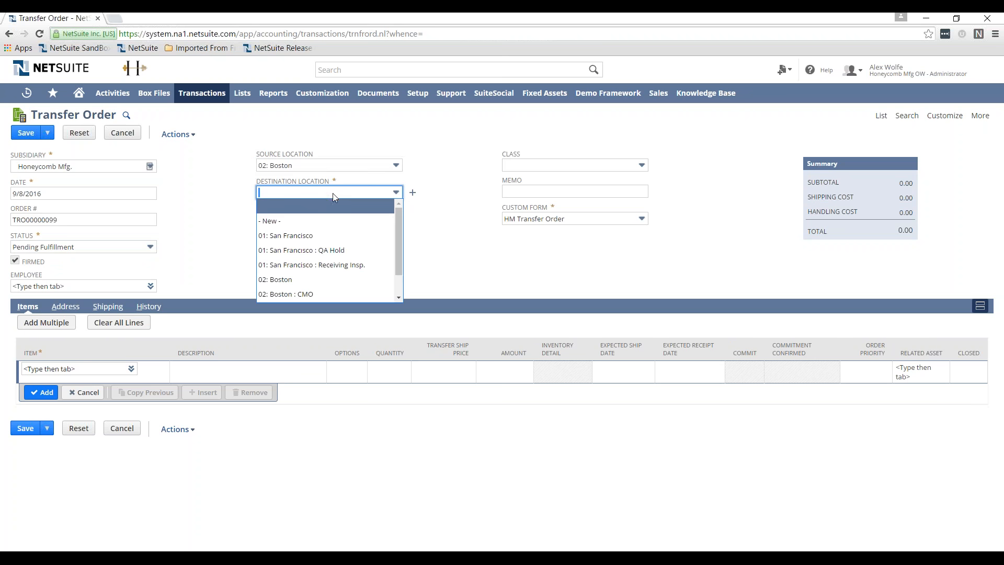
{"action": "left_click", "coordinate": [323, 236]}
{"action": "key", "text": "Tab"}
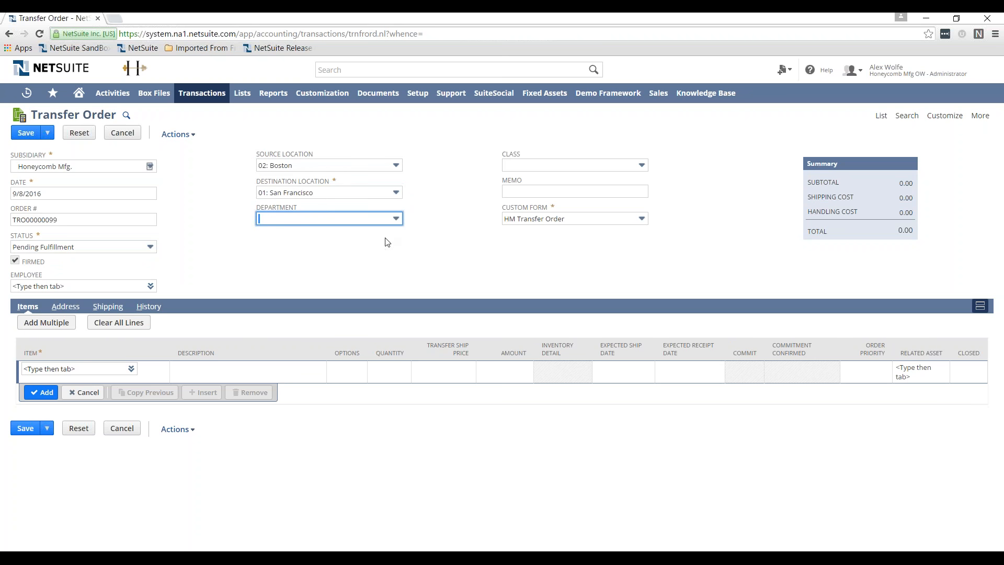
Enter Part-1 as the transfer order's line item with a quantity of 10.
{"action": "left_click", "coordinate": [110, 370]}
{"action": "type", "text": "par"}
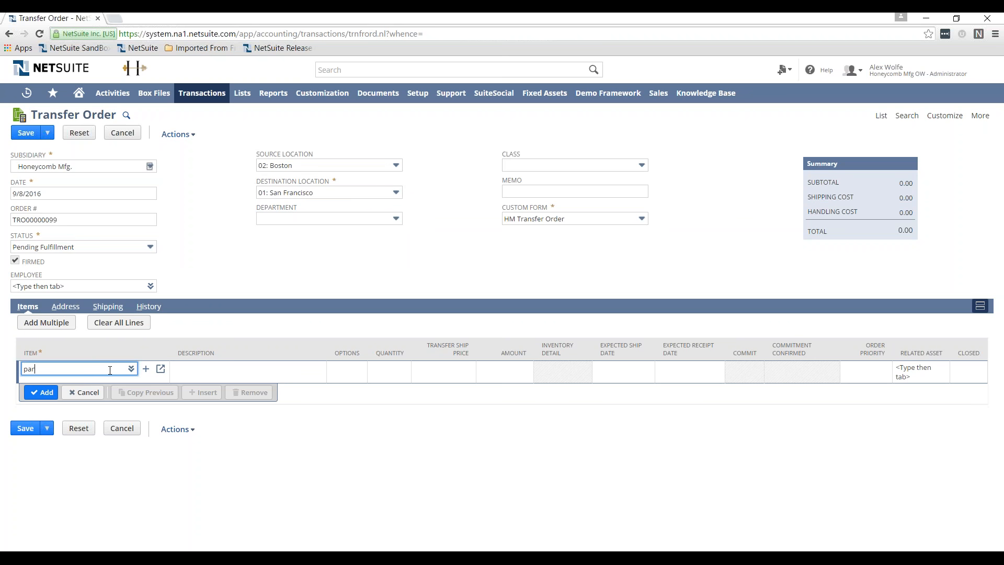
{"action": "type", "text": "t-"}
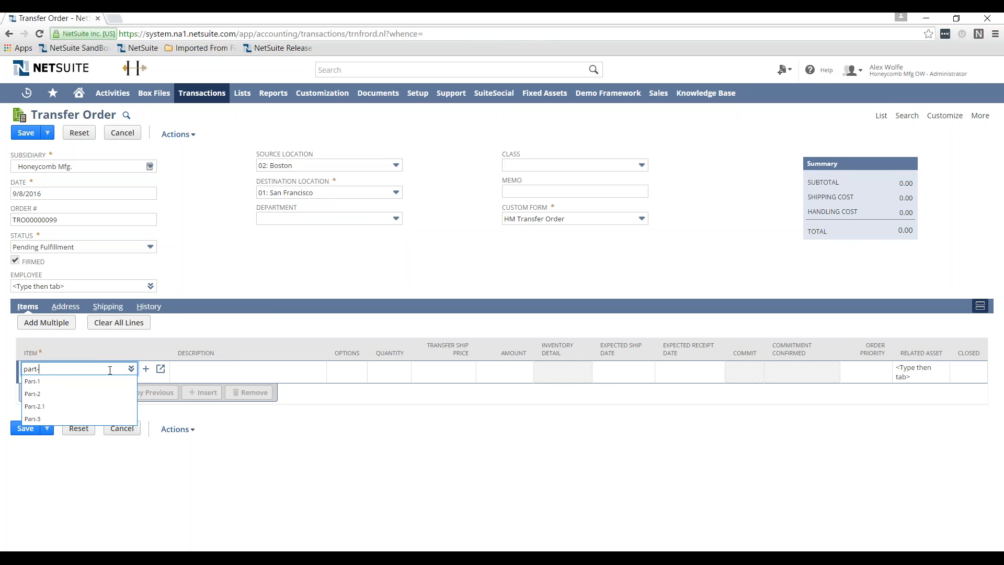
{"action": "left_click", "coordinate": [58, 383]}
{"action": "left_click", "coordinate": [377, 374]}
{"action": "type", "text": "10"}
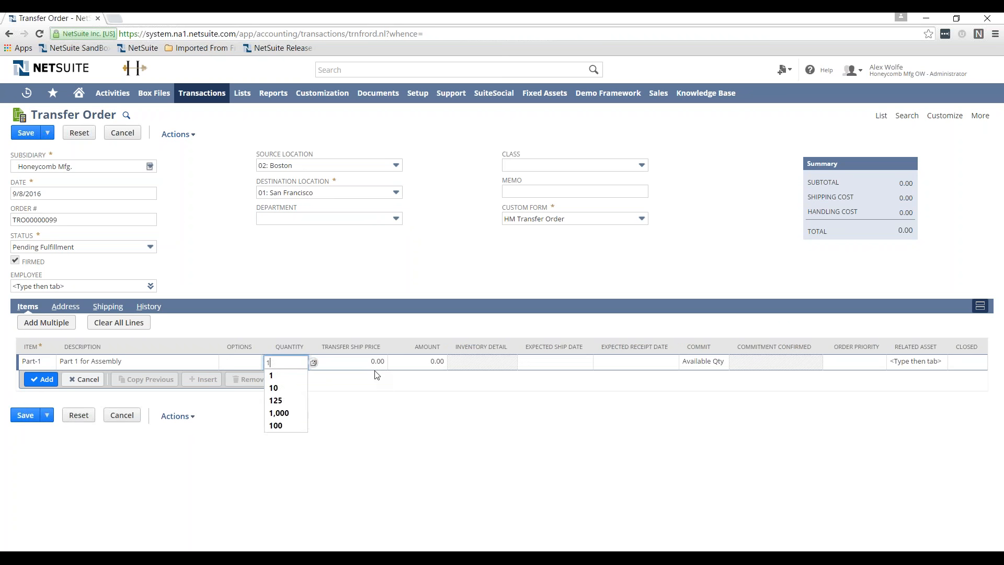
{"action": "key", "text": "Tab"}
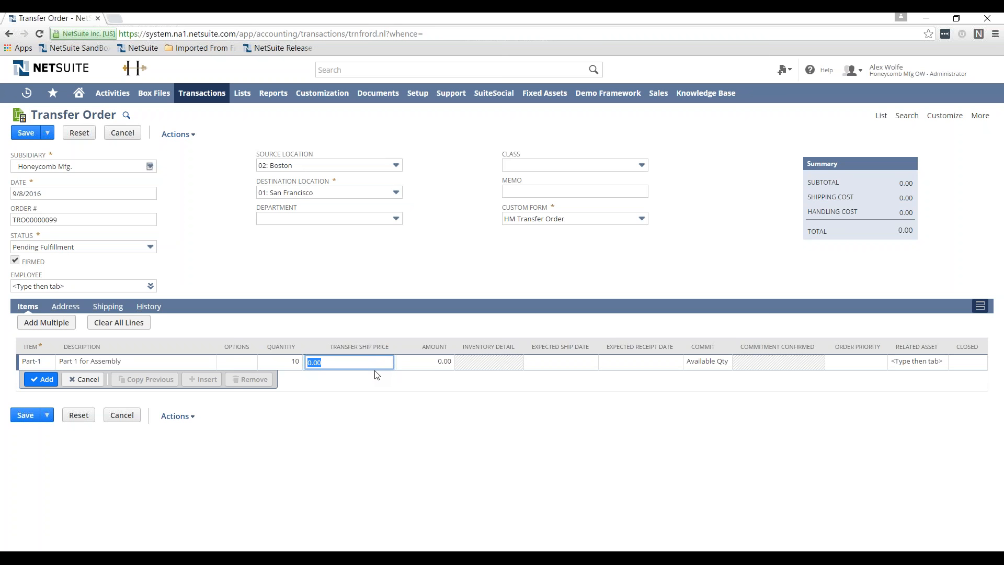
Set the Part-1 line's expected ship date to 9/9/2016, keeping the default transfer ship price and amount.
{"action": "key", "text": "Tab"}
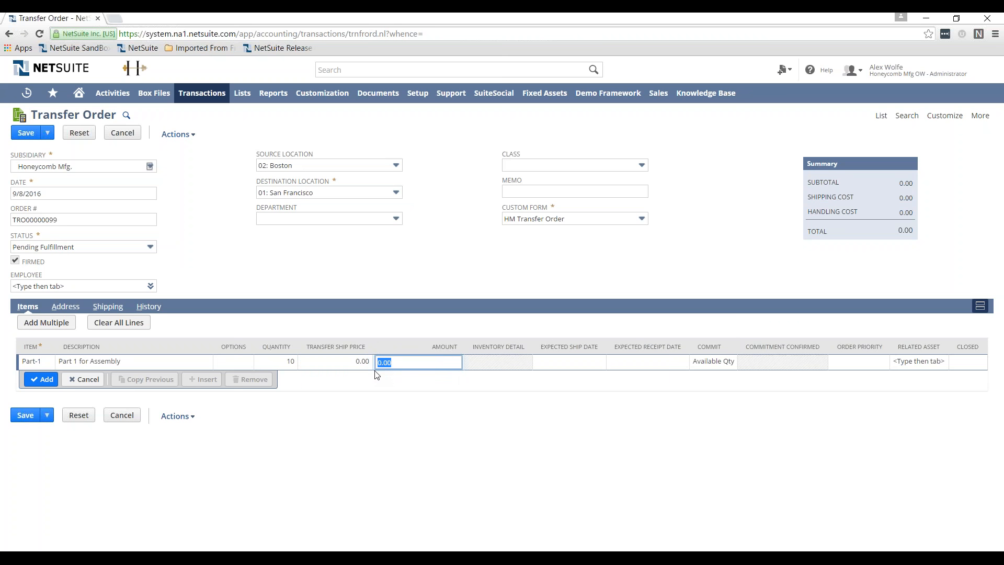
{"action": "key", "text": "Tab"}
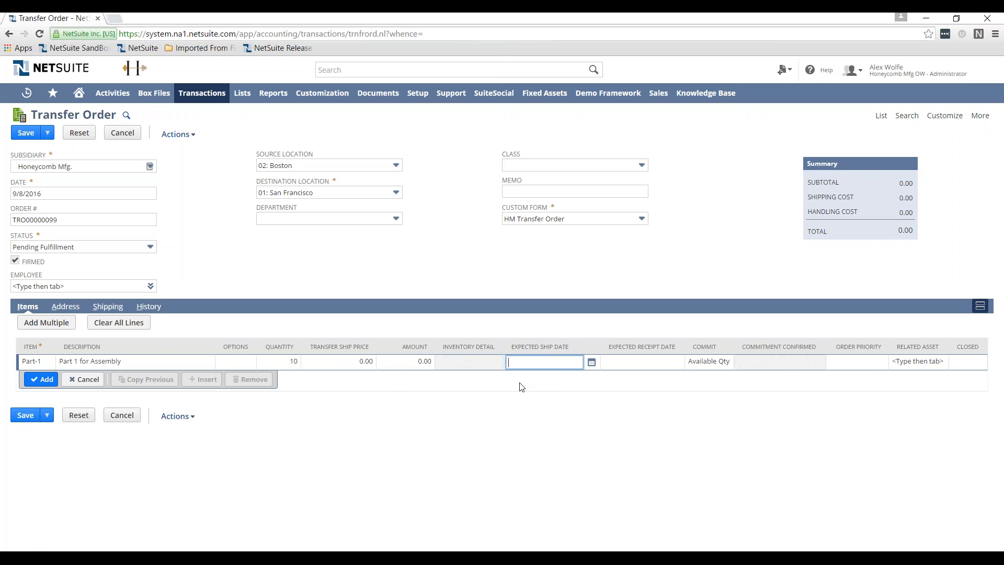
{"action": "type", "text": "9/9"}
{"action": "key", "text": "Tab"}
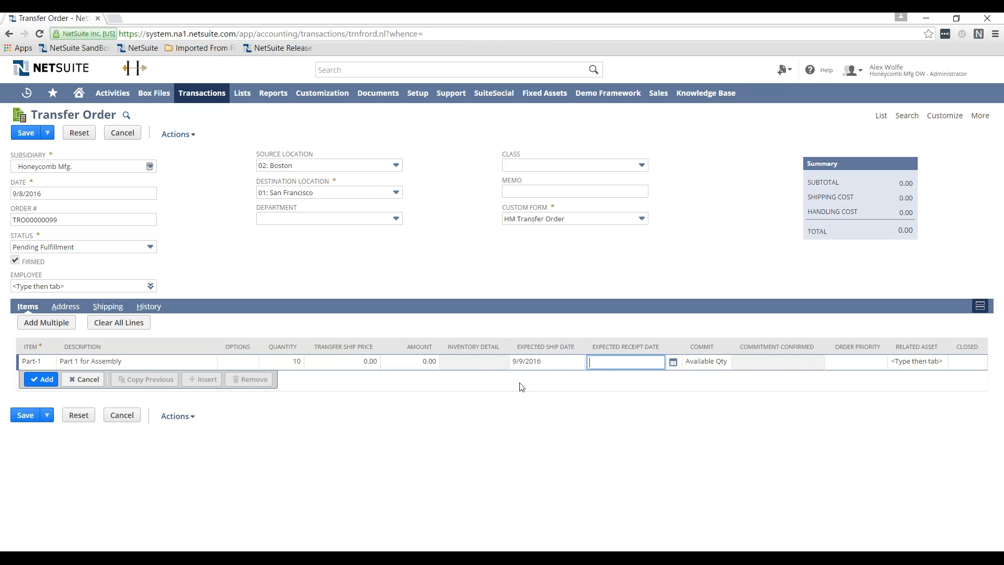
Set the Part-1 line's expected receipt date to 9/15/2016, add the line and save the transfer order.
{"action": "type", "text": "9/15"}
{"action": "key", "text": "Tab"}
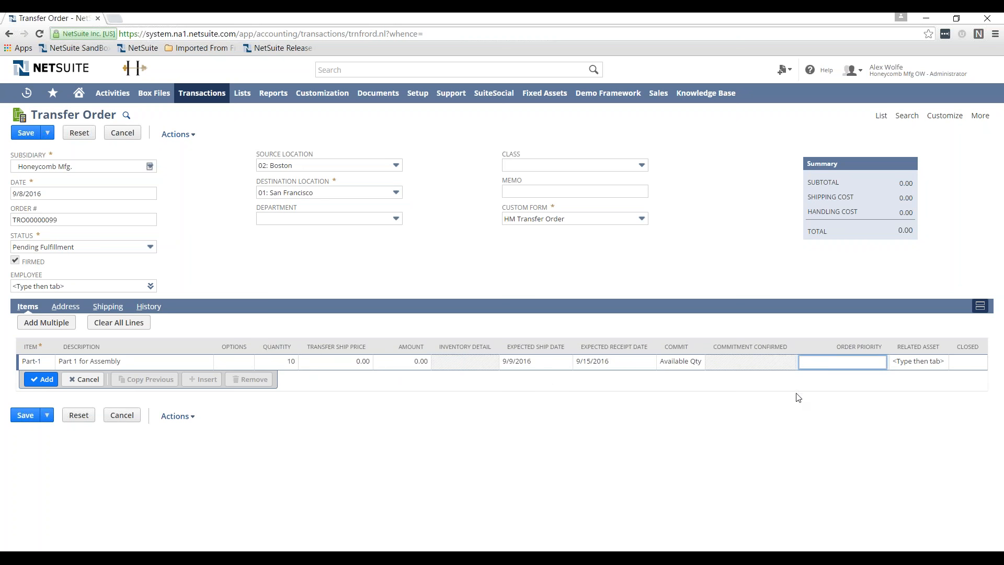
{"action": "left_click", "coordinate": [41, 379]}
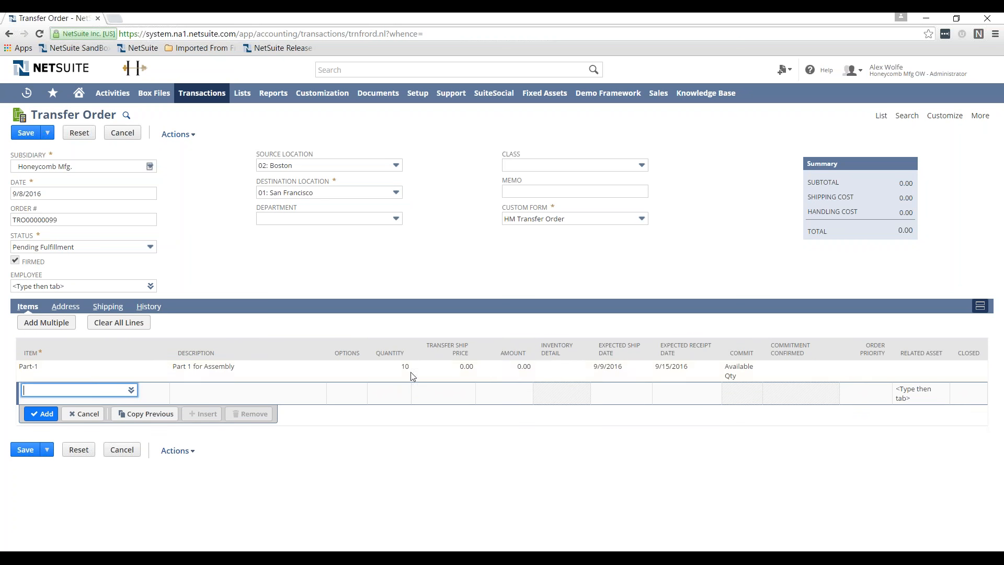
{"action": "left_click", "coordinate": [22, 135]}
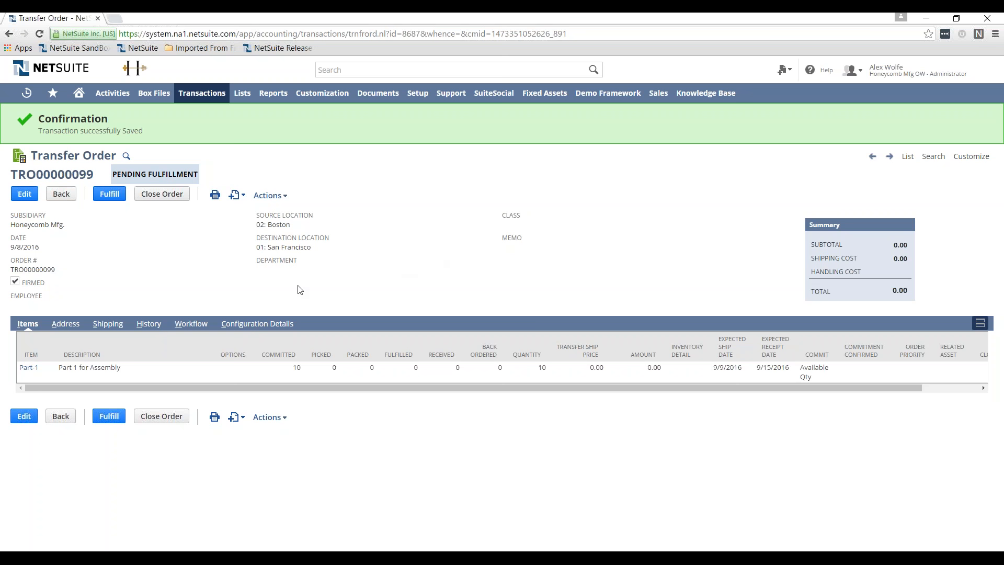
Open Part-1's item record in a separate browser tab and examine its on-hand, committed, available and back-ordered quantities by location.
{"action": "right_click", "coordinate": [29, 368]}
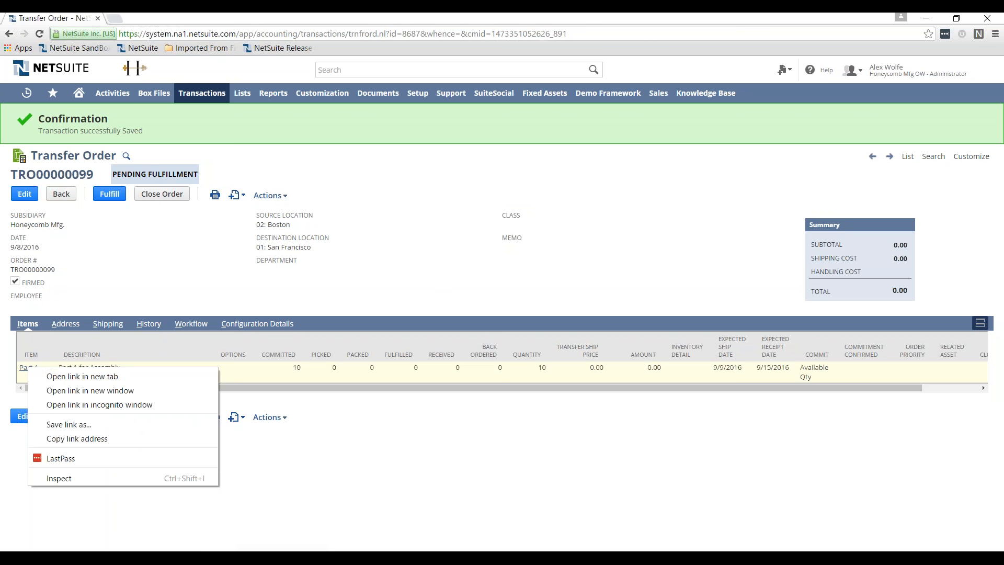
{"action": "left_click", "coordinate": [81, 376]}
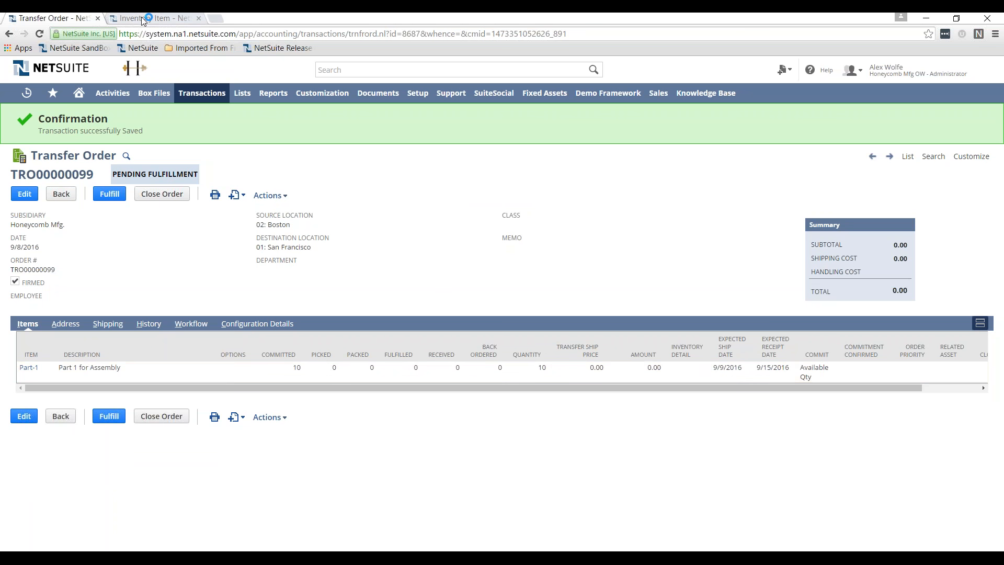
{"action": "left_click", "coordinate": [145, 19]}
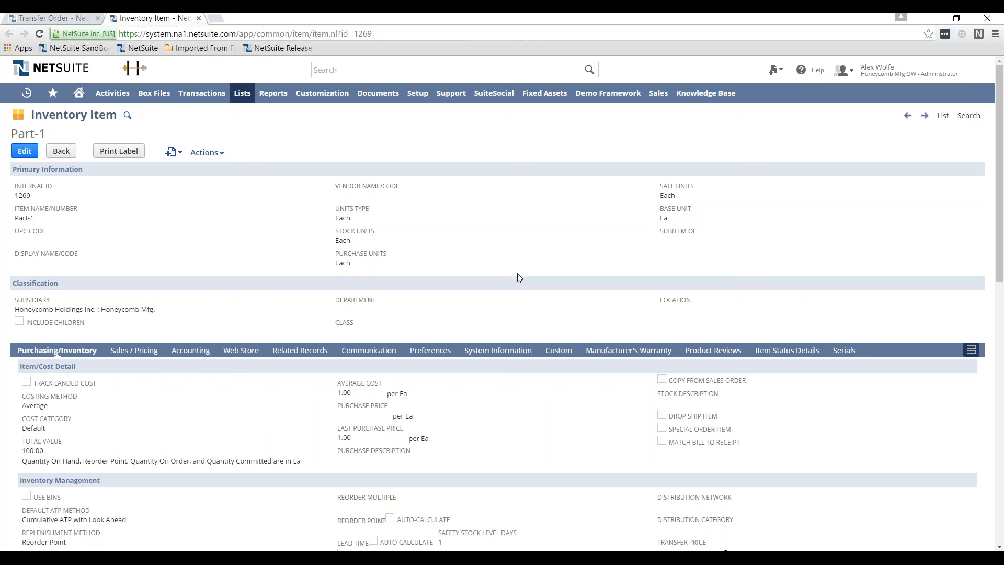
{"action": "scroll", "coordinate": [521, 285], "scroll_direction": "down", "scroll_amount": 5}
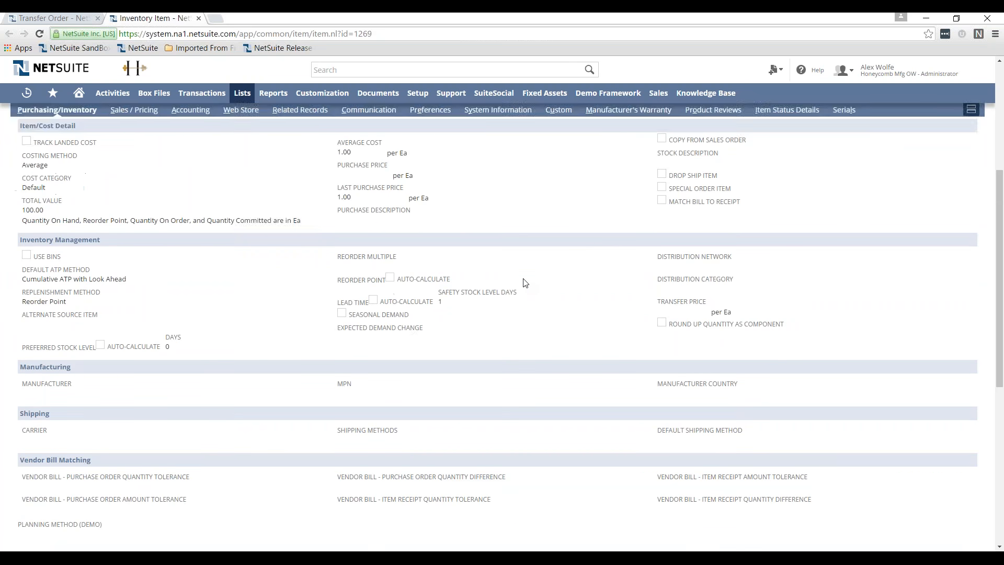
{"action": "scroll", "coordinate": [525, 283], "scroll_direction": "down", "scroll_amount": 6}
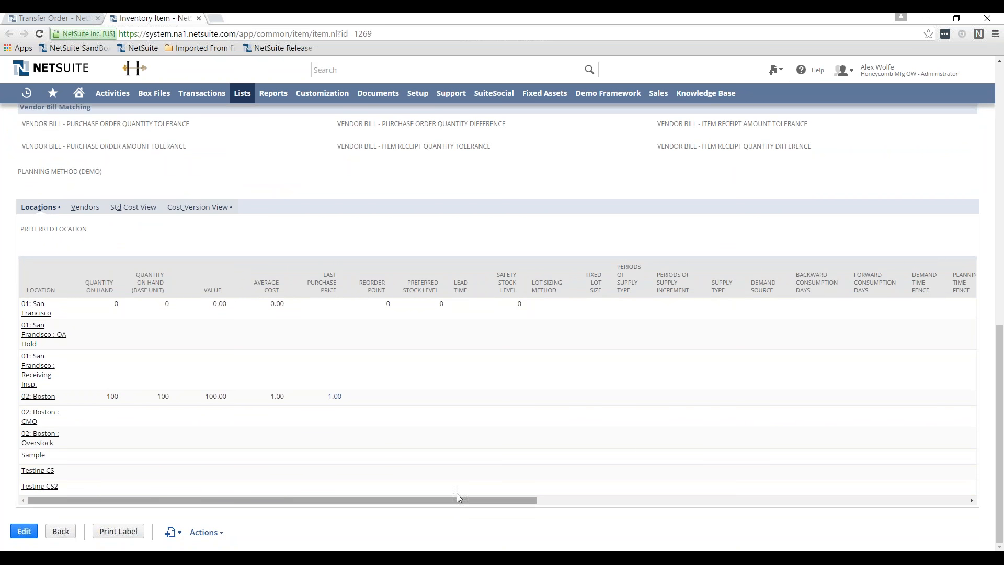
{"action": "left_click_drag", "start_coordinate": [391, 501], "coordinate": [905, 513]}
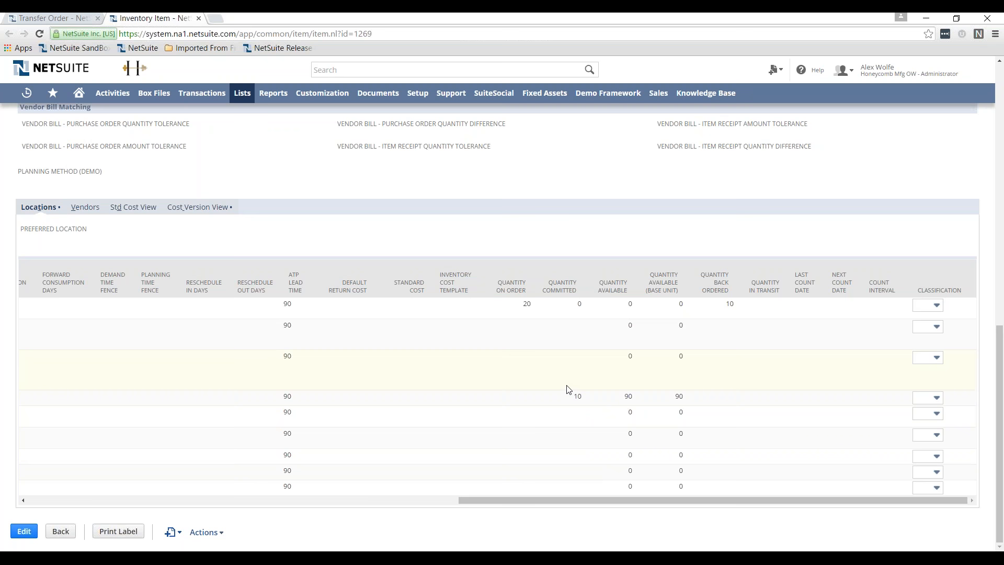
Start an item fulfillment from the transfer order and review its shipping, package, address and item details.
{"action": "left_click", "coordinate": [34, 18]}
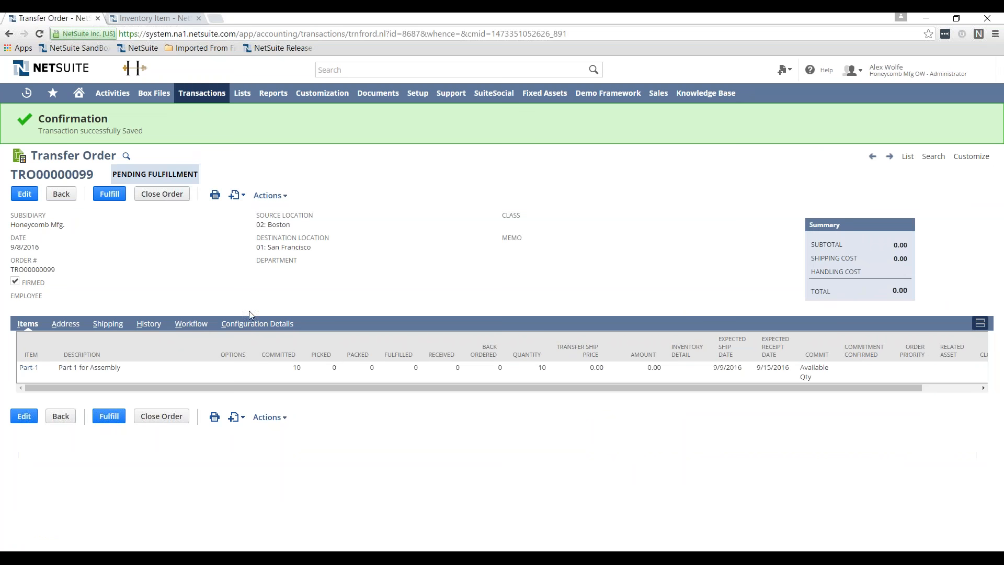
{"action": "left_click", "coordinate": [111, 195]}
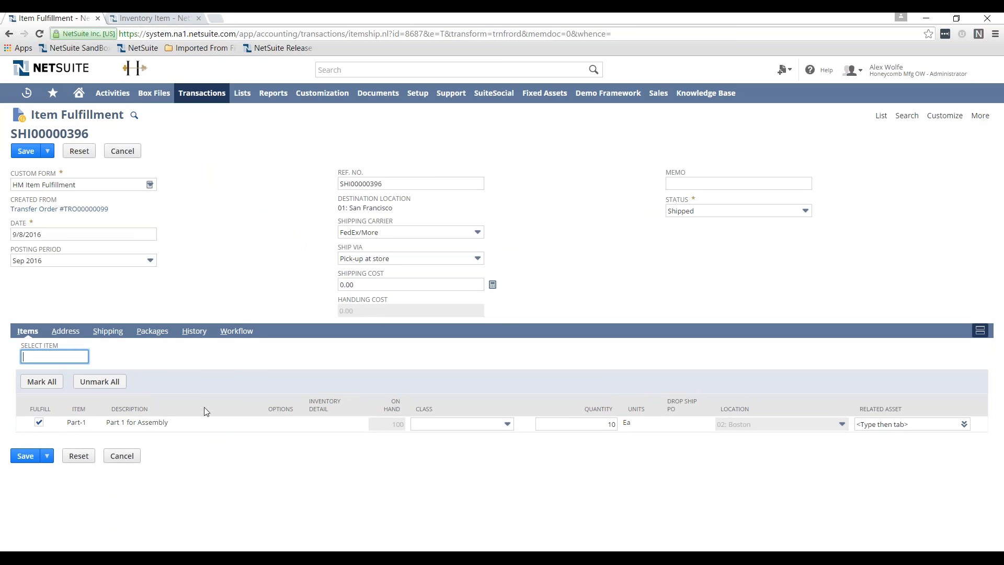
{"action": "left_click", "coordinate": [108, 331]}
{"action": "left_click", "coordinate": [152, 332]}
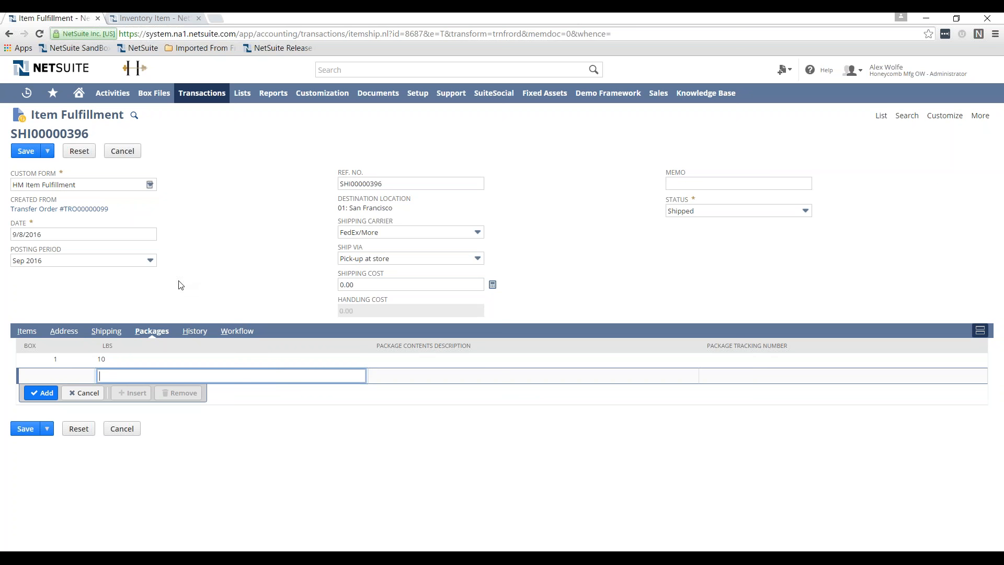
{"action": "left_click", "coordinate": [65, 331]}
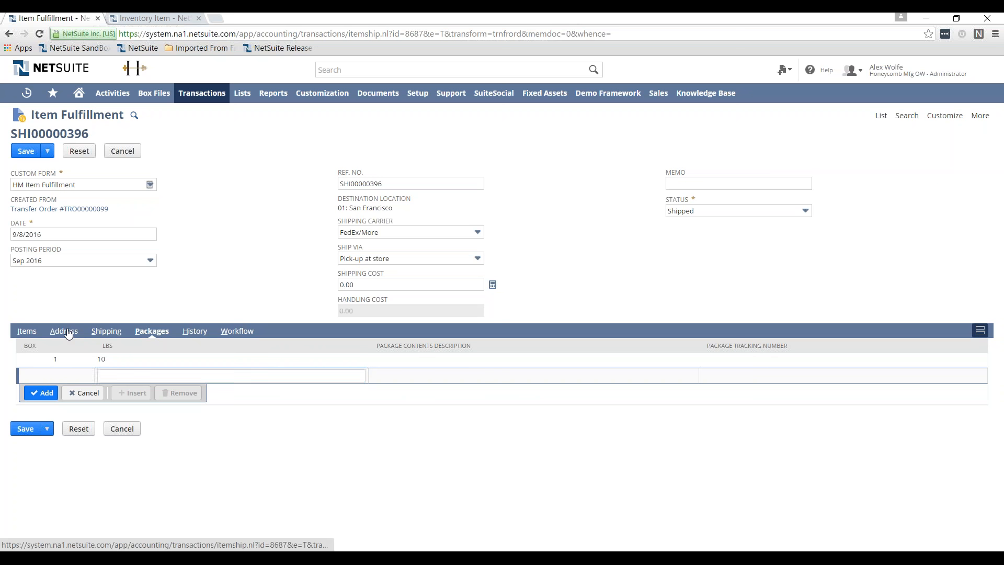
{"action": "left_click", "coordinate": [27, 331]}
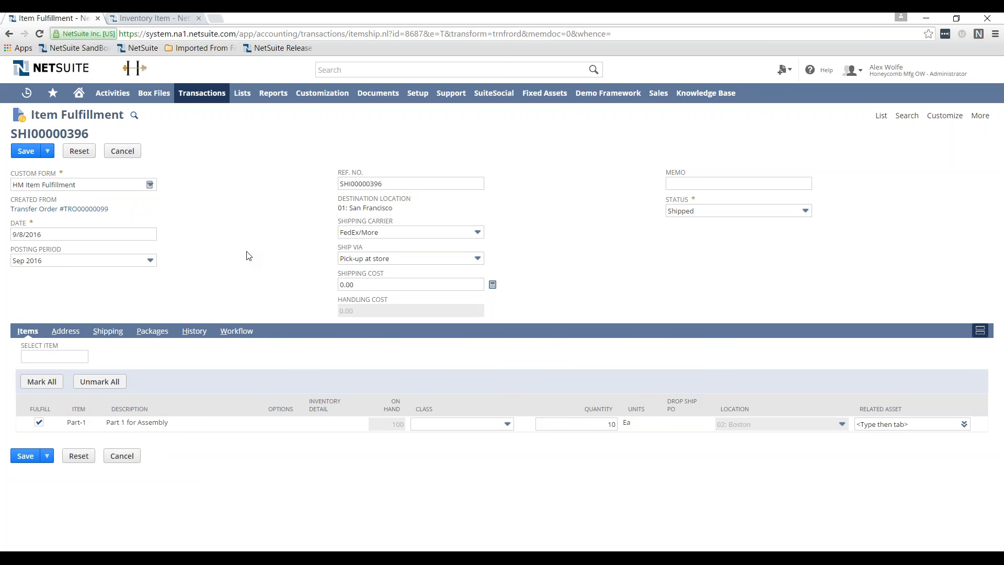
Keep the item fulfillment's status at Shipped and save the fulfillment of 10 Part-1 from 02: Boston.
{"action": "left_click", "coordinate": [723, 215]}
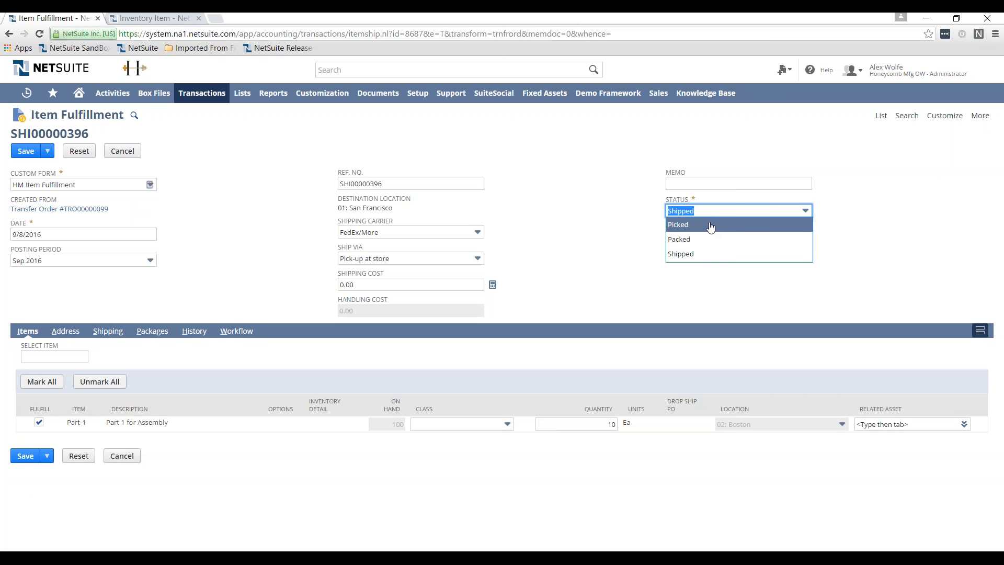
{"action": "left_click", "coordinate": [596, 221]}
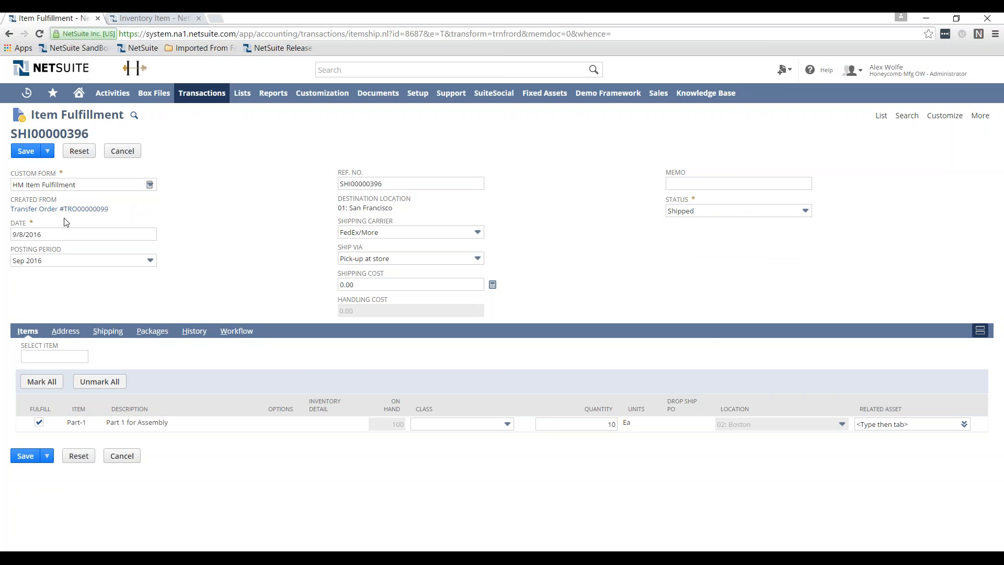
{"action": "left_click", "coordinate": [26, 152]}
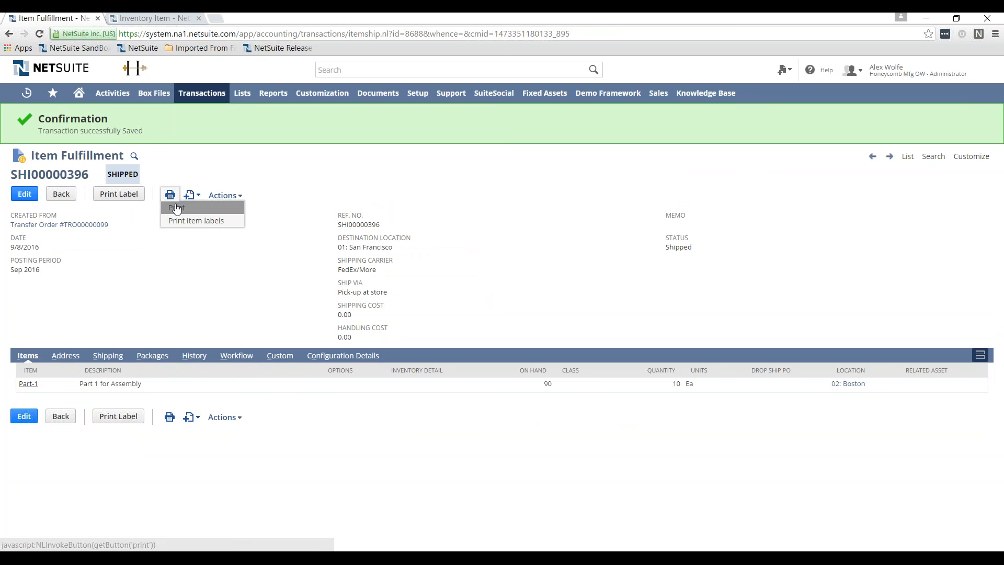
Generate the fulfillment's packing slip, enlarge it for reading and close it.
{"action": "left_click", "coordinate": [176, 207]}
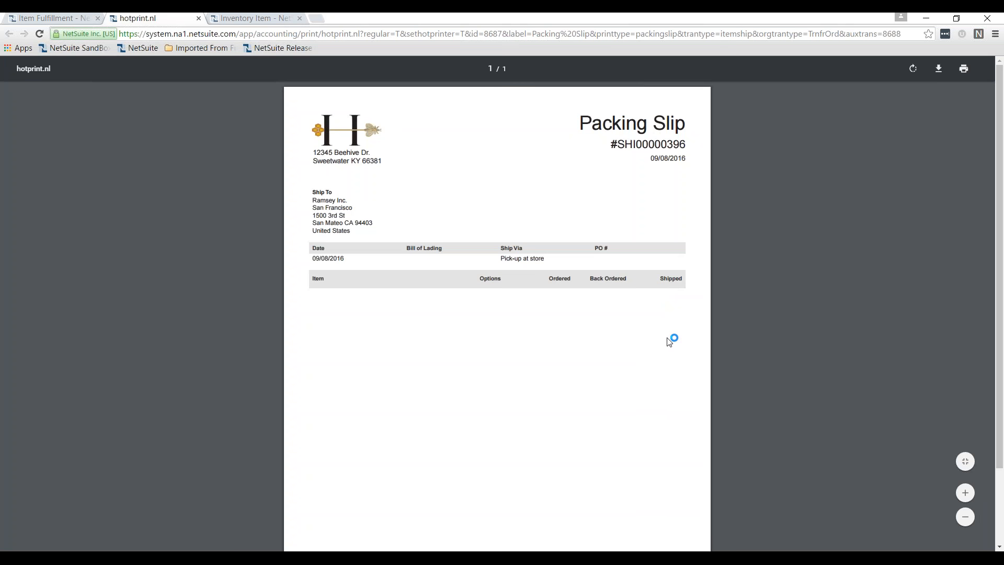
{"action": "key", "text": "ctrl+plus"}
{"action": "key", "text": "ctrl+plus"}
{"action": "key", "text": "ctrl+plus"}
{"action": "key", "text": "ctrl+plus"}
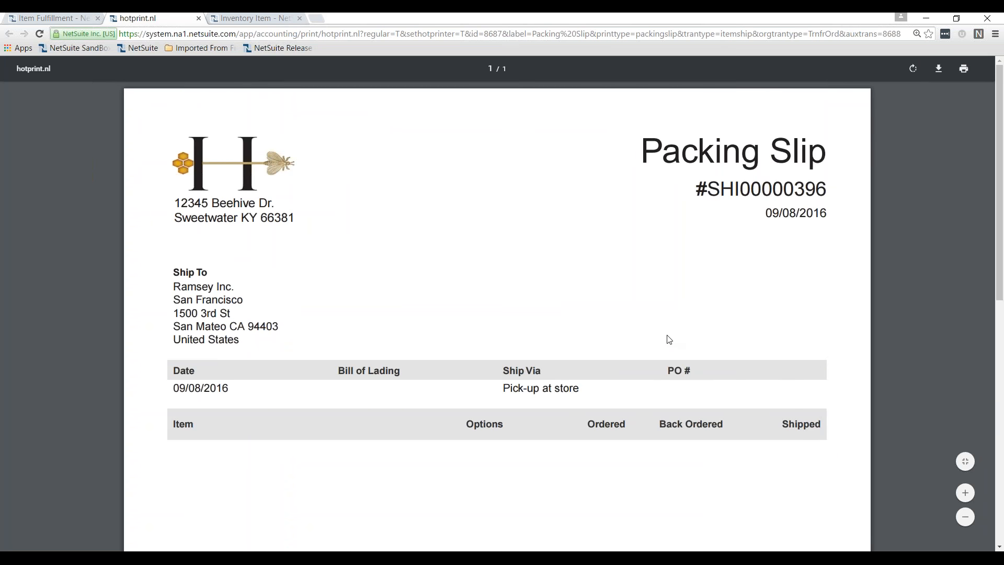
{"action": "left_click", "coordinate": [199, 19]}
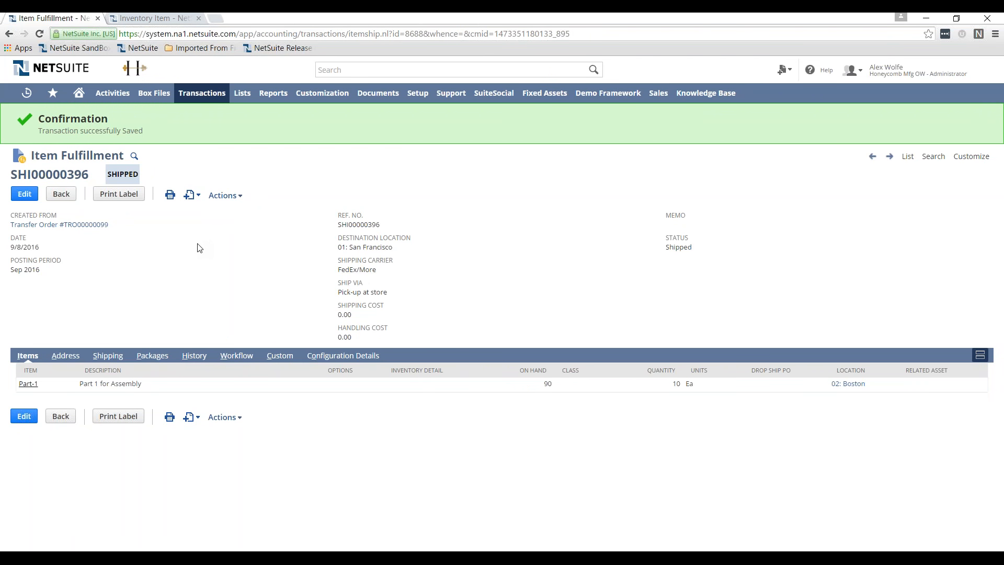
Receive the transfer order's 10 Part-1 at 01: San Francisco and save the item receipt.
{"action": "left_click", "coordinate": [86, 226]}
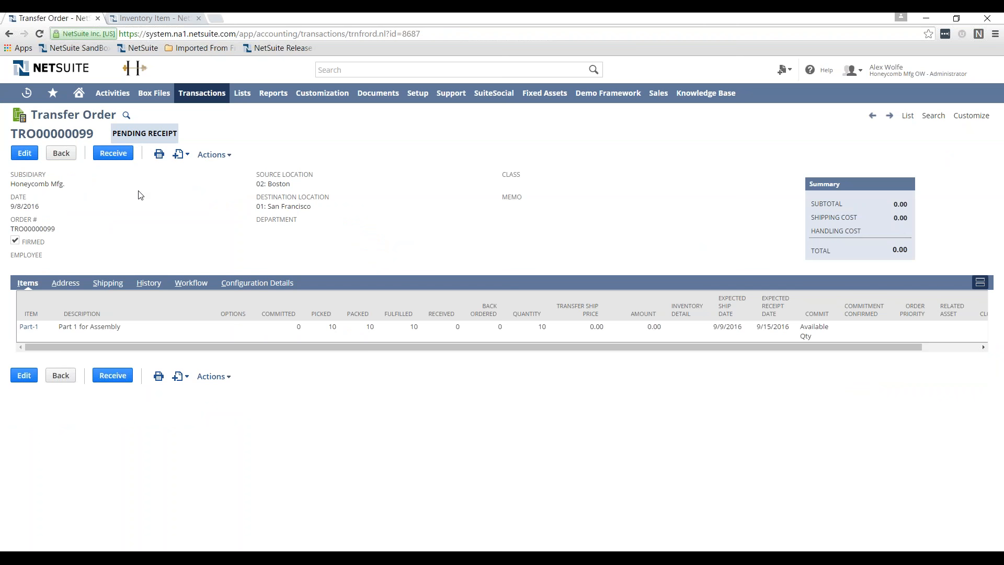
{"action": "left_click", "coordinate": [120, 156]}
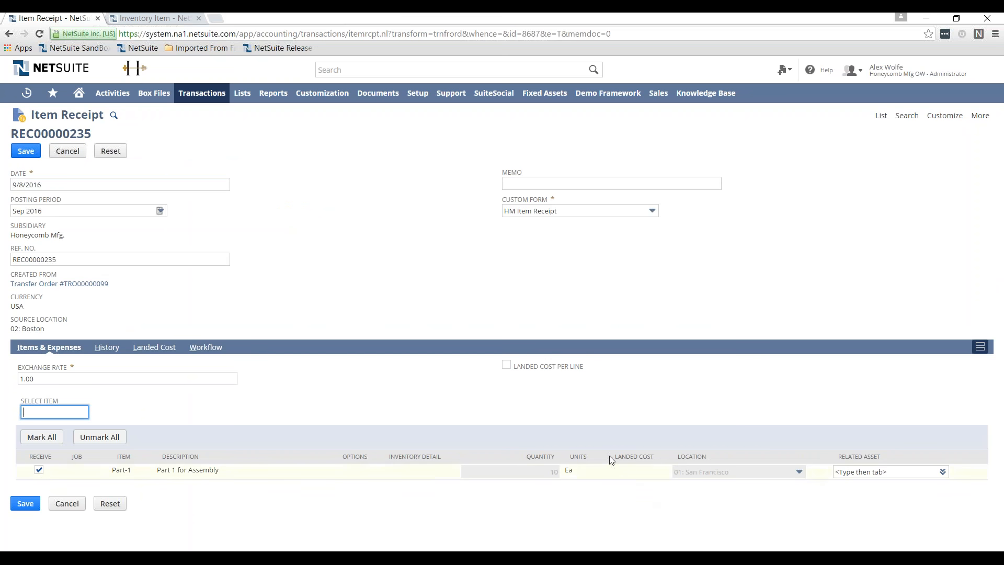
{"action": "left_click", "coordinate": [29, 153]}
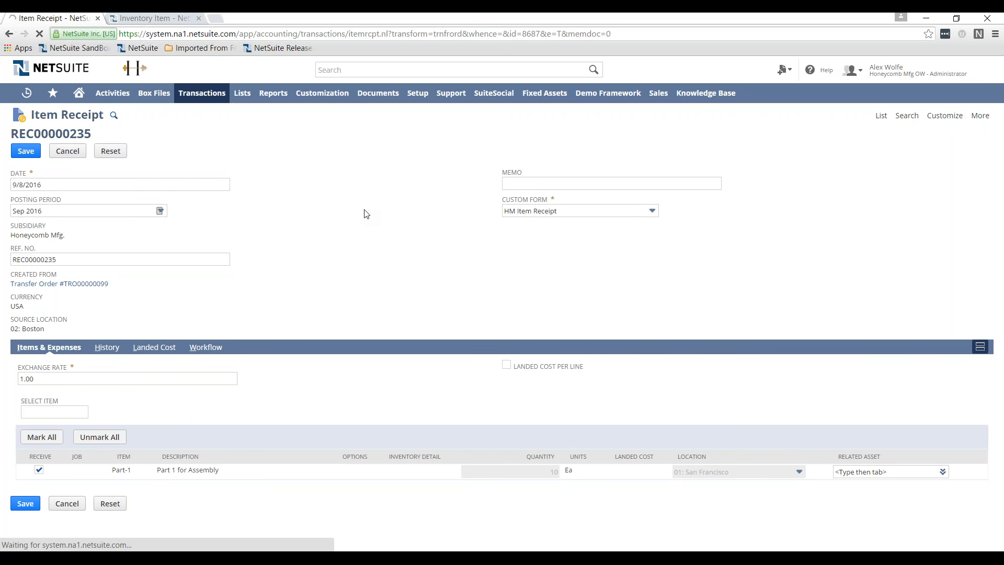
Check Part-1's quantities by location in its item record and view the item receipt's landed cost details.
{"action": "left_click", "coordinate": [139, 18]}
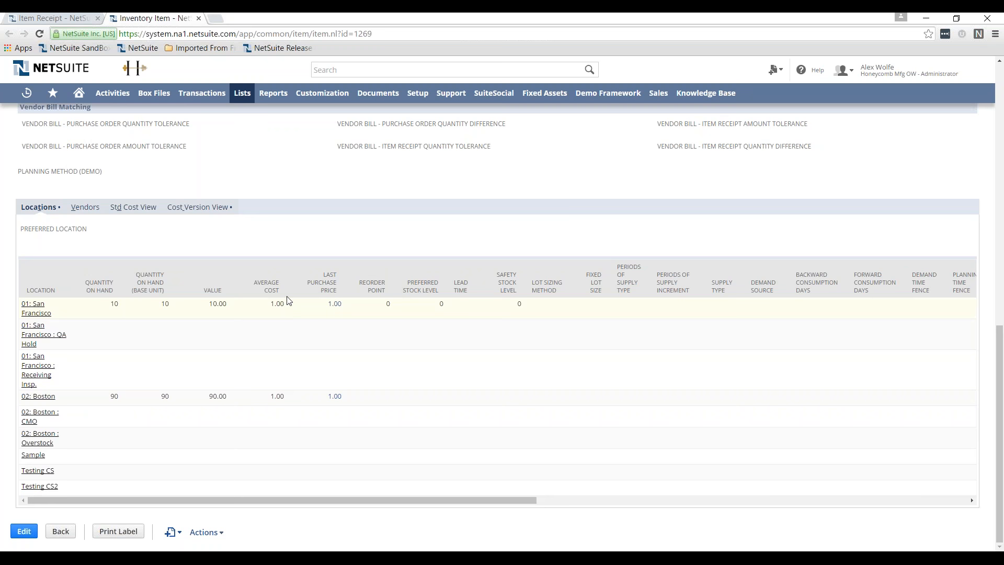
{"action": "left_click", "coordinate": [50, 18]}
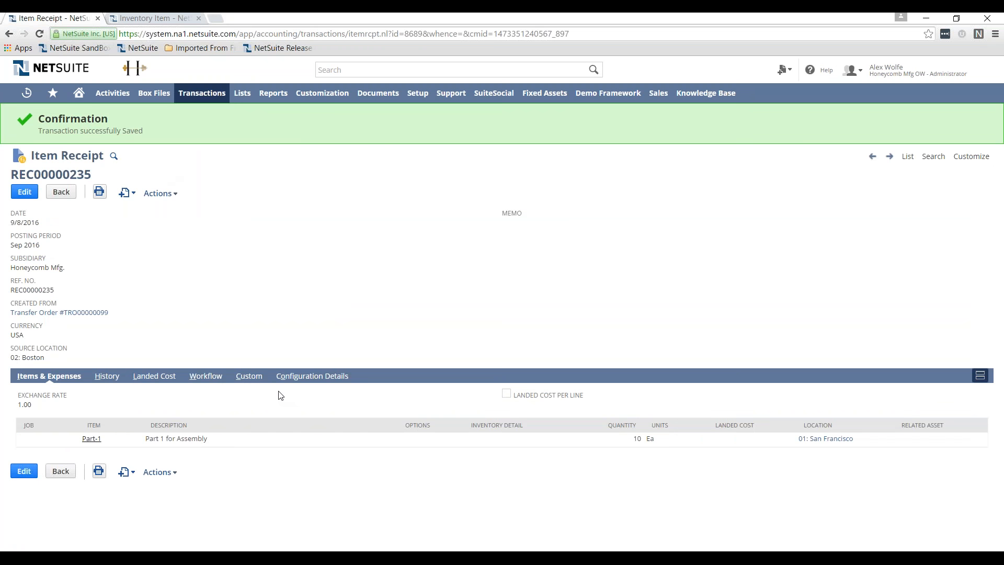
{"action": "left_click", "coordinate": [164, 378]}
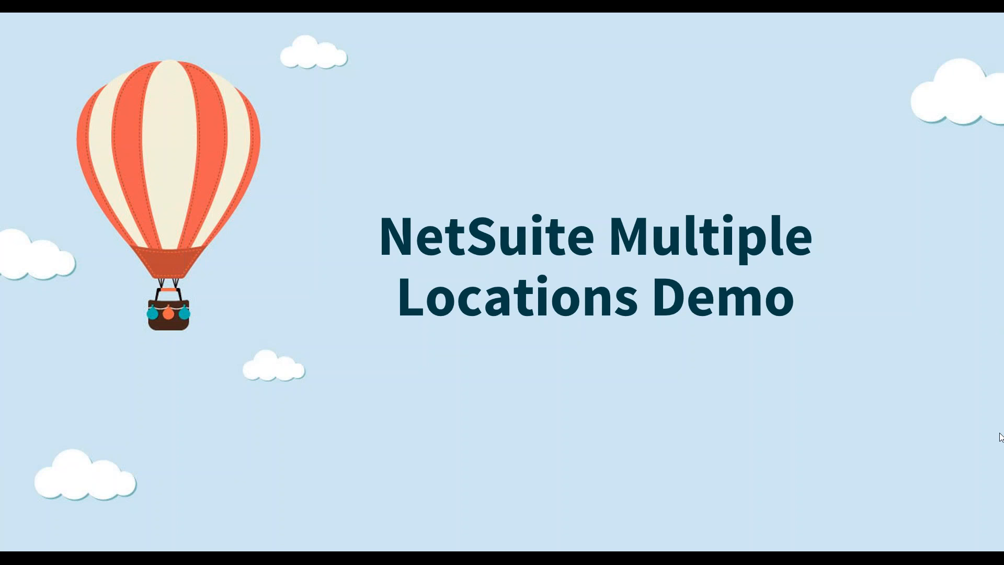
{"action": "key", "text": "Right"}
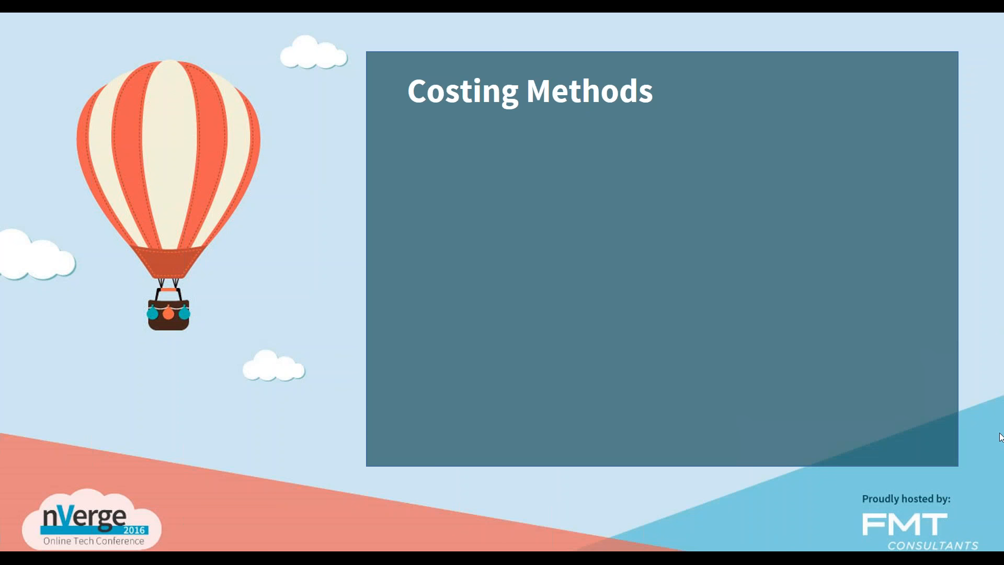
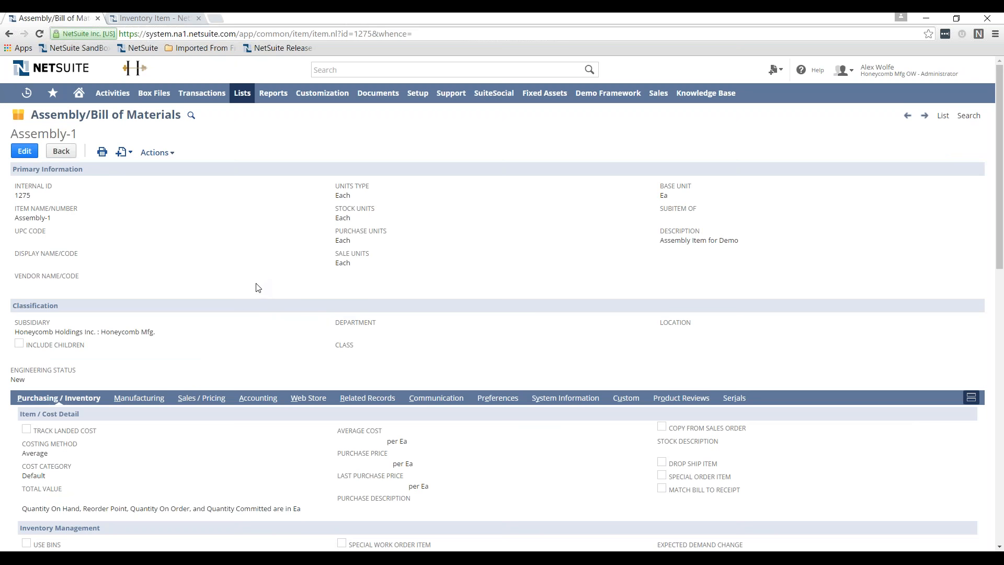
Review the component list on Assembly-1's item record.
{"action": "scroll", "coordinate": [258, 285], "scroll_direction": "down", "scroll_amount": 6}
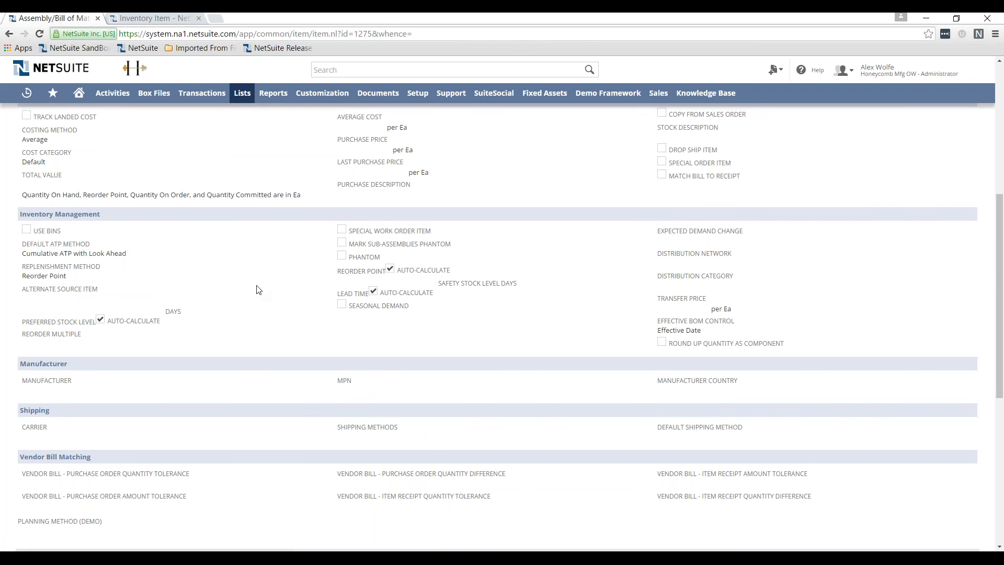
{"action": "scroll", "coordinate": [258, 287], "scroll_direction": "down", "scroll_amount": 7}
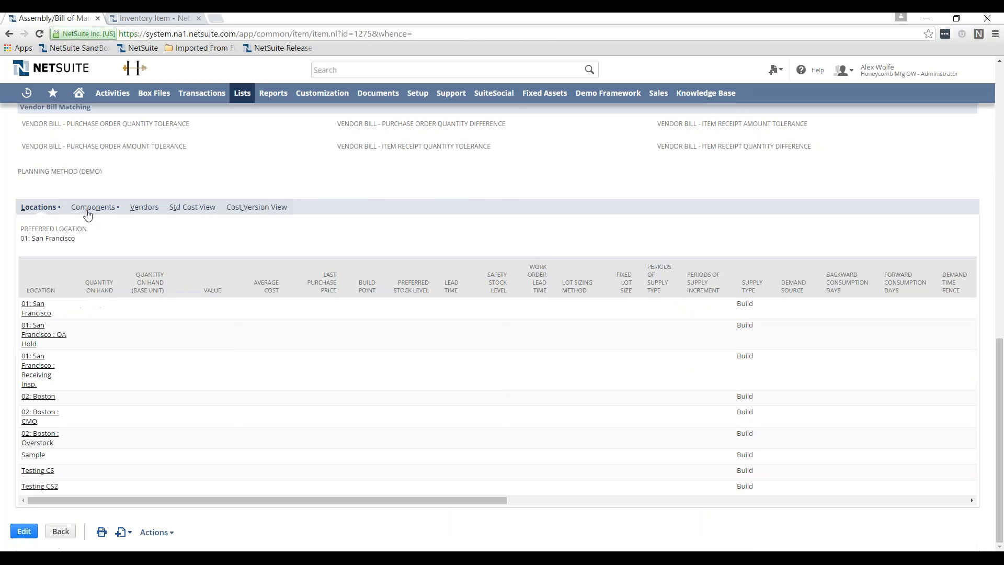
{"action": "left_click", "coordinate": [89, 207]}
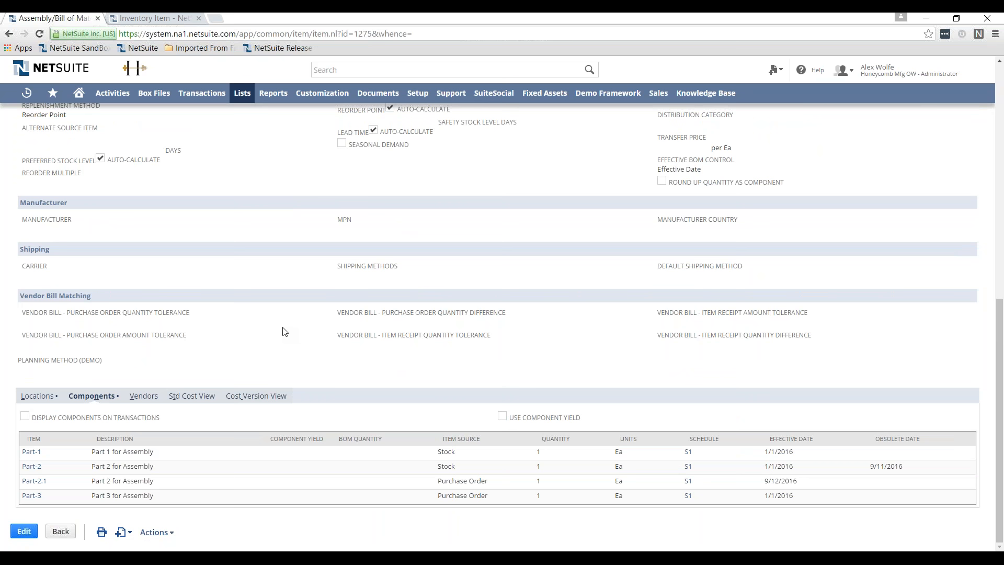
Open Assembly-1 for editing and choose Assembly-1-BuildFee as the item of a new component line.
{"action": "left_click", "coordinate": [23, 532]}
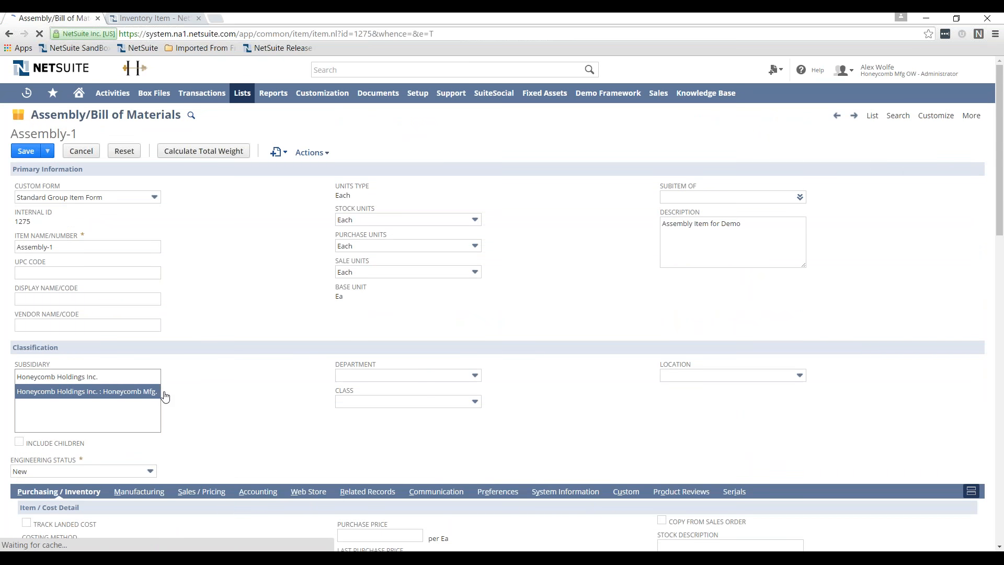
{"action": "scroll", "coordinate": [197, 399], "scroll_direction": "down", "scroll_amount": 10}
{"action": "scroll", "coordinate": [235, 379], "scroll_direction": "down", "scroll_amount": 4}
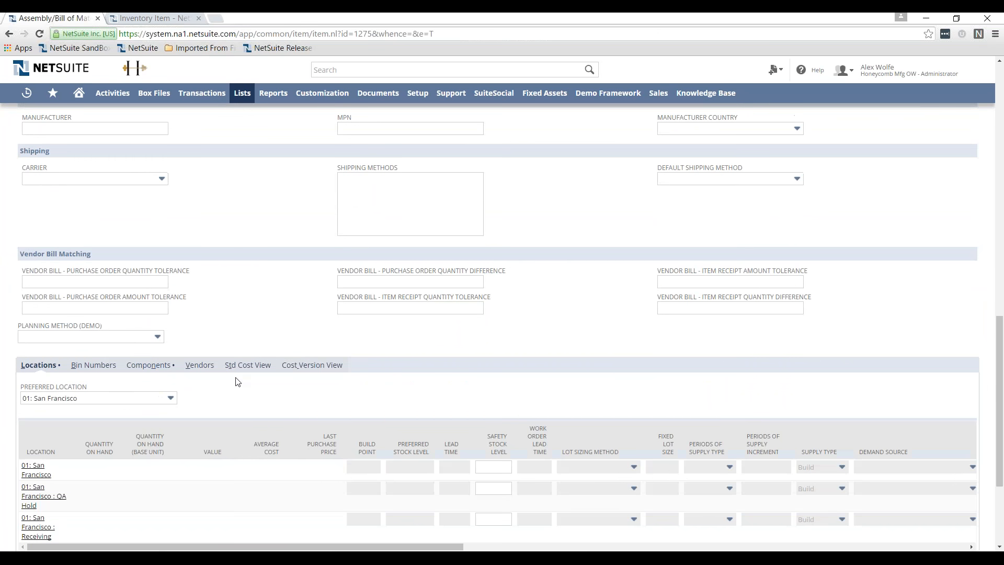
{"action": "scroll", "coordinate": [206, 464], "scroll_direction": "down", "scroll_amount": 9}
{"action": "scroll", "coordinate": [213, 460], "scroll_direction": "down", "scroll_amount": 8}
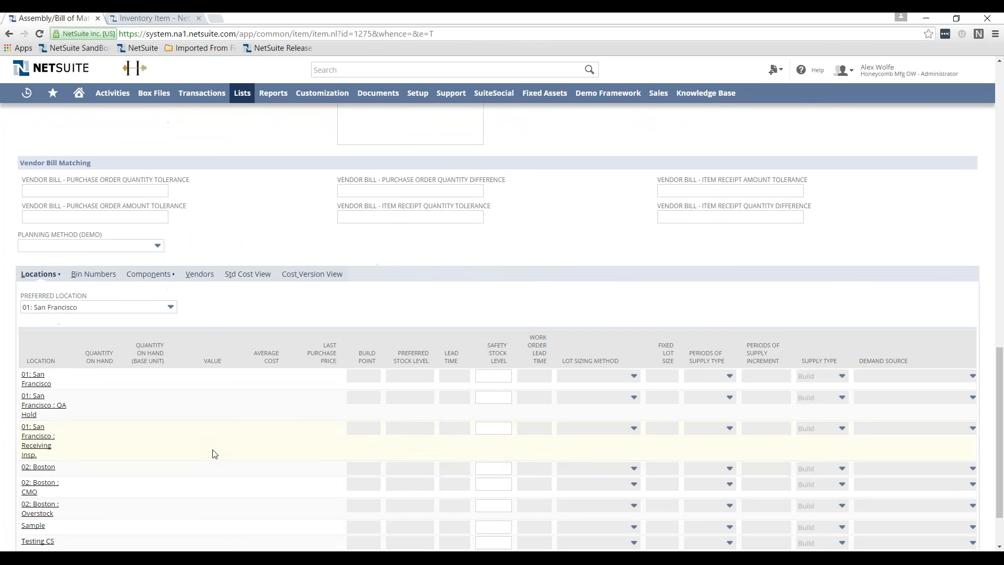
{"action": "left_click", "coordinate": [147, 258]}
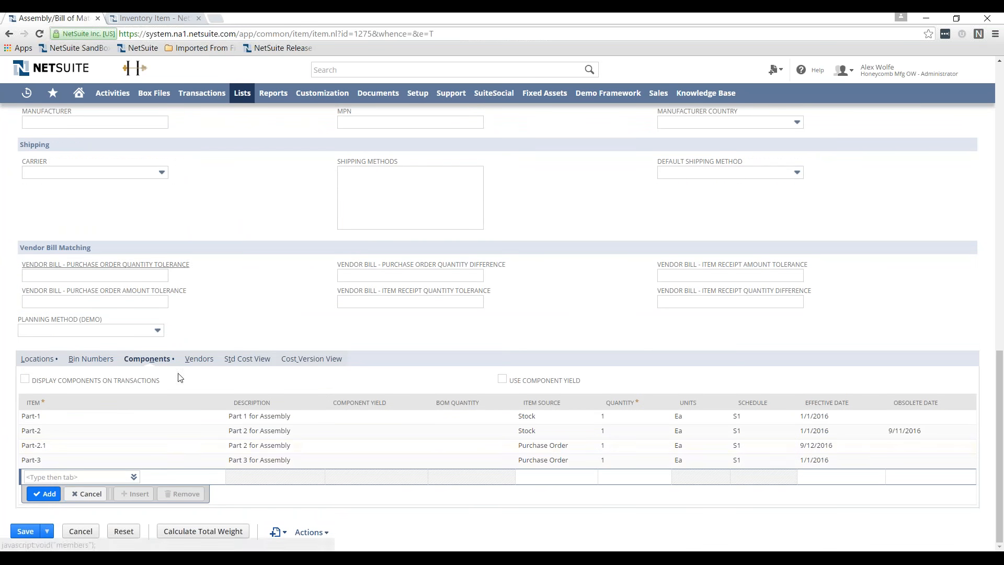
{"action": "left_click", "coordinate": [120, 477]}
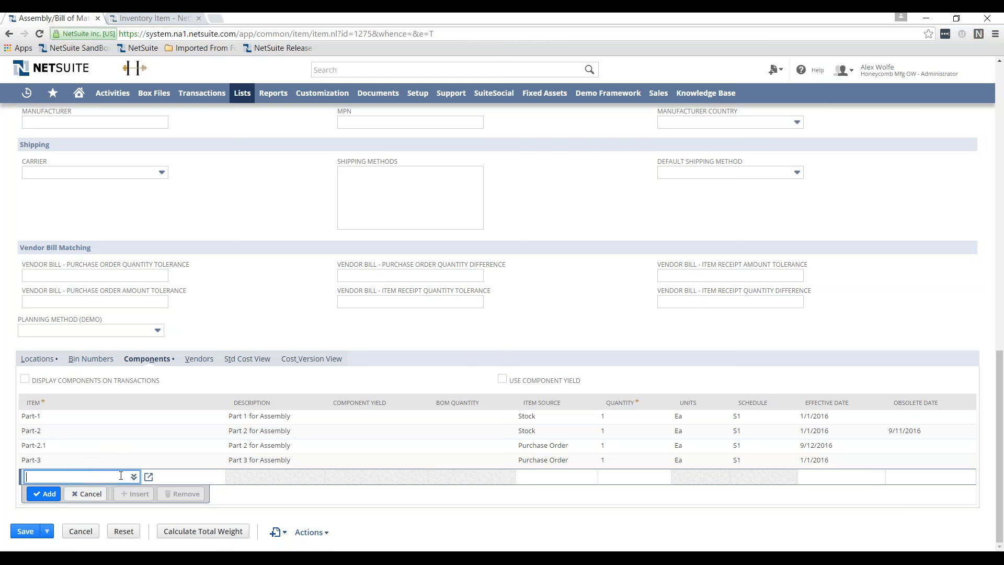
{"action": "type", "text": "ass"}
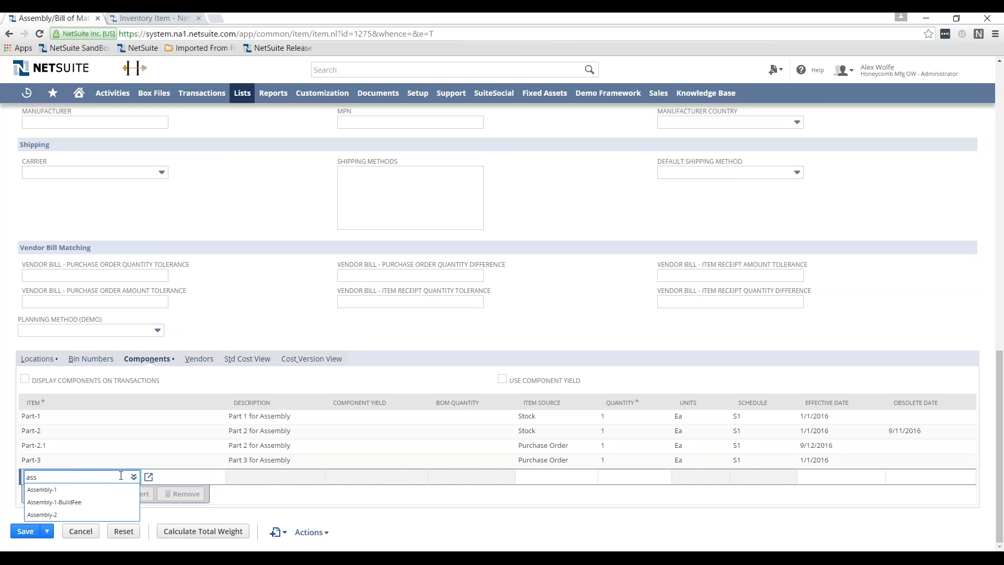
{"action": "left_click", "coordinate": [89, 505]}
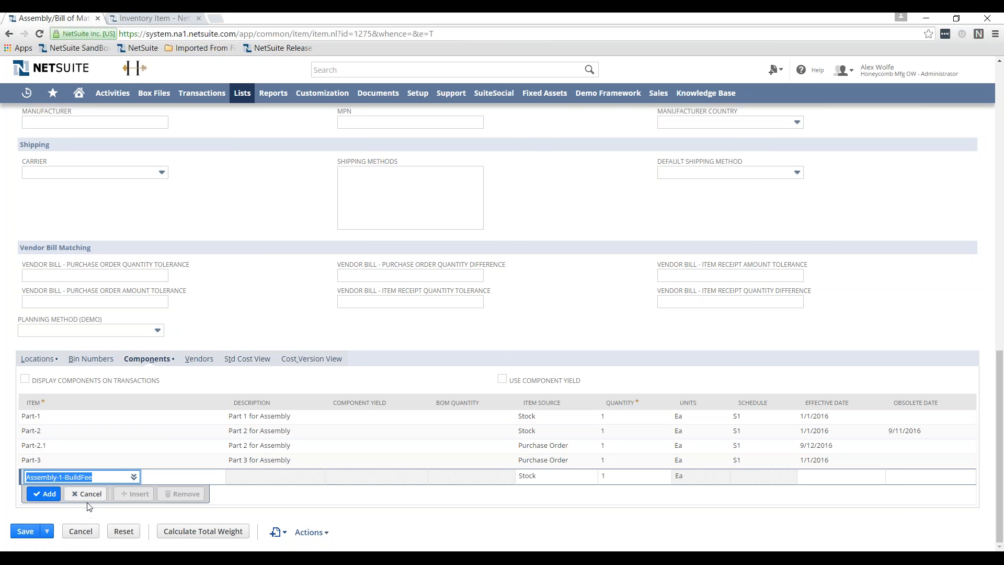
Add the Assembly-1-BuildFee component with item source Purchase Order, quantity 1 and effective date 9/8/2016.
{"action": "key", "text": "Tab"}
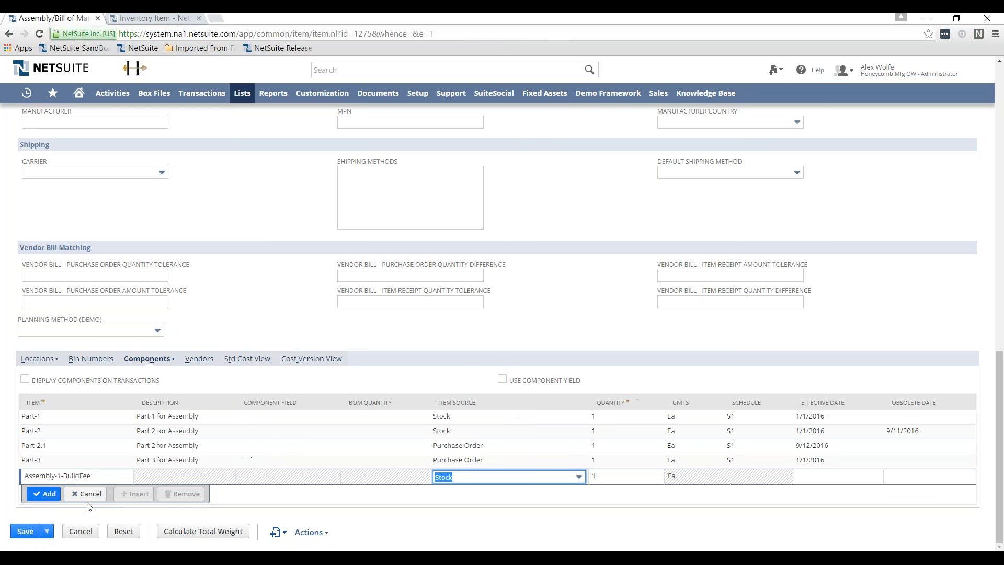
{"action": "left_click", "coordinate": [578, 478]}
{"action": "left_click", "coordinate": [563, 491]}
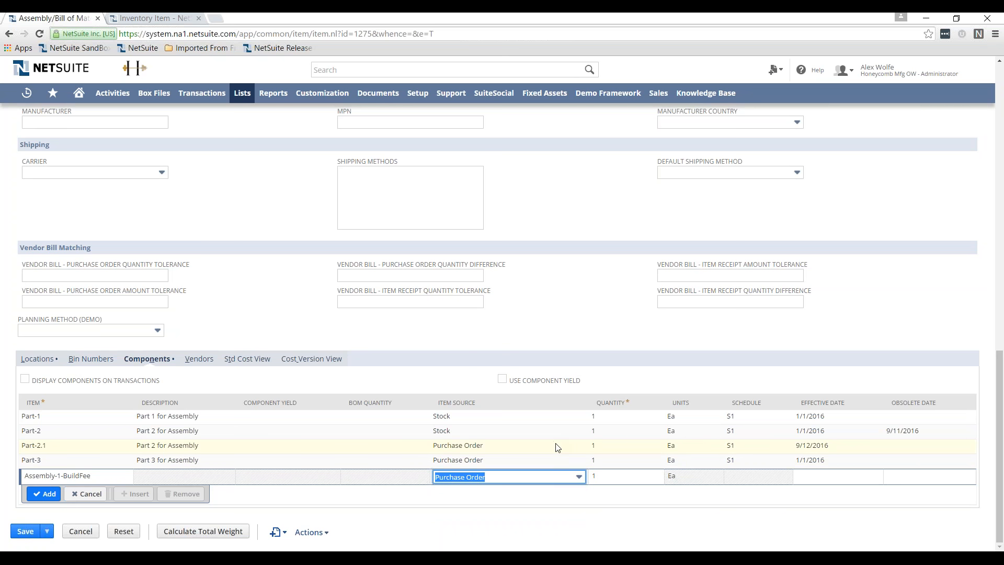
{"action": "left_click", "coordinate": [595, 475]}
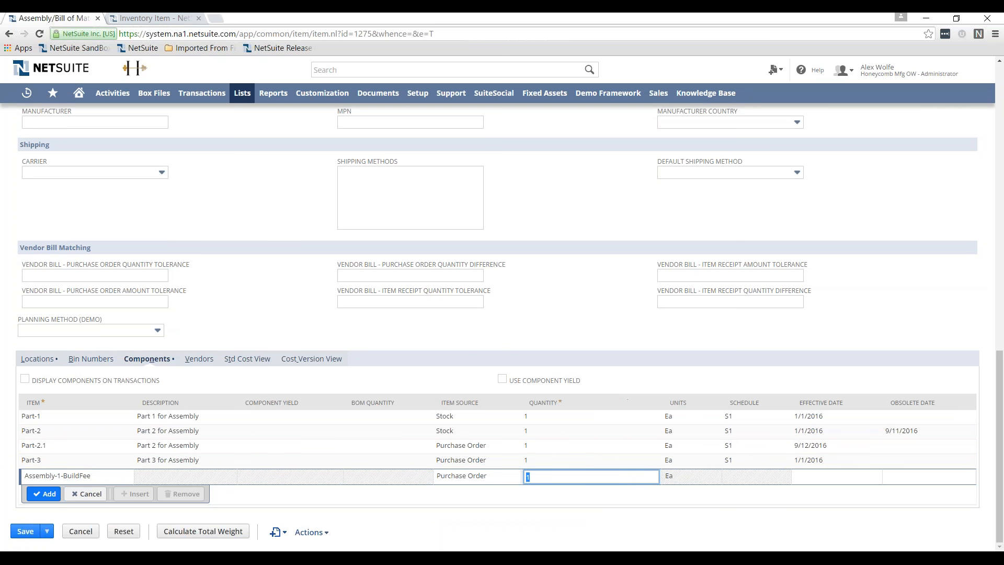
{"action": "key", "text": "Tab"}
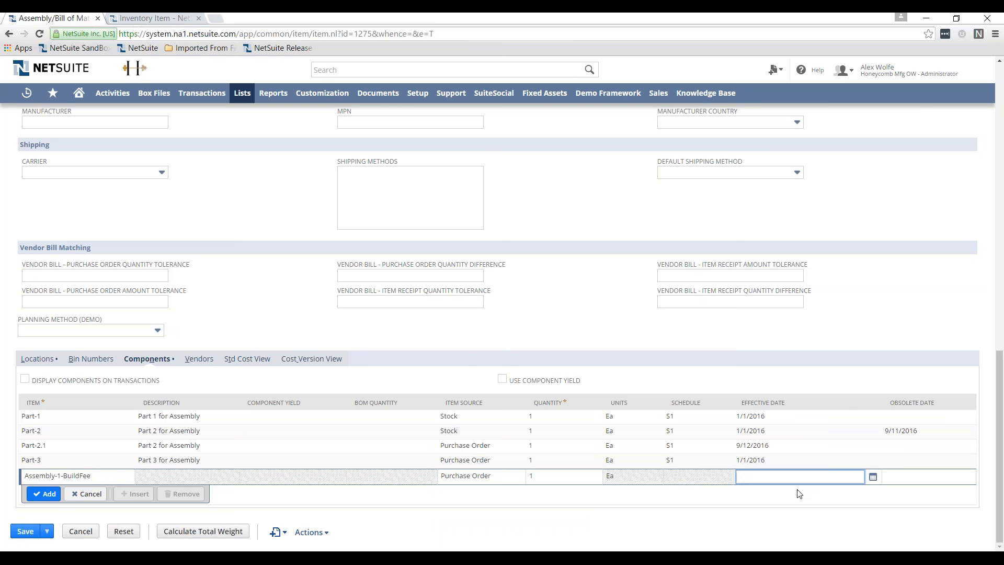
{"action": "type", "text": "9/8"}
{"action": "key", "text": "Tab"}
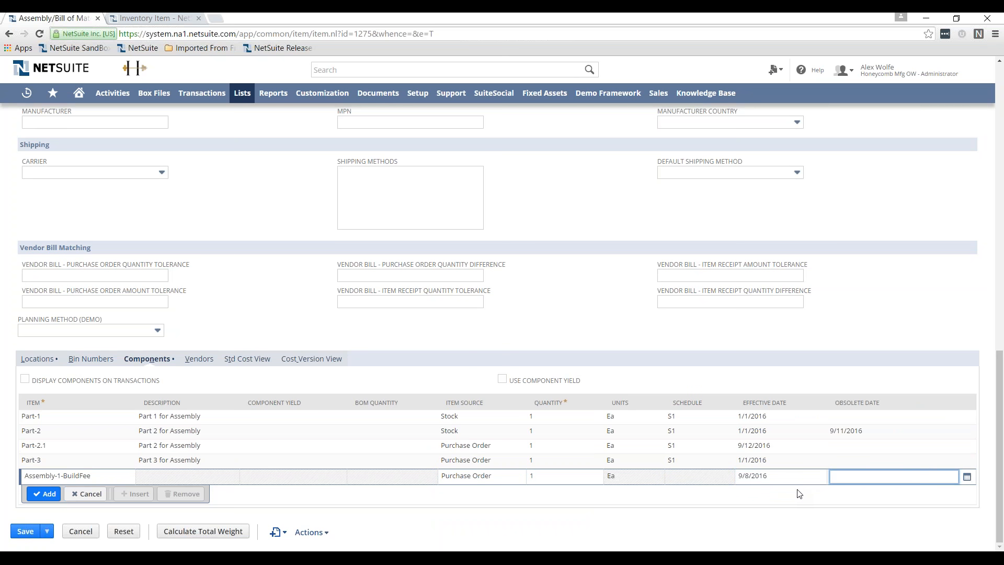
{"action": "left_click", "coordinate": [45, 494]}
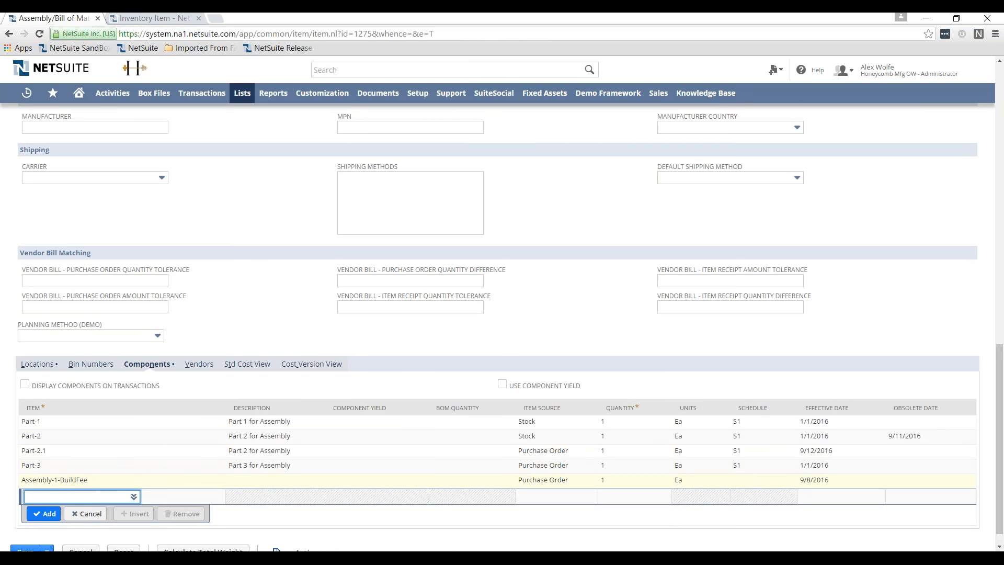
Change the item source of the Part-2.1 component to Stock.
{"action": "left_click", "coordinate": [579, 451]}
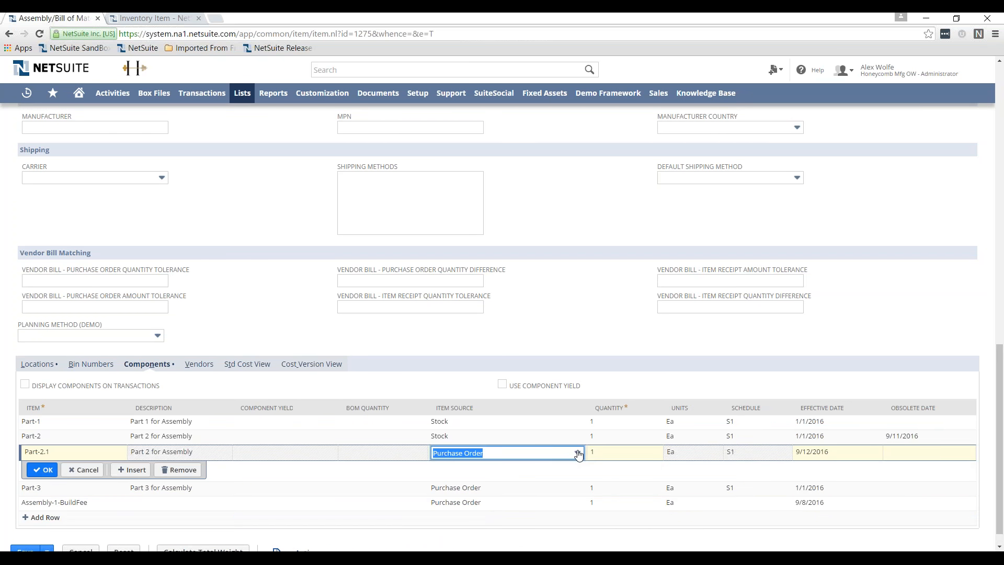
{"action": "left_click", "coordinate": [579, 453]}
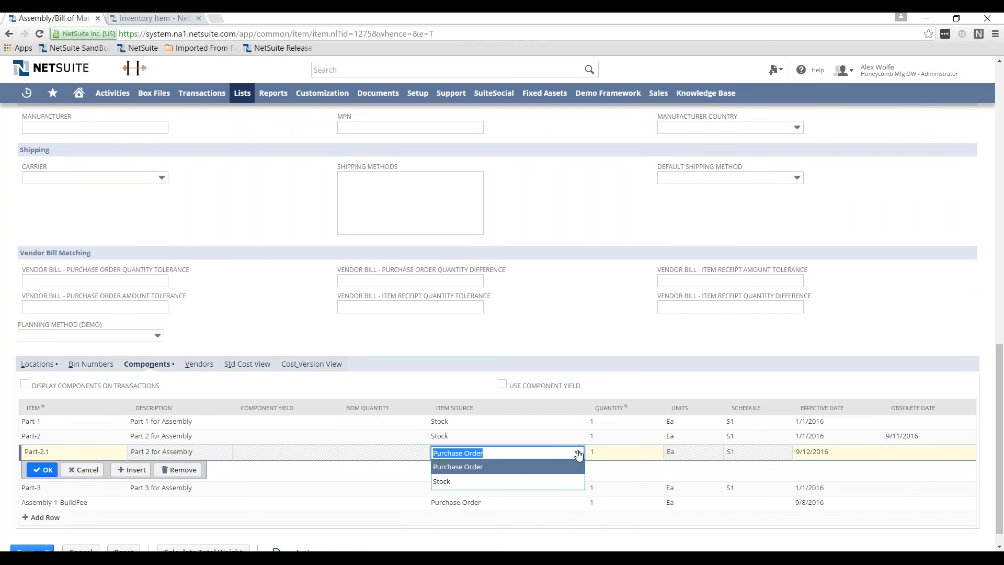
{"action": "left_click", "coordinate": [550, 482]}
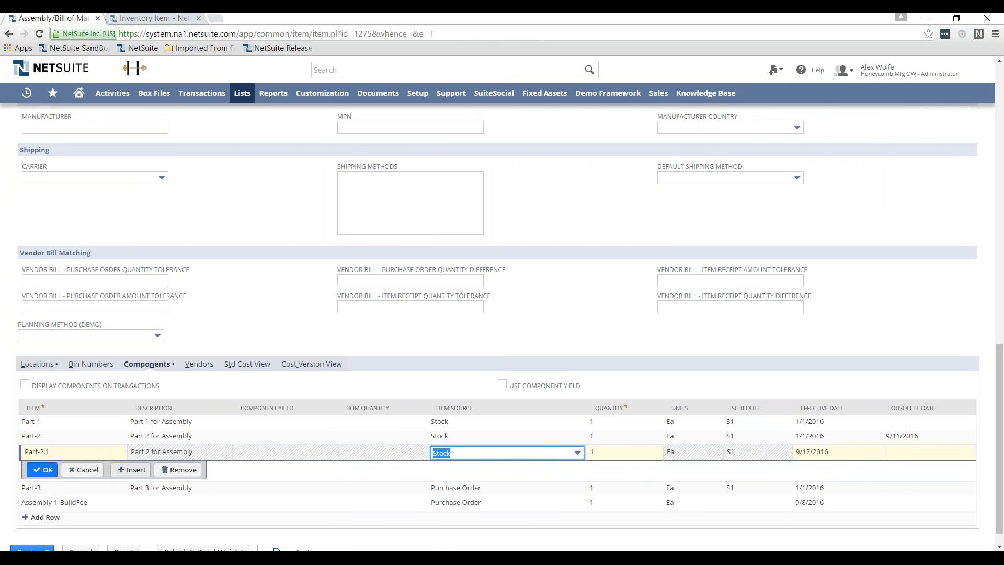
{"action": "left_click", "coordinate": [43, 469]}
Change the item source of the Part-3 component to Stock and save the assembly item.
{"action": "left_click", "coordinate": [587, 467]}
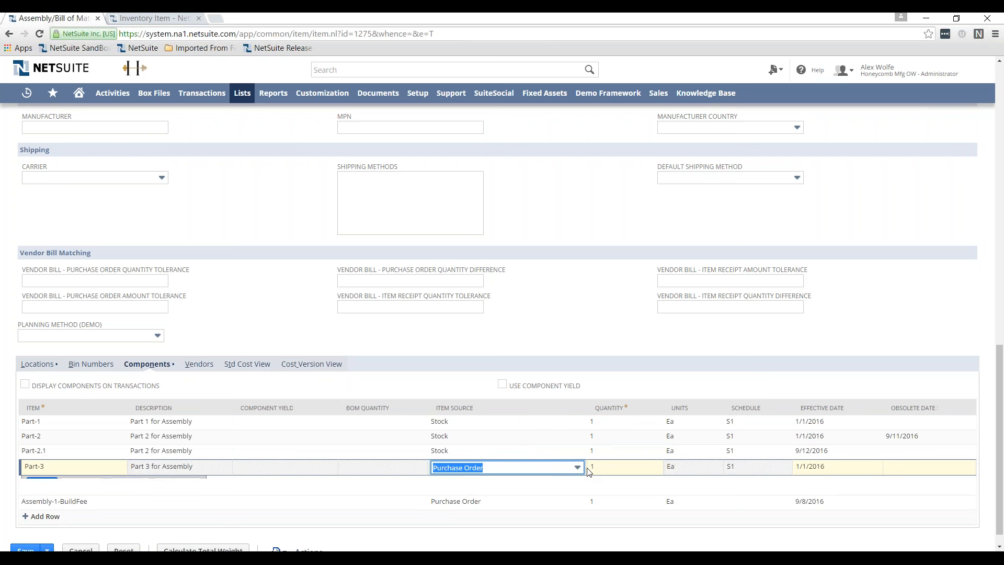
{"action": "left_click", "coordinate": [580, 468]}
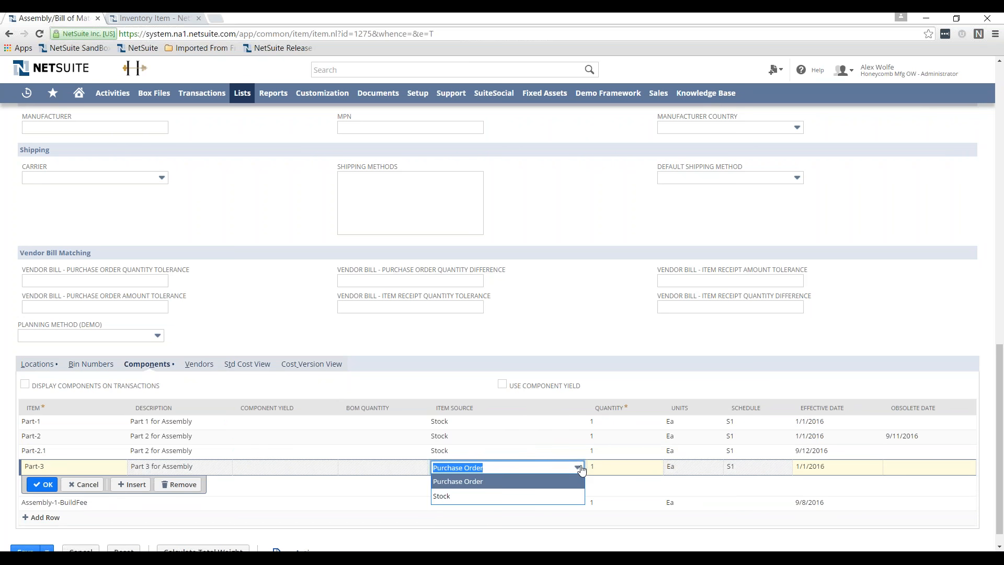
{"action": "left_click", "coordinate": [493, 496]}
{"action": "left_click", "coordinate": [42, 484]}
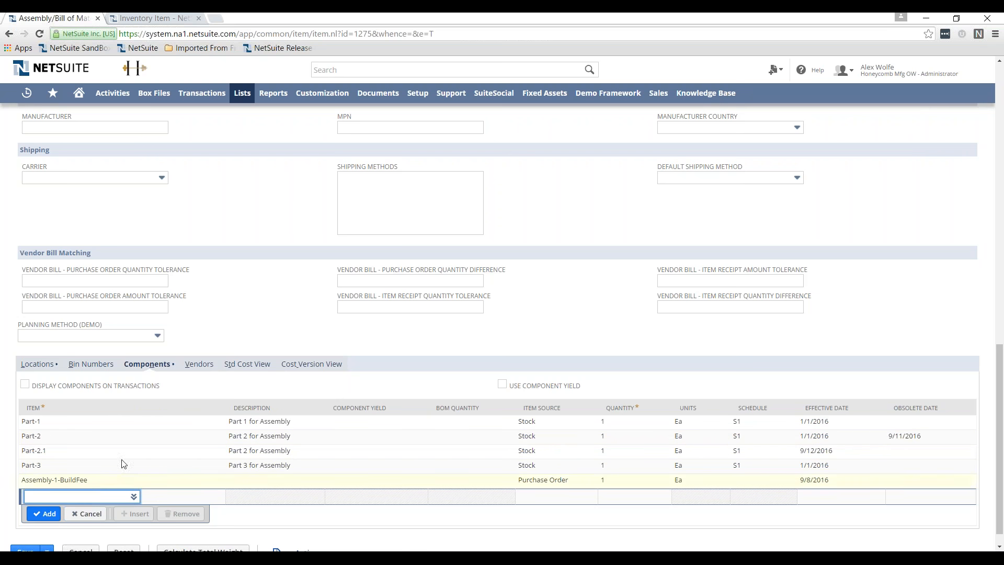
{"action": "scroll", "coordinate": [94, 500], "scroll_direction": "down", "scroll_amount": 1}
{"action": "left_click", "coordinate": [25, 531]}
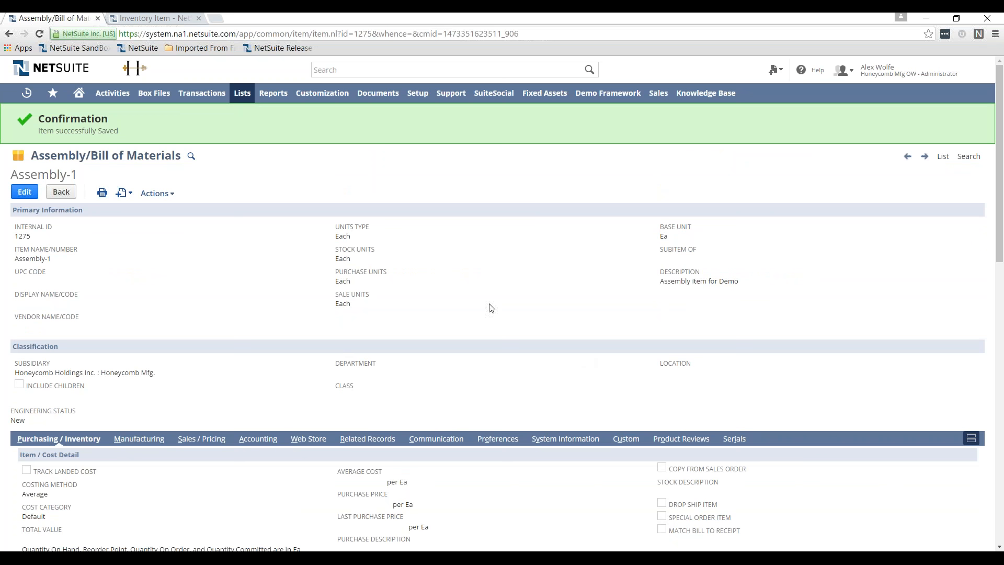
Start a new work order for Assembly-1 with subsidiary Honeycomb Mfg. and location 01: San Francisco.
{"action": "mouse_move", "coordinate": [203, 94]}
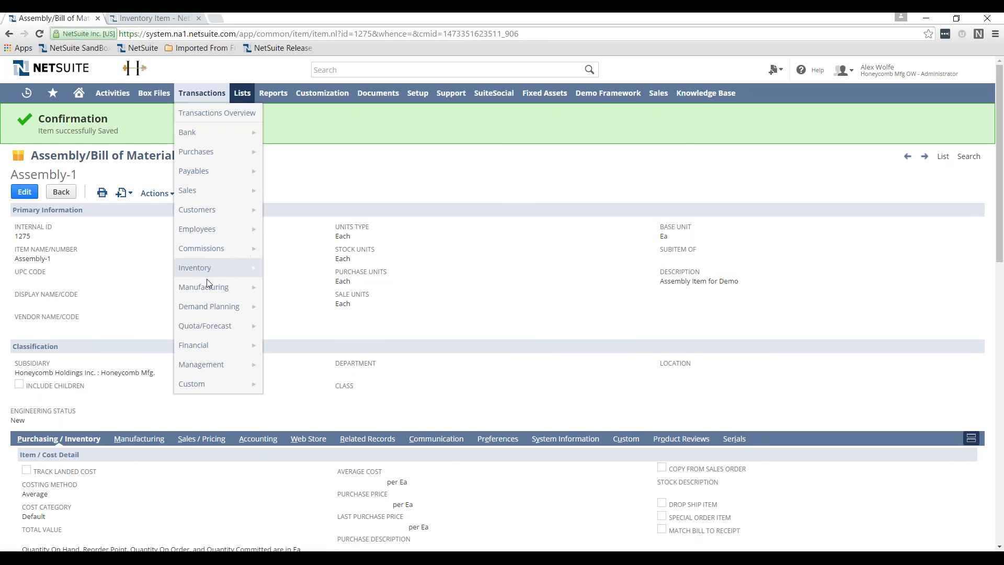
{"action": "mouse_move", "coordinate": [209, 290]}
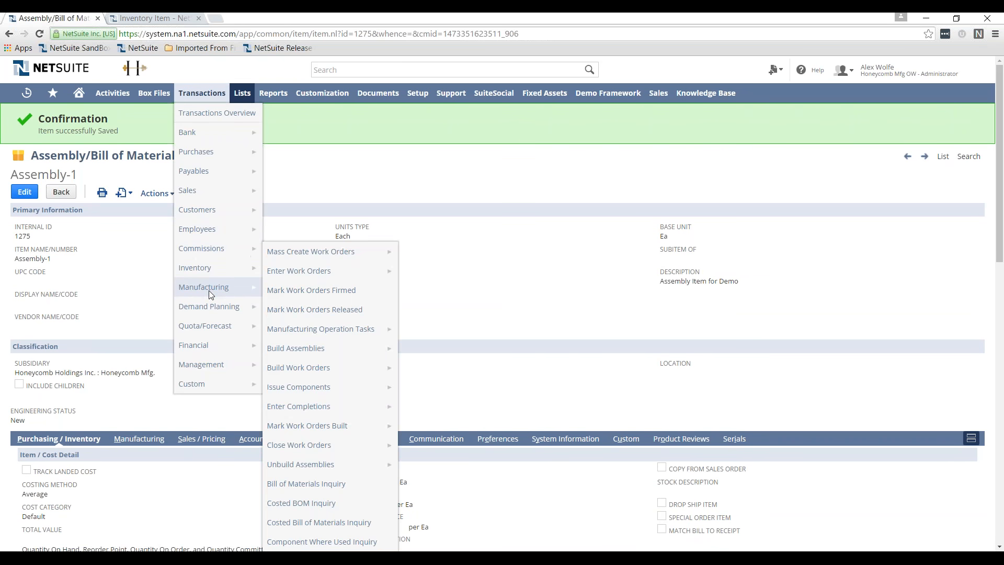
{"action": "left_click", "coordinate": [303, 273]}
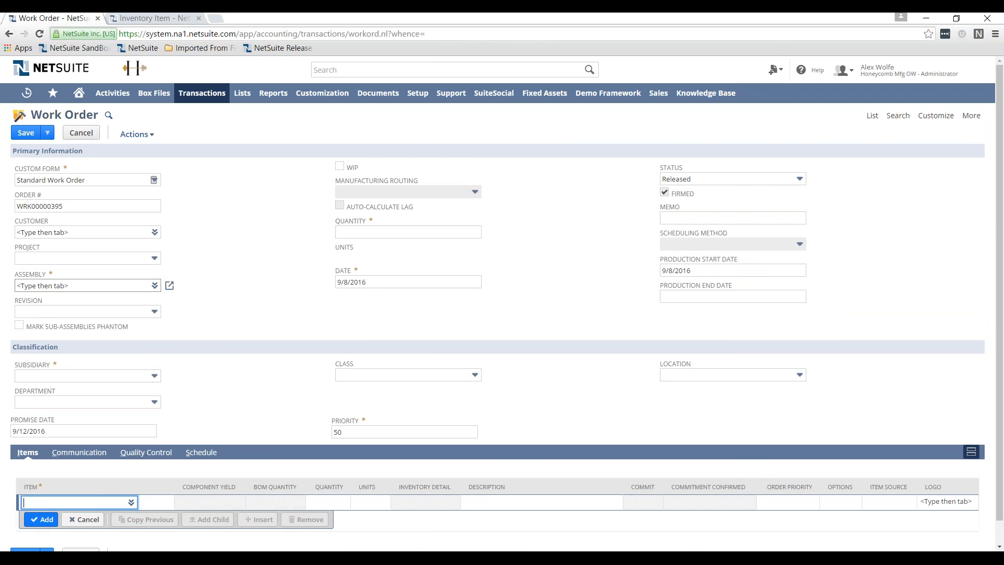
{"action": "left_click", "coordinate": [78, 379]}
{"action": "left_click", "coordinate": [62, 417]}
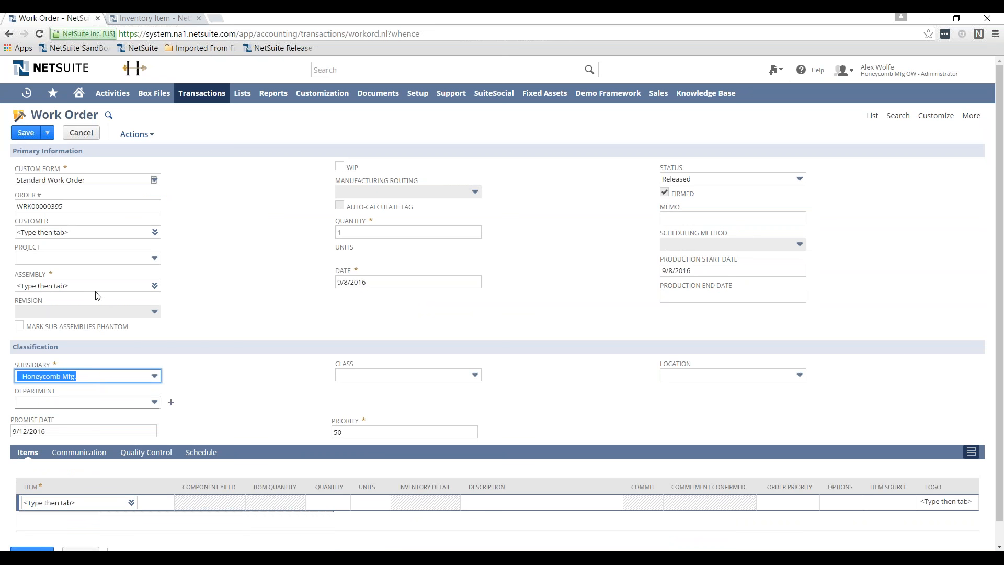
{"action": "left_click", "coordinate": [96, 284]}
{"action": "type", "text": "ass"}
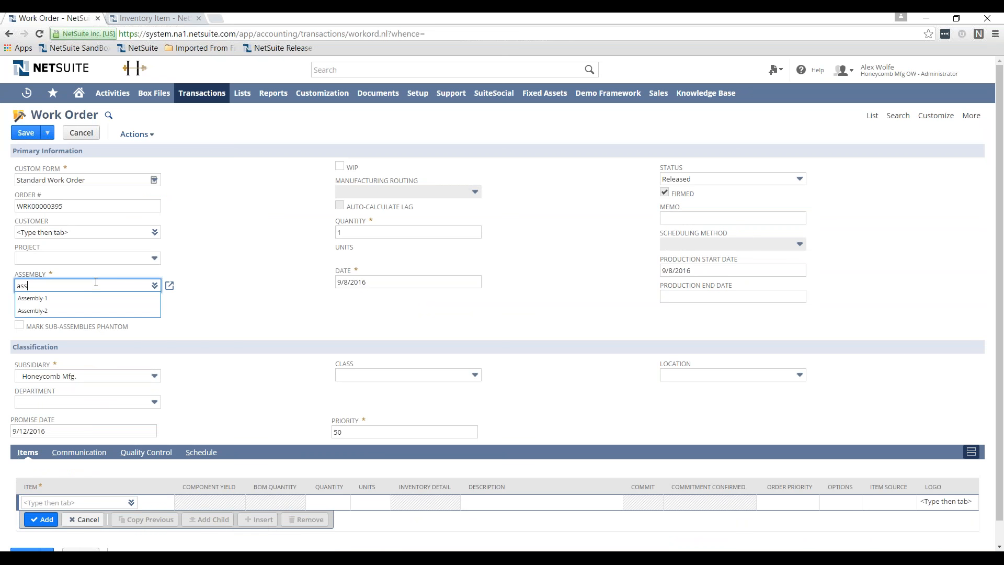
{"action": "left_click", "coordinate": [78, 300]}
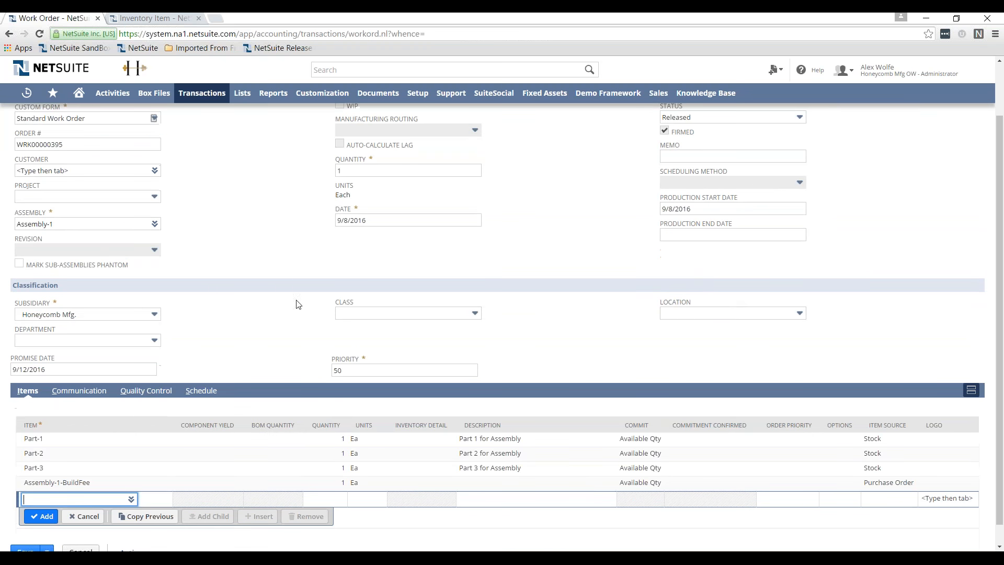
{"action": "left_click", "coordinate": [716, 312]}
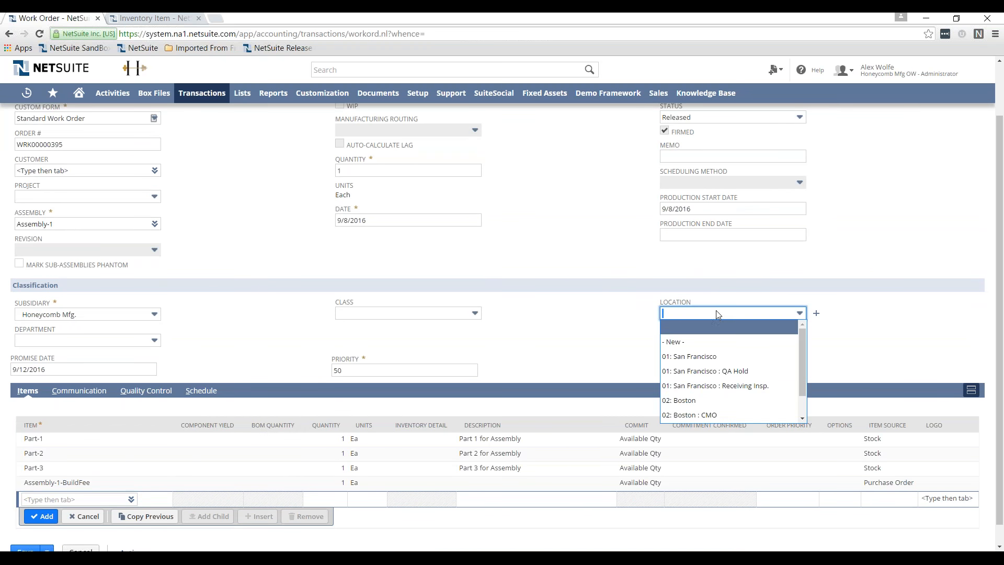
{"action": "left_click", "coordinate": [718, 363]}
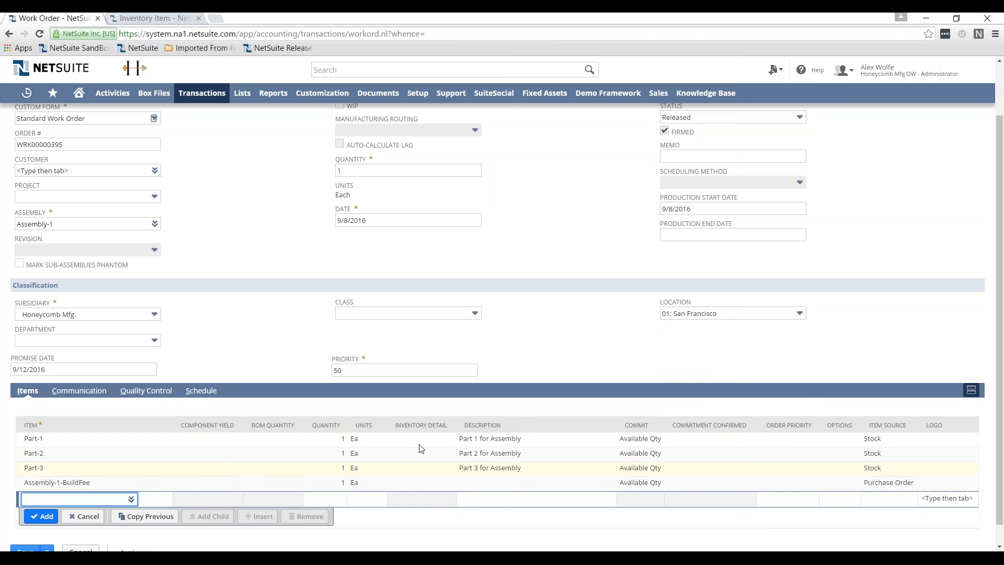
Set the work order's production start date to 9/21/2016.
{"action": "left_click", "coordinate": [692, 210]}
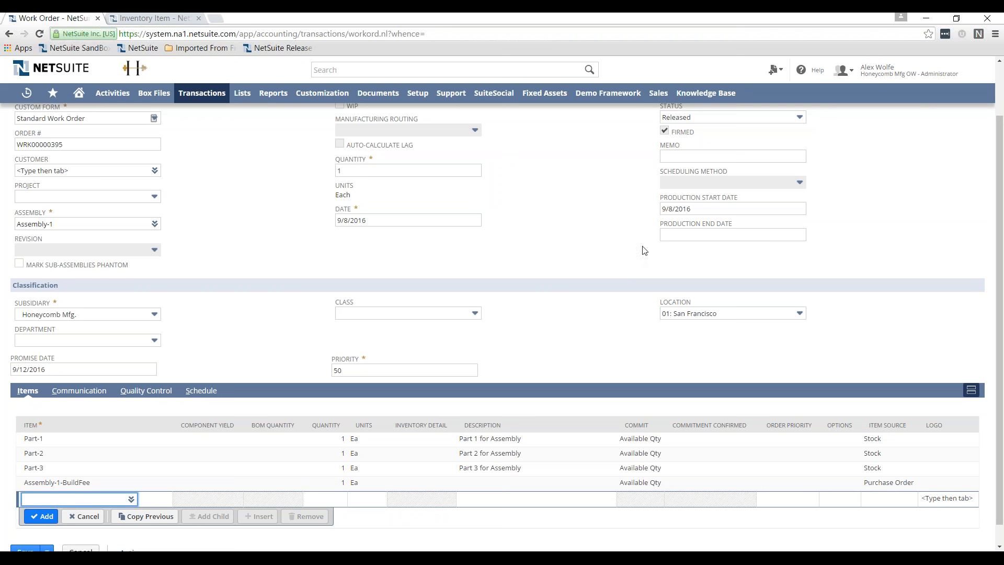
{"action": "left_click", "coordinate": [677, 209]}
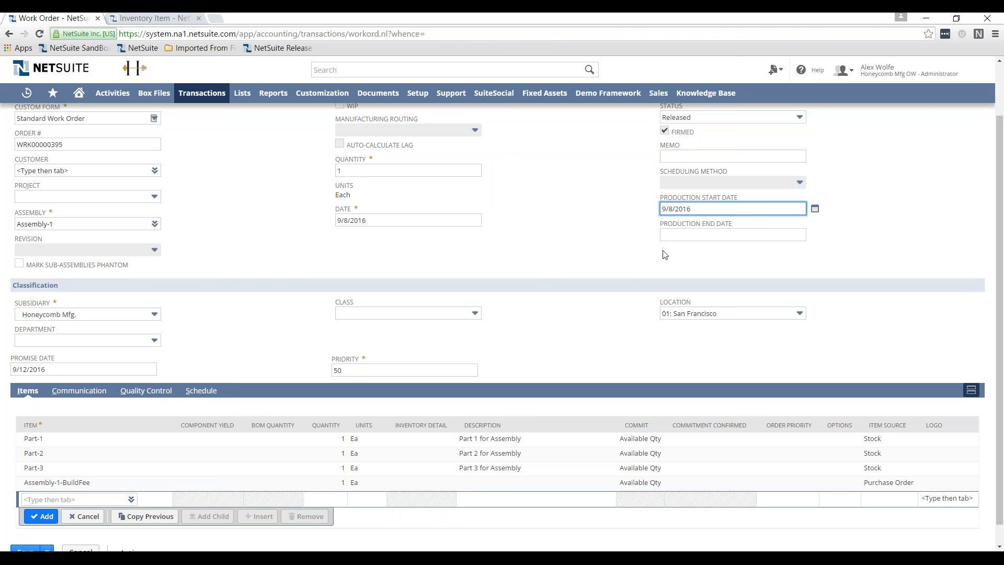
{"action": "key", "text": "BackSpace"}
{"action": "type", "text": "1"}
{"action": "key", "text": "Left"}
{"action": "type", "text": "2"}
{"action": "key", "text": "Tab"}
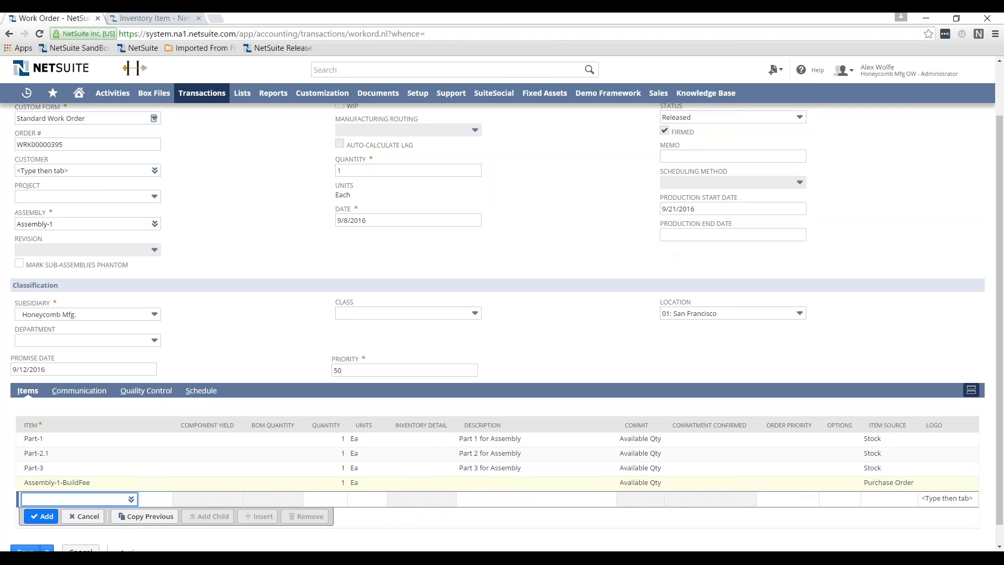
Check the Part-2.1 component line without changing it and save the work order.
{"action": "left_click", "coordinate": [80, 457]}
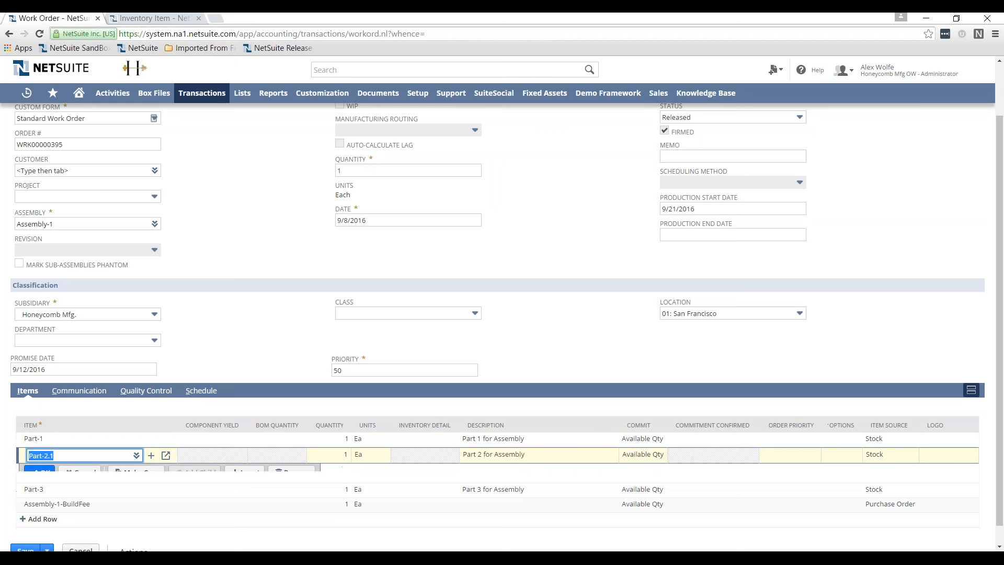
{"action": "left_click", "coordinate": [83, 477]}
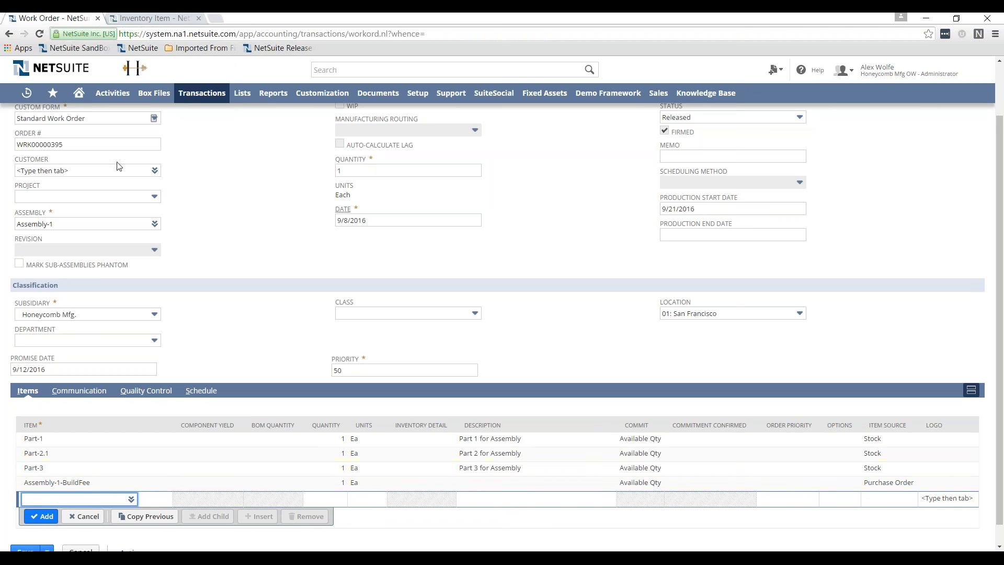
{"action": "scroll", "coordinate": [126, 239], "scroll_direction": "up", "scroll_amount": 1}
{"action": "scroll", "coordinate": [253, 195], "scroll_direction": "up", "scroll_amount": 1}
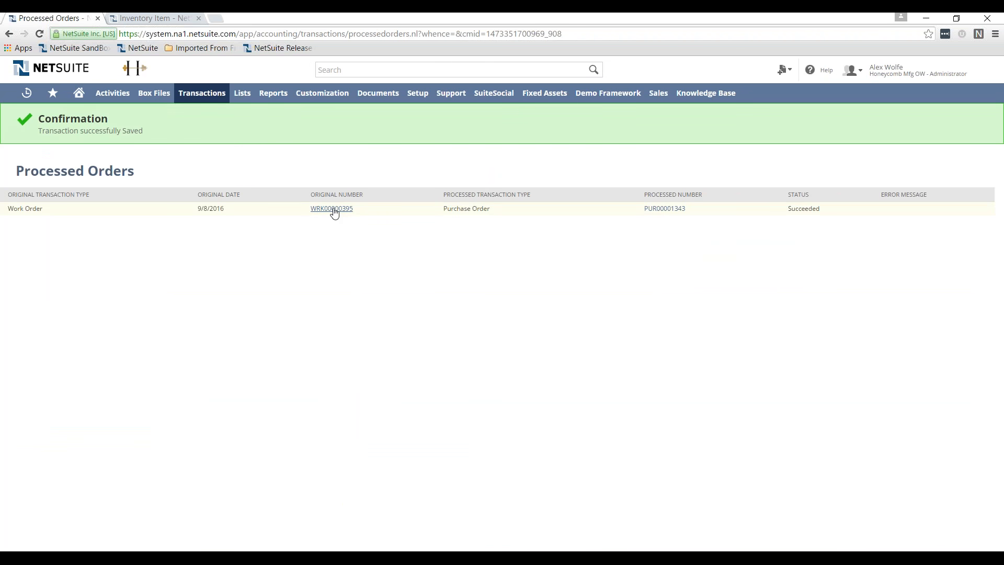
Open the purchase order generated from the work order and review its primary information and source transaction.
{"action": "left_click", "coordinate": [679, 209]}
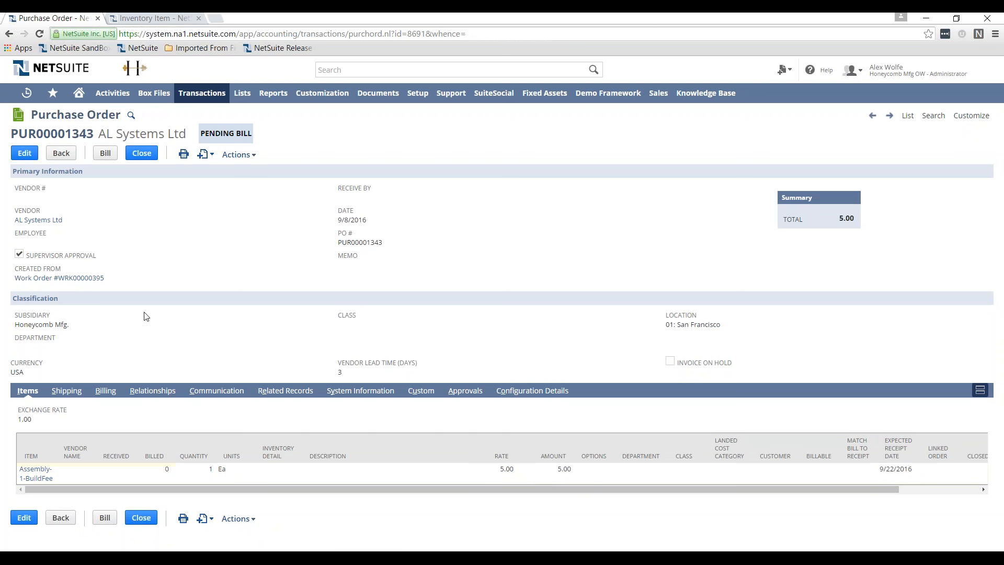
{"action": "left_click_drag", "start_coordinate": [111, 285], "coordinate": [18, 189]}
{"action": "left_click", "coordinate": [176, 278]}
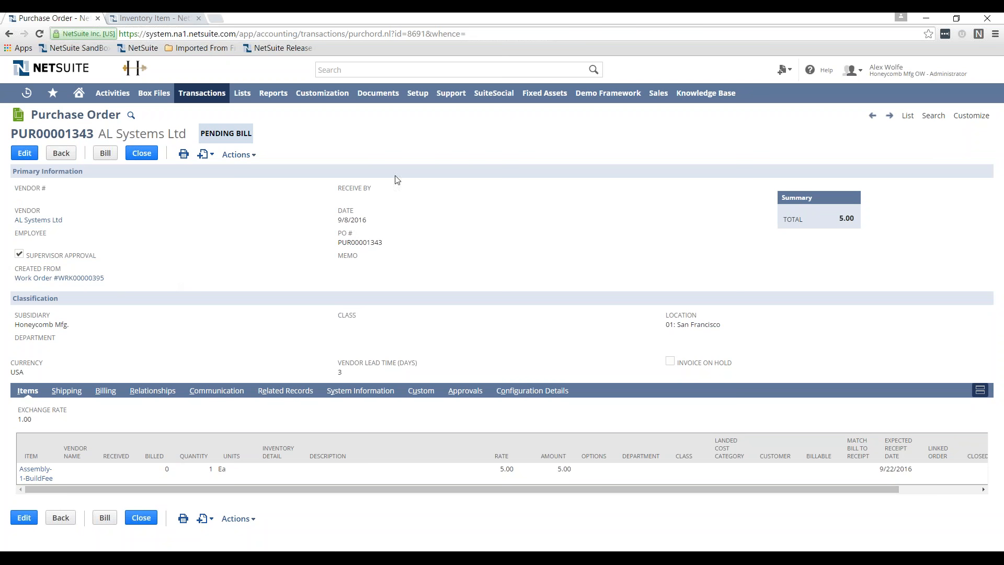